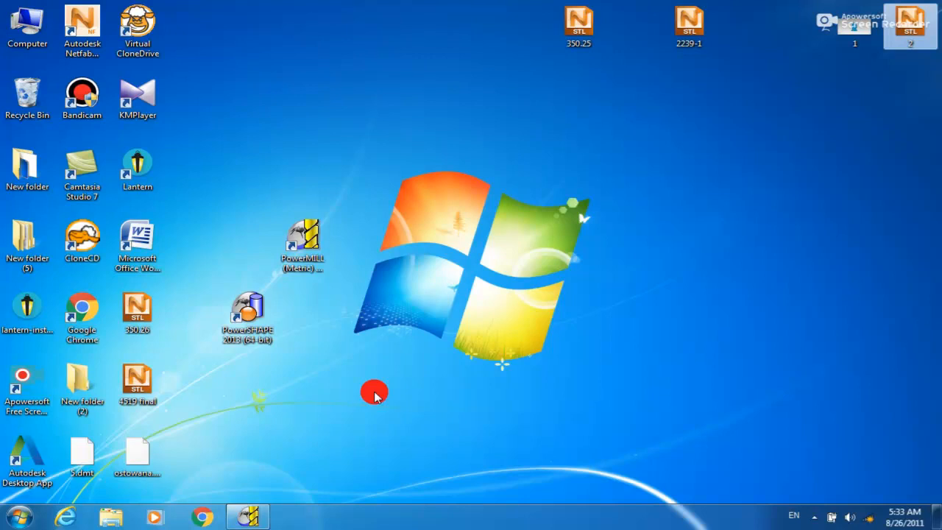
pyautogui.rightClick(451, 197)
pyautogui.click(464, 233)
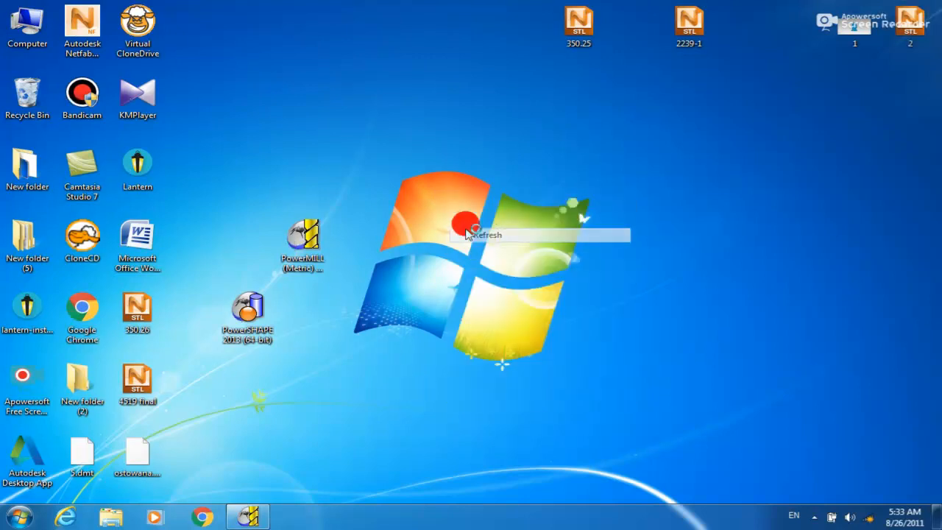
pyautogui.rightClick(378, 161)
pyautogui.click(410, 199)
pyautogui.rightClick(401, 157)
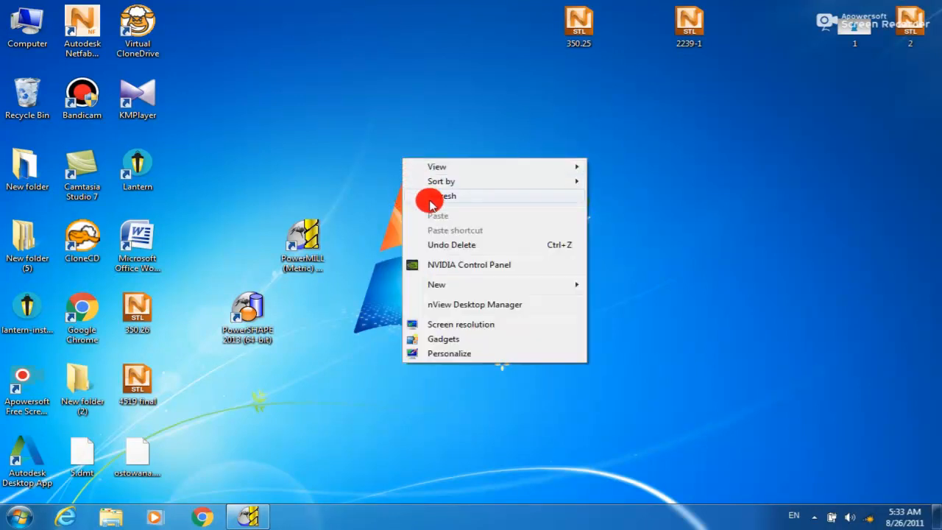
pyautogui.click(425, 195)
pyautogui.rightClick(388, 136)
pyautogui.click(414, 173)
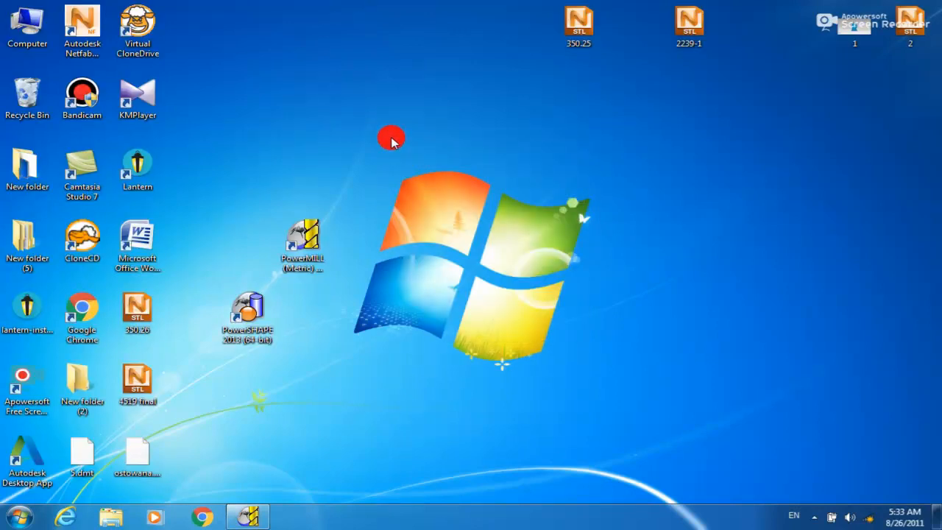
pyautogui.rightClick(435, 180)
pyautogui.click(436, 181)
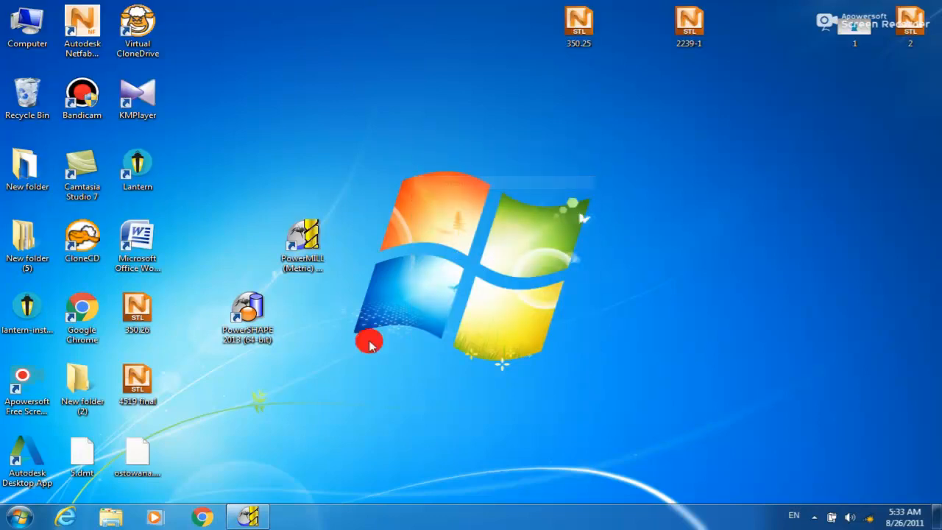
# Switch to PowerMILL and maximize its window
pyautogui.click(271, 517)
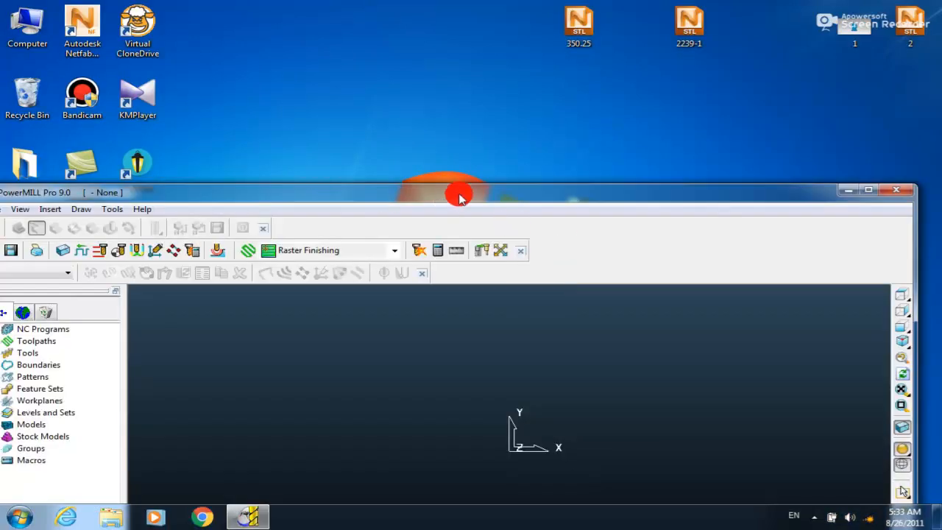
pyautogui.moveTo(459, 197); pyautogui.dragTo(461, 102)
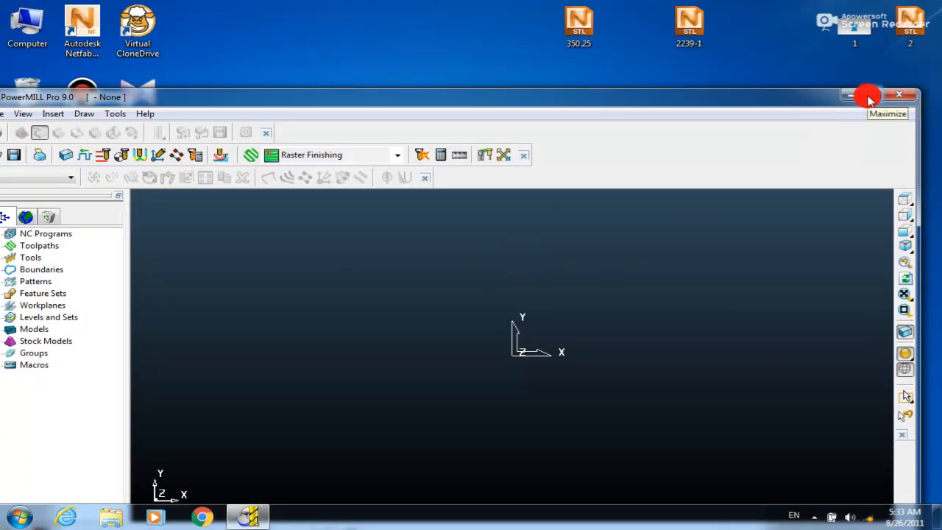
pyautogui.click(868, 96)
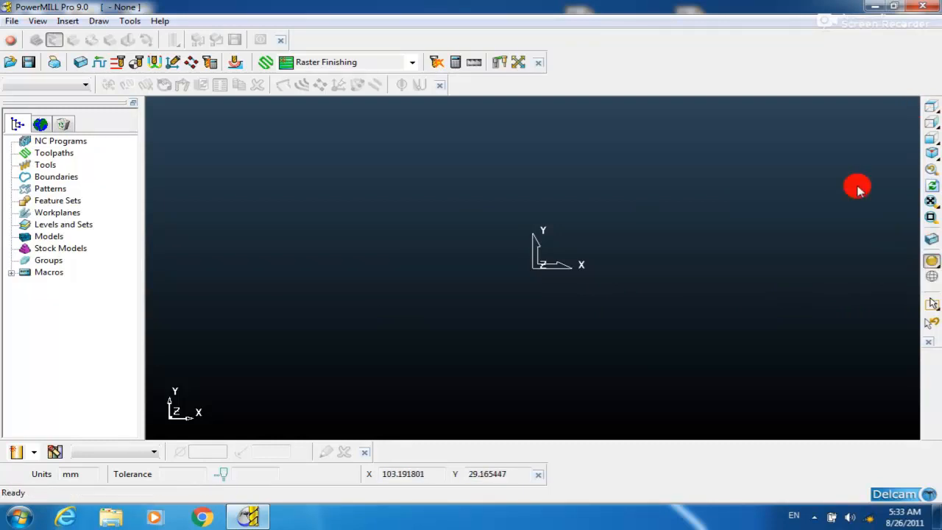
# Import the 350.25 STL file from the desktop into the empty project and show the whole model from above along Z
pyautogui.moveTo(654, 8); pyautogui.dragTo(686, 183)
pyautogui.moveTo(580, 25); pyautogui.dragTo(572, 301)
pyautogui.moveTo(737, 182); pyautogui.dragTo(614, 45)
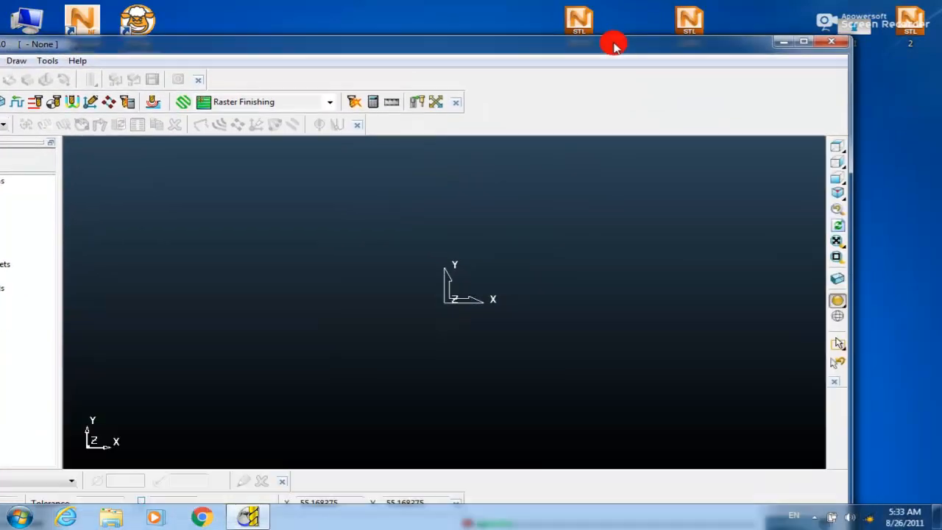
pyautogui.click(805, 43)
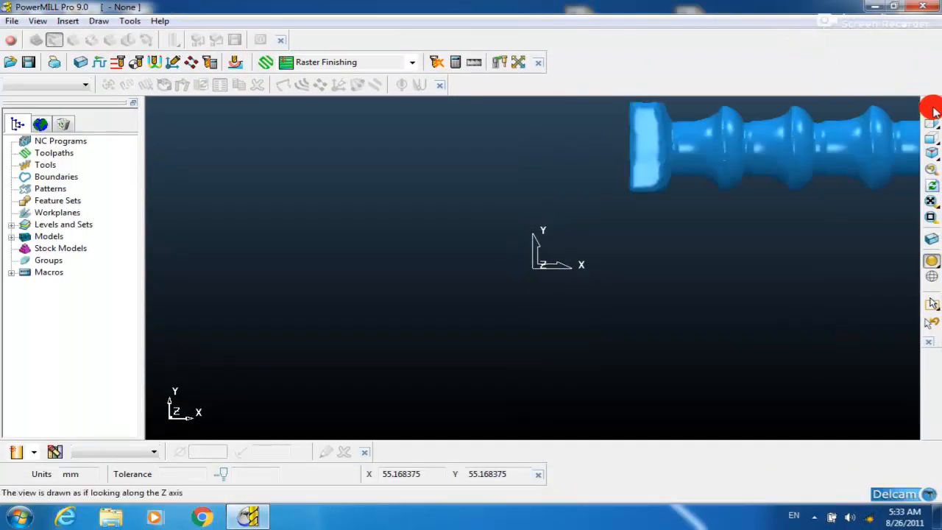
pyautogui.click(932, 106)
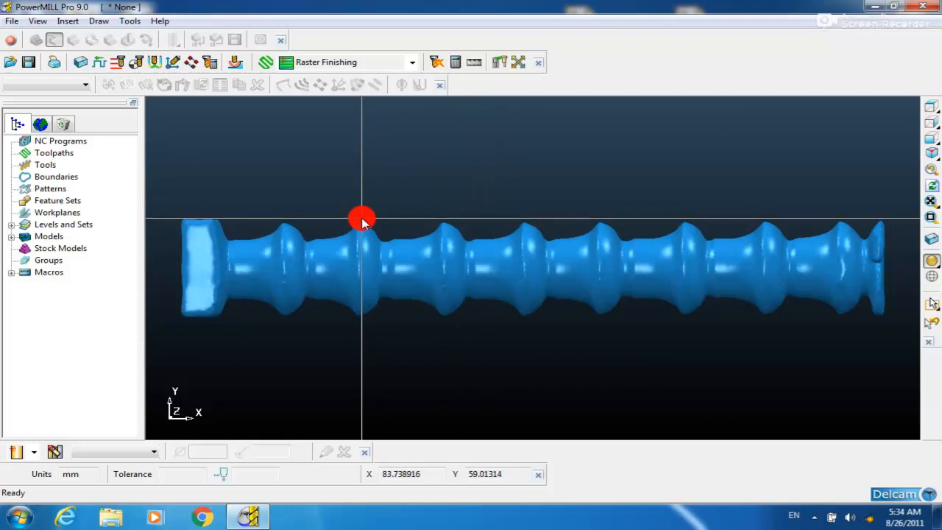
# Transform the 350.25 model by rotating it 5 degrees about the Z axis and accept the rotation
pyautogui.rightClick(411, 262)
pyautogui.moveTo(520, 453)
pyautogui.click(633, 450)
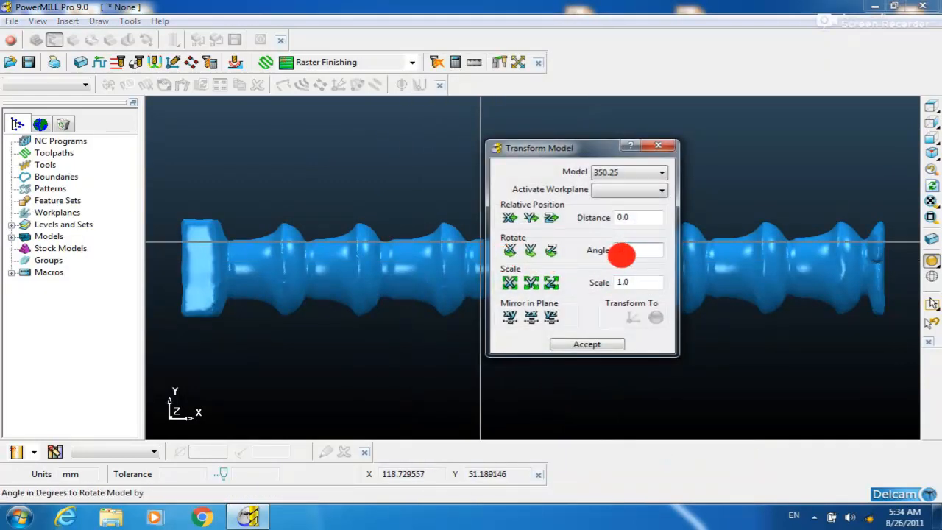
pyautogui.write('5')
pyautogui.click(533, 253)
pyautogui.click(549, 252)
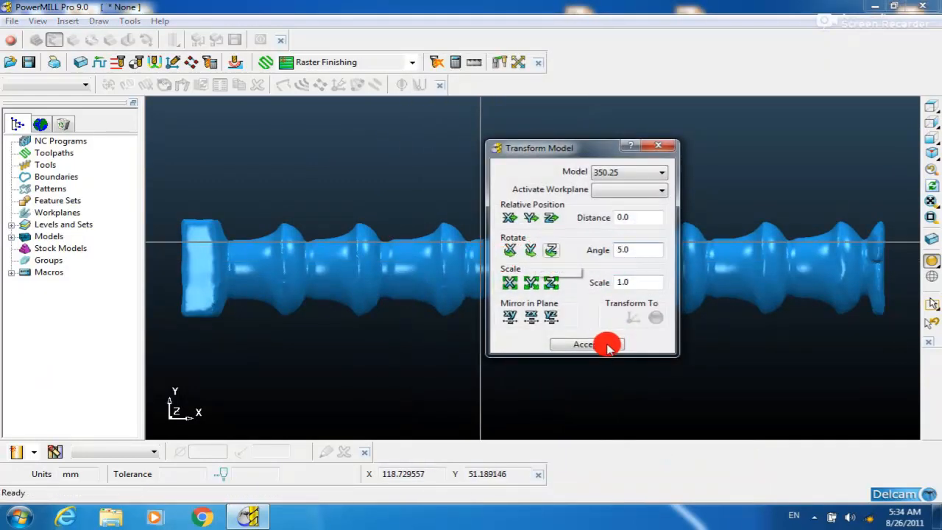
pyautogui.click(600, 348)
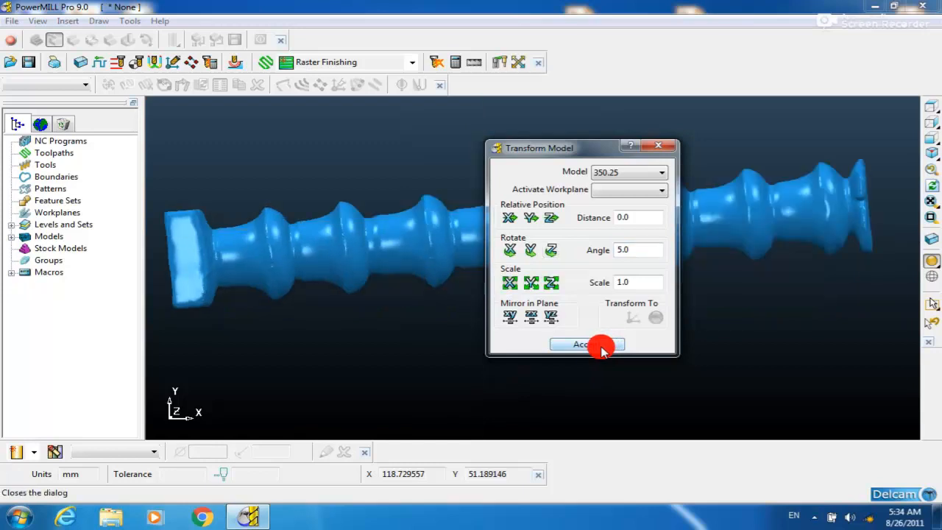
pyautogui.click(932, 106)
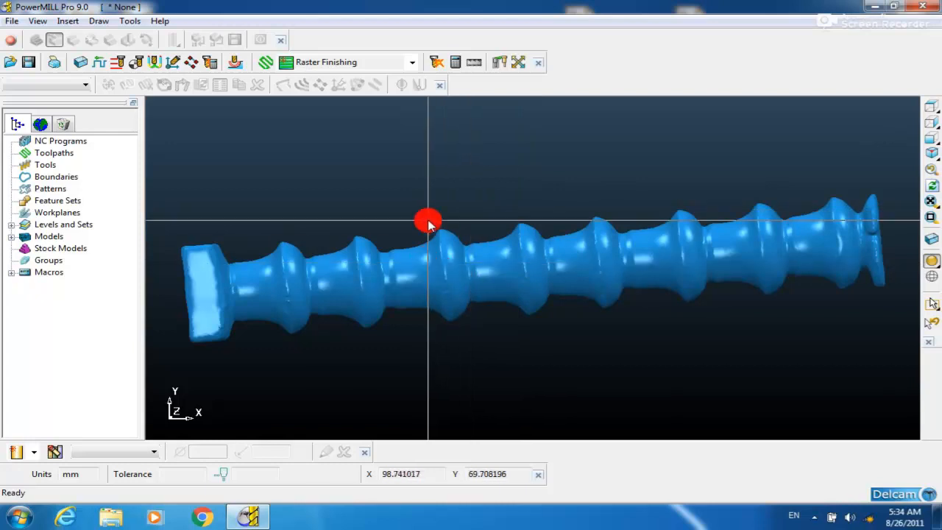
# Reopen the transform settings of the 350.25 model and check its orientation along the Y and Z axes
pyautogui.rightClick(385, 278)
pyautogui.moveTo(488, 454)
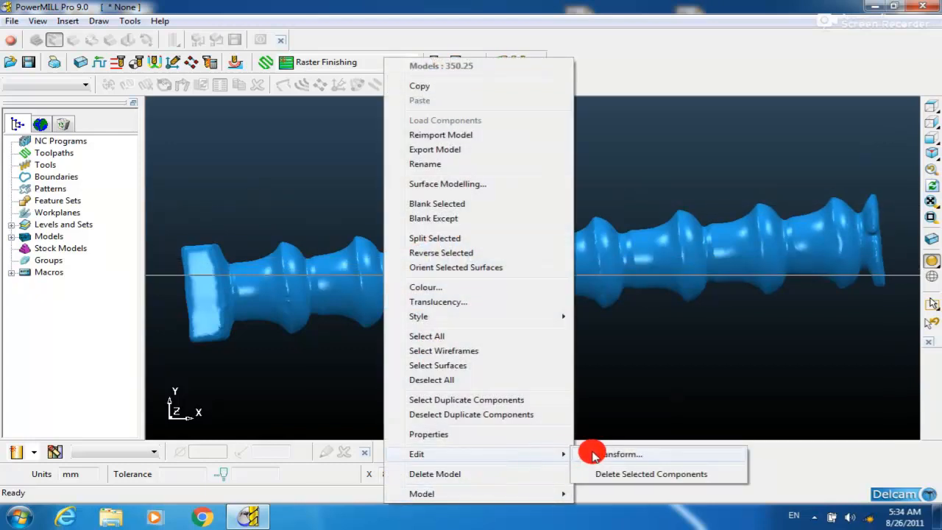
pyautogui.click(619, 454)
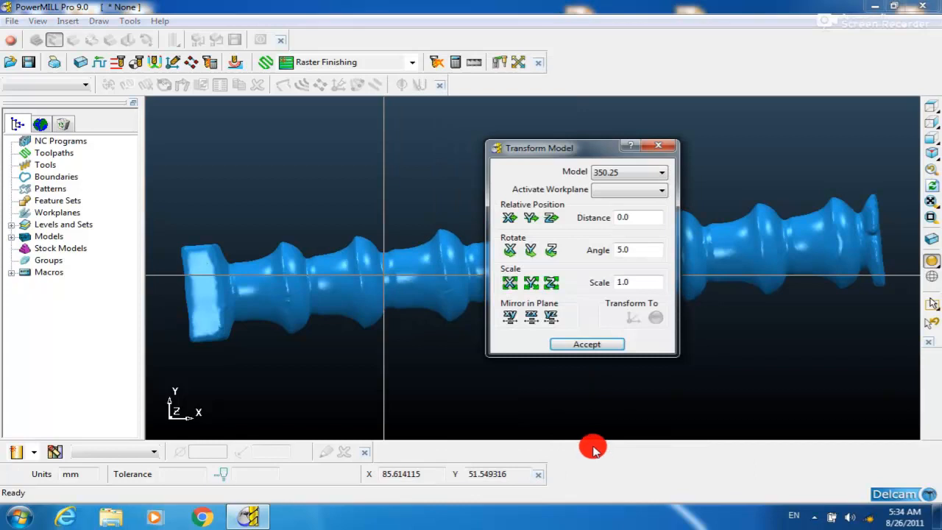
pyautogui.click(631, 249)
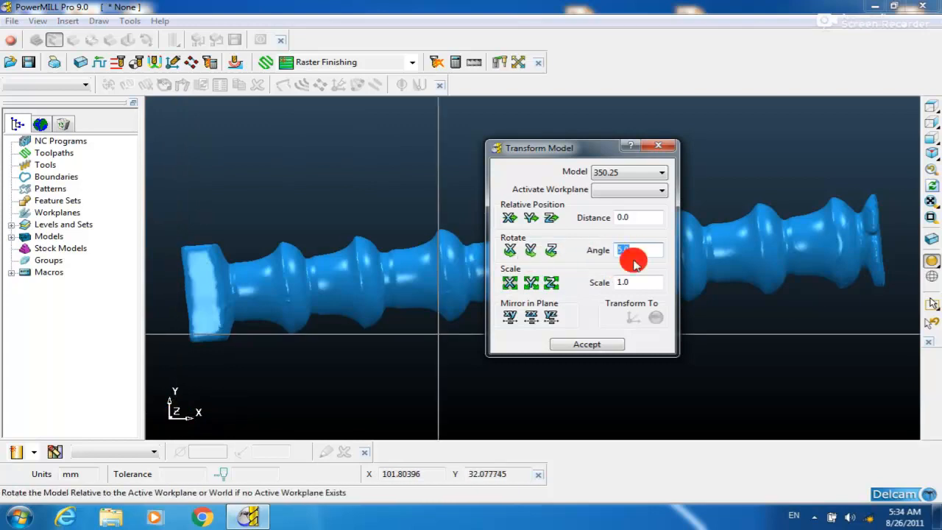
pyautogui.click(931, 139)
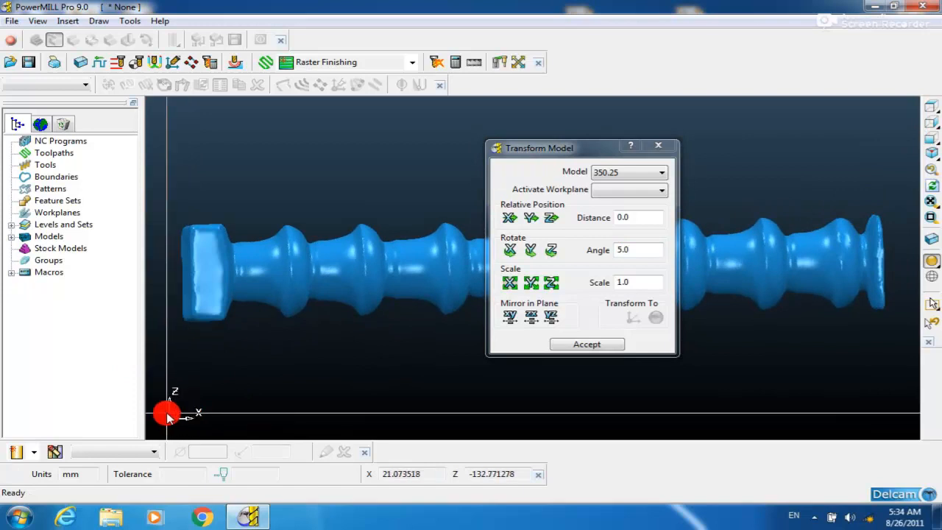
pyautogui.click(931, 108)
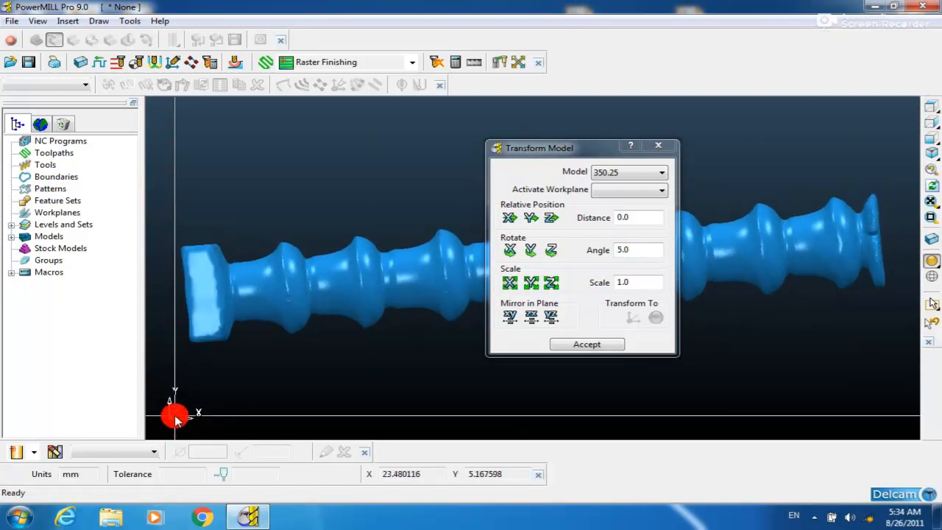
# Rotate the model by another 4 degrees about the Z axis
pyautogui.click(624, 251)
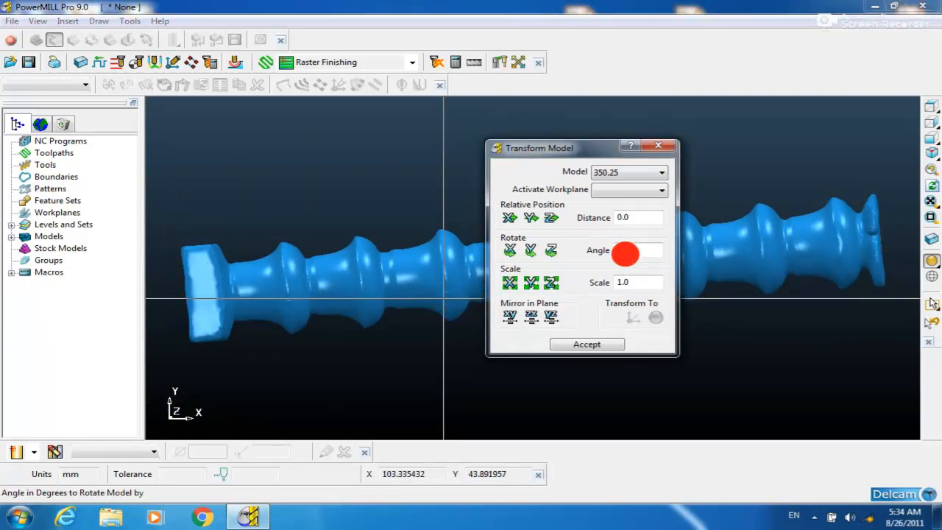
pyautogui.write('4')
pyautogui.press('Tab')
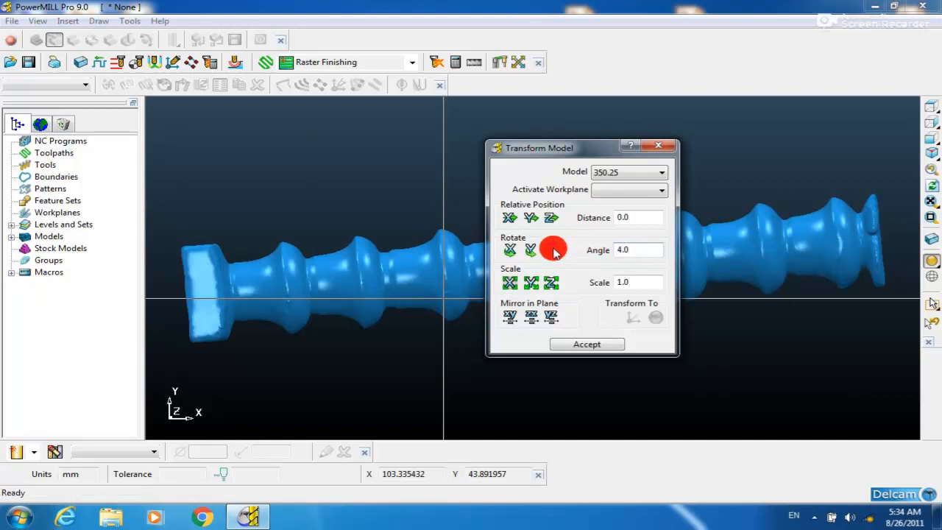
pyautogui.click(552, 250)
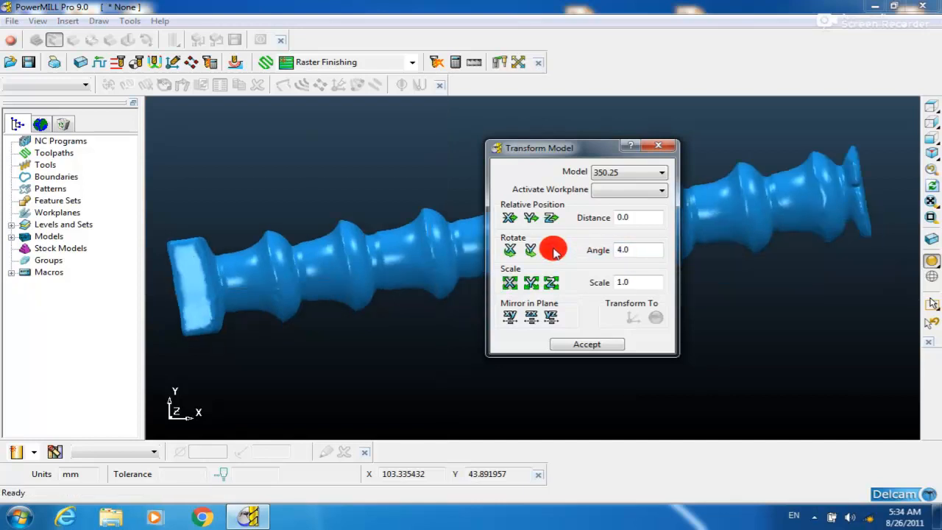
pyautogui.click(931, 106)
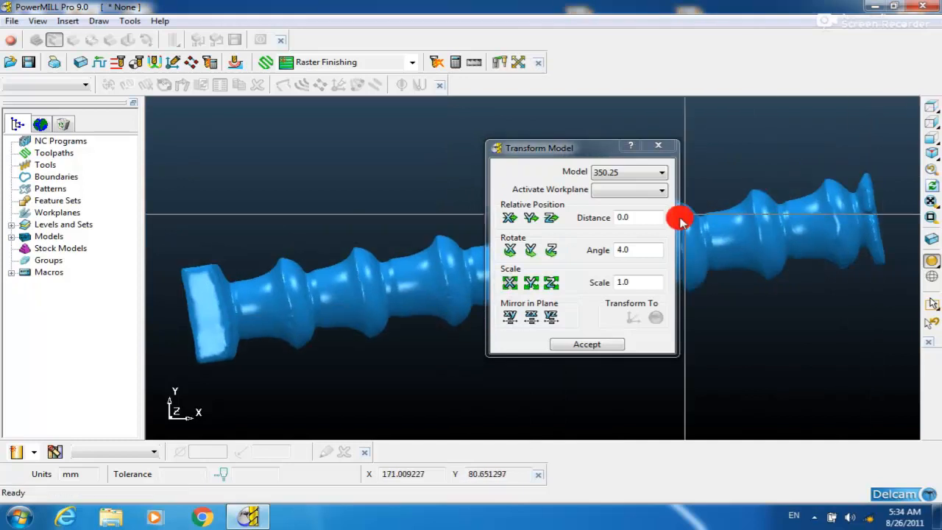
# Rotate the model by -9 degrees about the Z axis
pyautogui.doubleClick(631, 249)
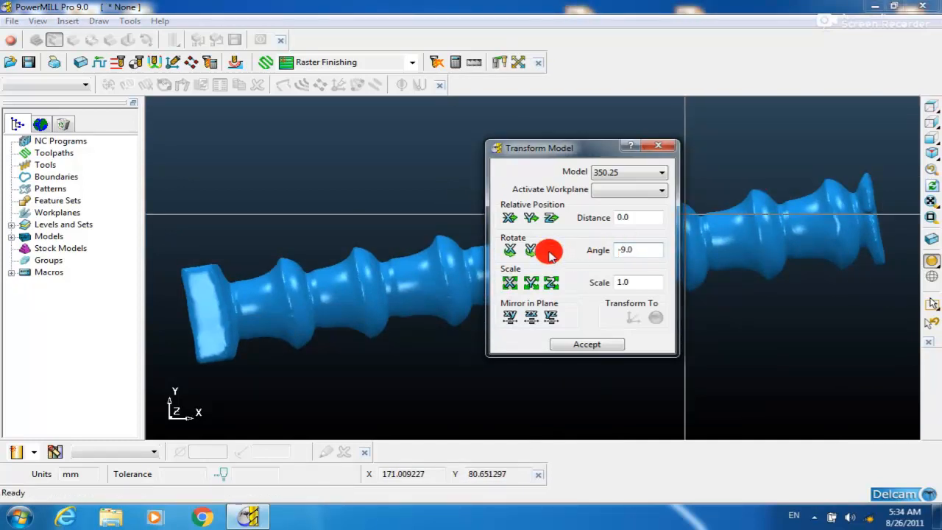
pyautogui.click(551, 250)
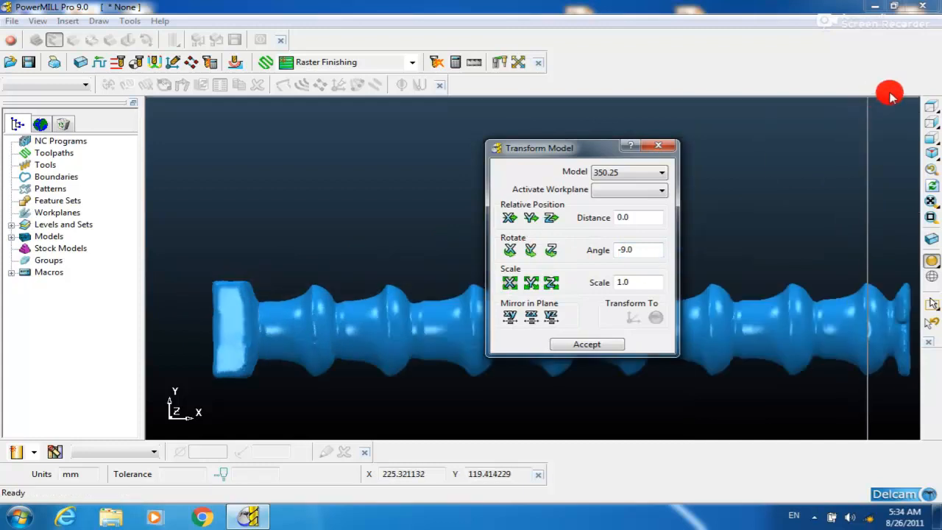
pyautogui.click(932, 107)
pyautogui.moveTo(595, 151); pyautogui.dragTo(617, 271)
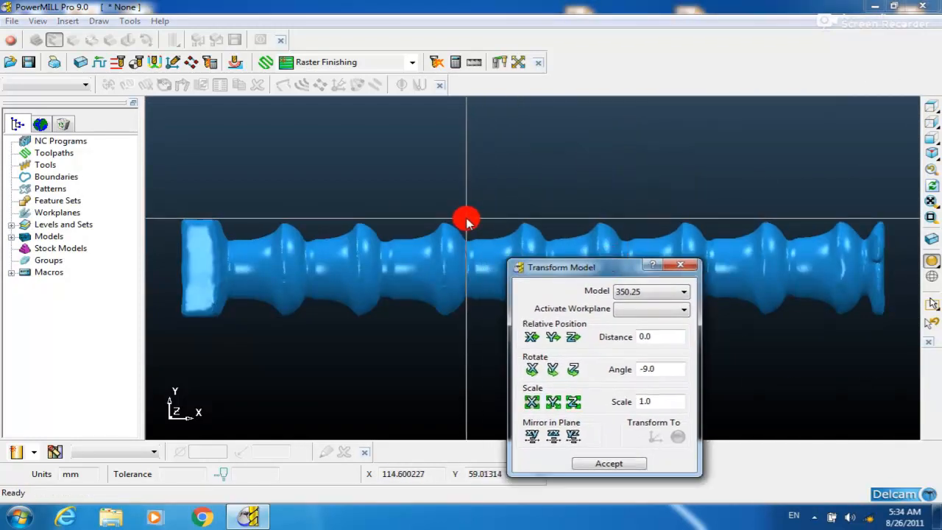
# Rotate the model 2 degrees about the Y axis while viewing it in the XZ plane
pyautogui.click(931, 137)
pyautogui.moveTo(552, 265); pyautogui.dragTo(560, 350)
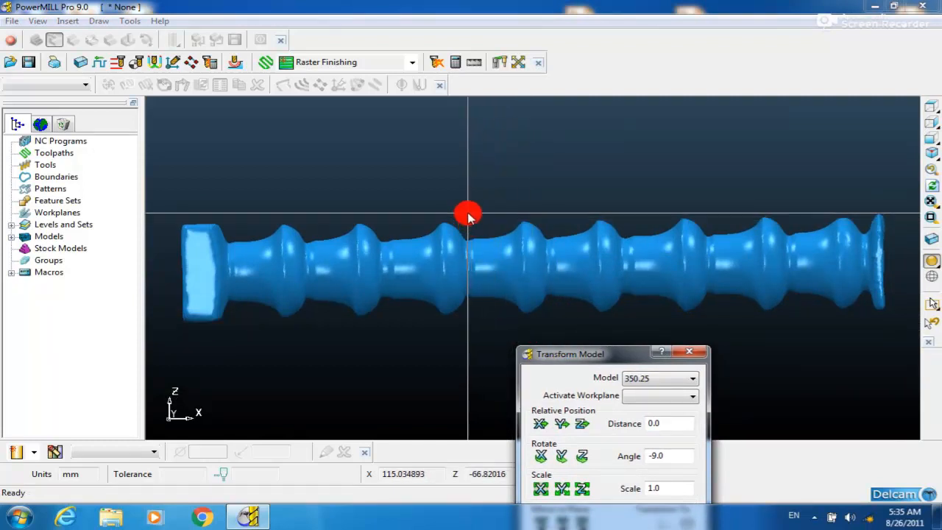
pyautogui.moveTo(562, 349); pyautogui.dragTo(564, 215)
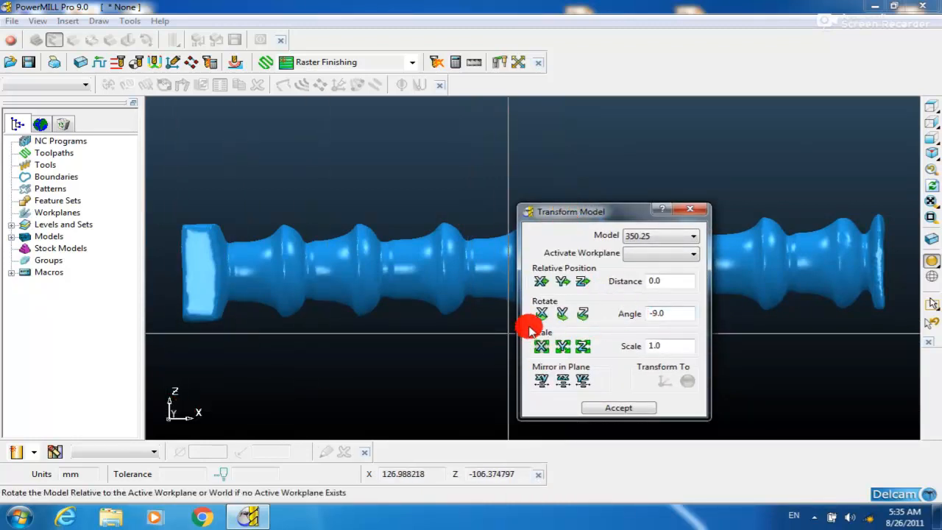
pyautogui.click(659, 312)
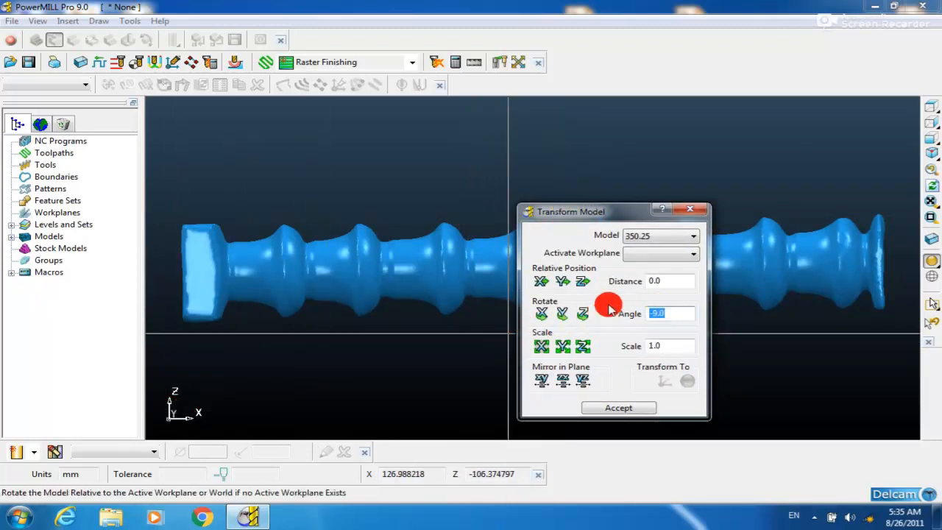
pyautogui.write('2')
pyautogui.click(575, 317)
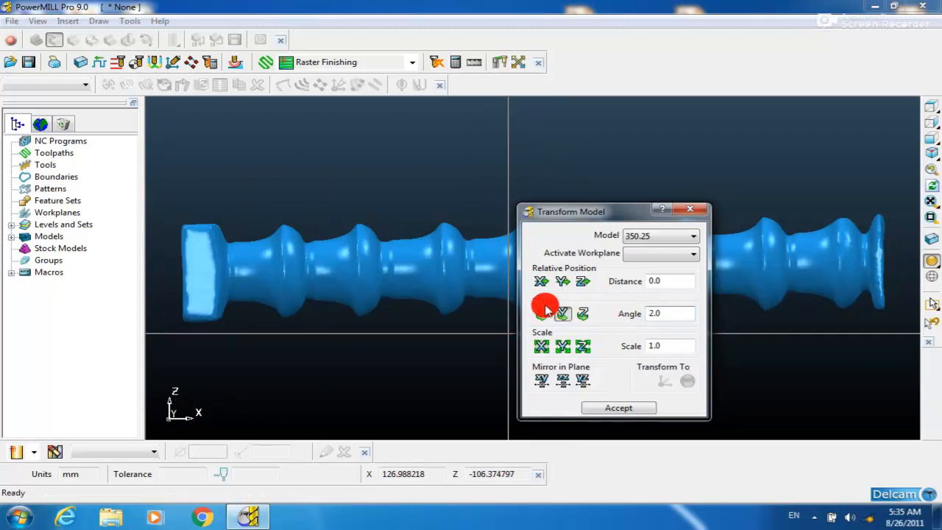
pyautogui.click(543, 310)
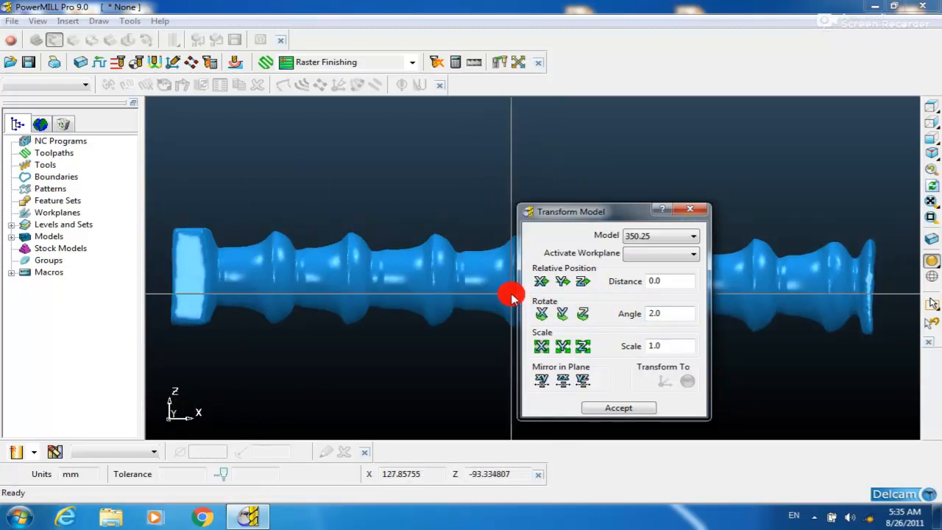
pyautogui.click(932, 126)
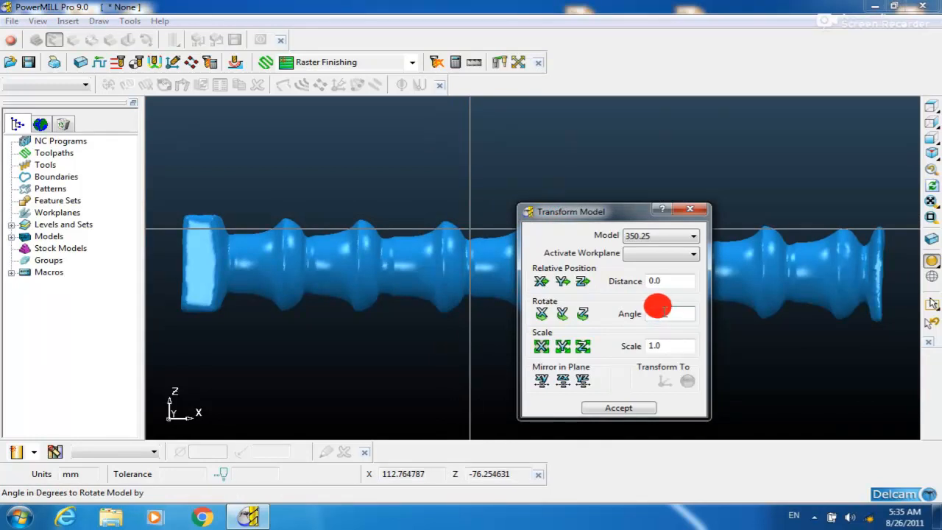
# Rotate the model by -1 degree about the Y axis and accept the transformation
pyautogui.click(557, 308)
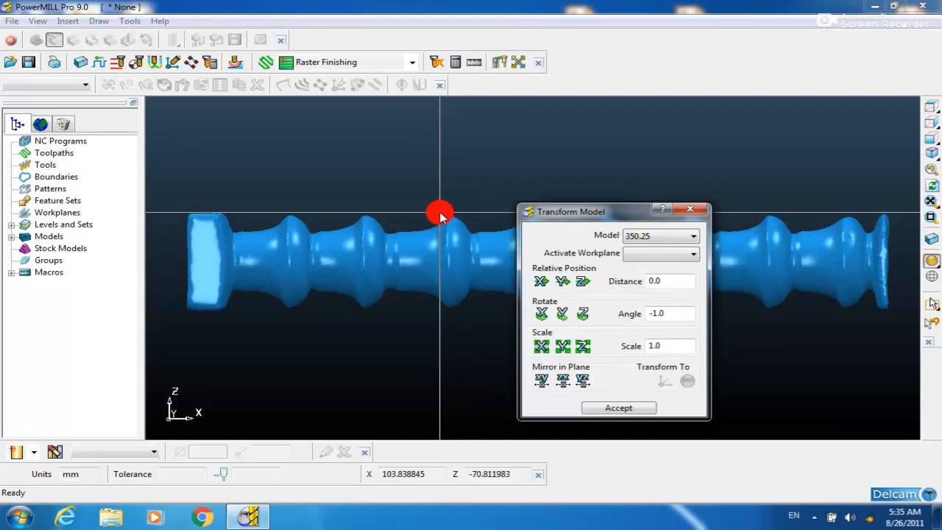
pyautogui.click(929, 108)
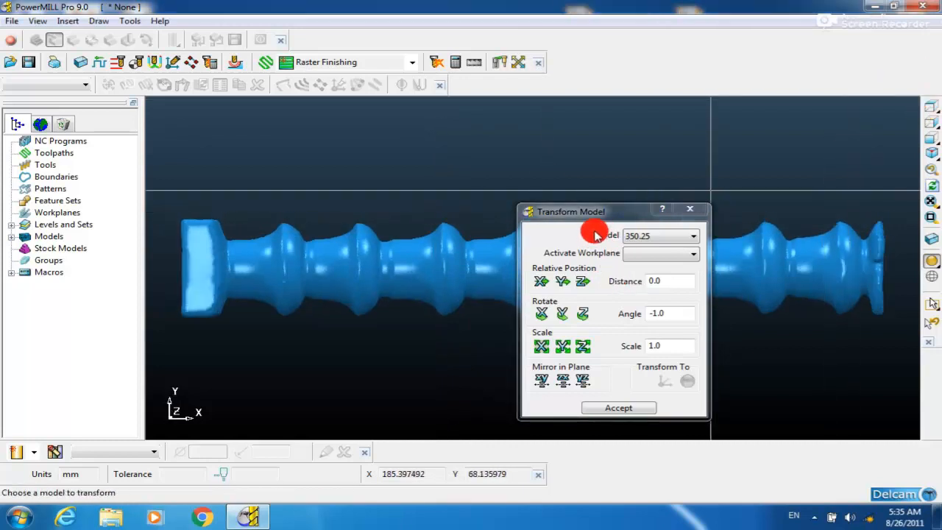
pyautogui.click(619, 408)
pyautogui.moveTo(493, 350); pyautogui.dragTo(604, 236, button='middle')
pyautogui.click(930, 111)
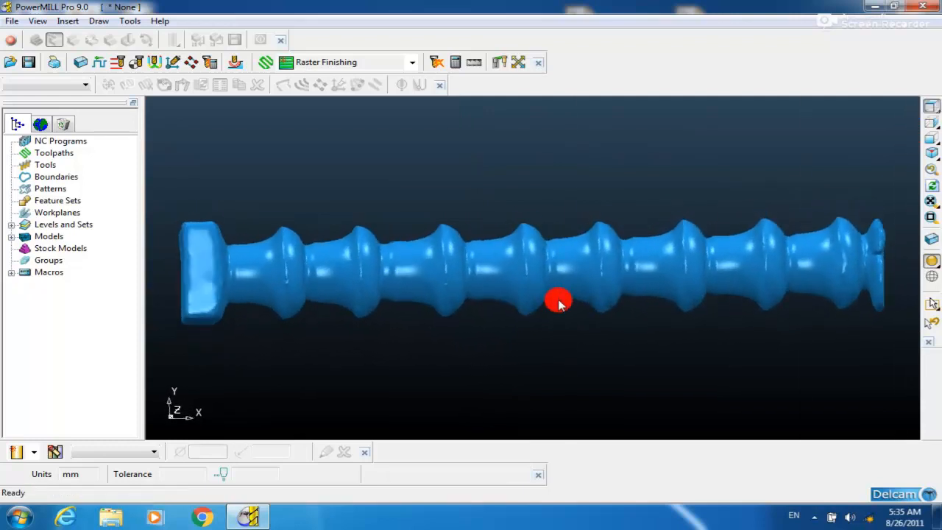
# Move the 350.25 model by -28 mm along the X axis with Transform Model
pyautogui.scroll(-2, 627, 288)
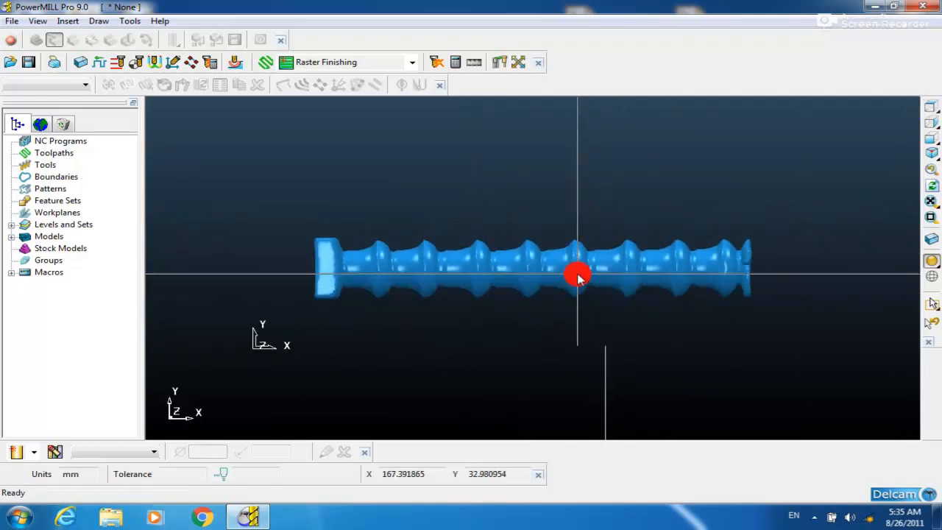
pyautogui.moveTo(321, 310); pyautogui.dragTo(345, 312, button='middle')
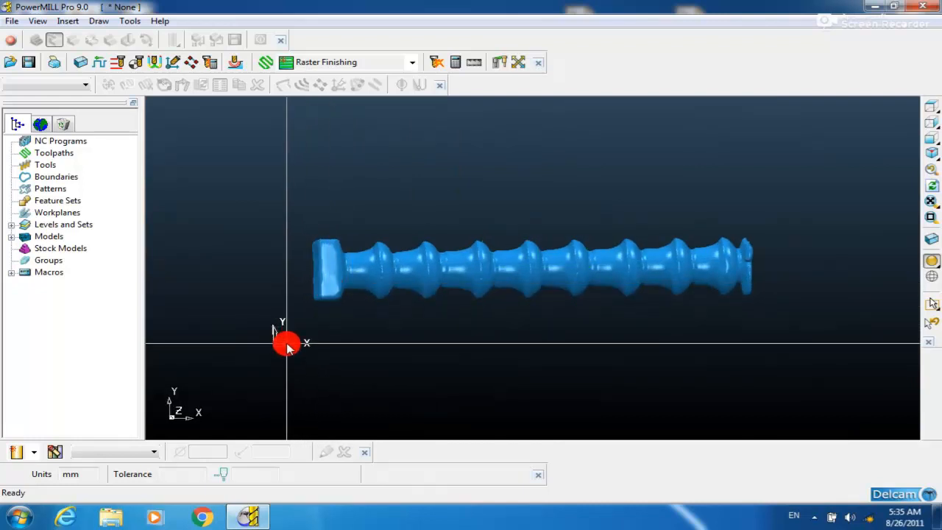
pyautogui.moveTo(326, 273); pyautogui.dragTo(379, 371, button='middle')
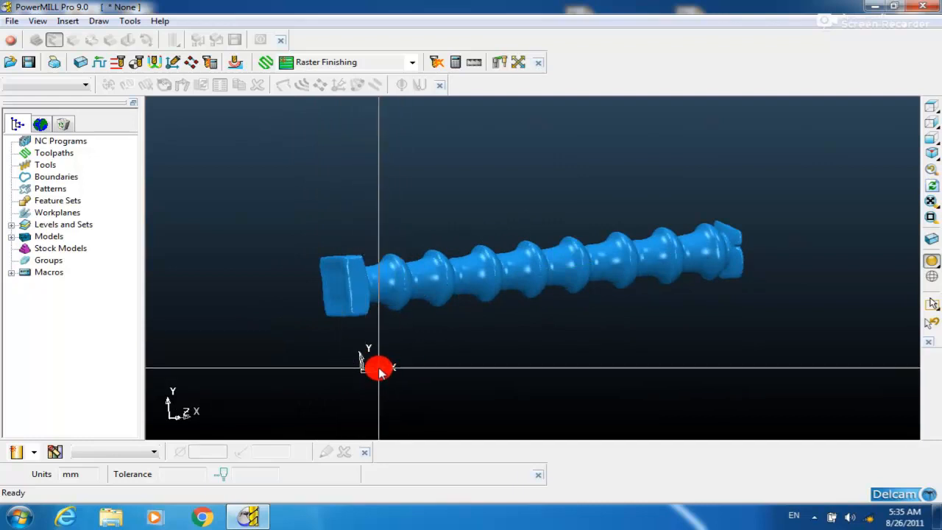
pyautogui.click(934, 106)
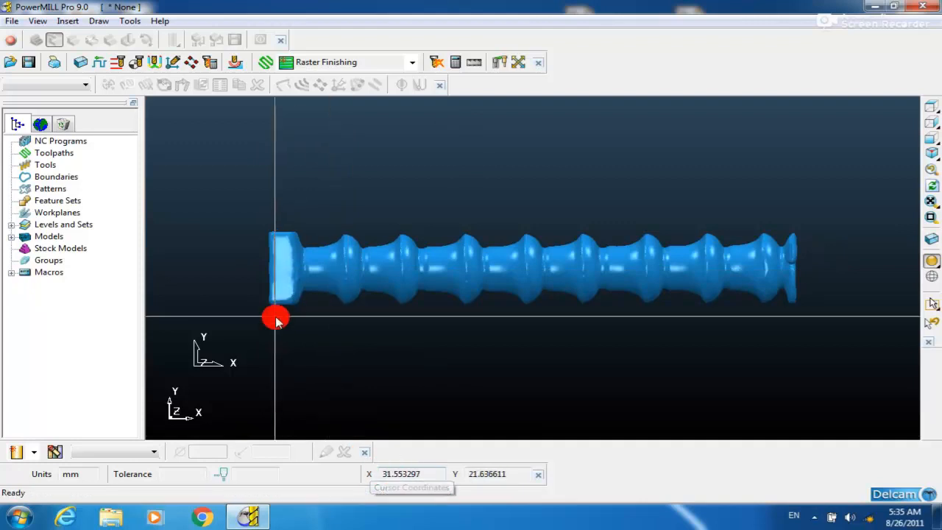
pyautogui.rightClick(288, 266)
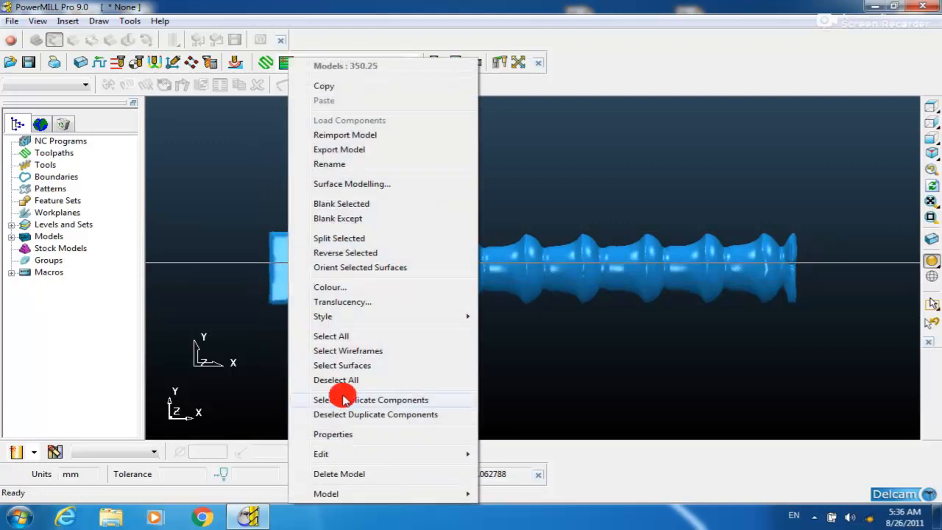
pyautogui.moveTo(452, 456)
pyautogui.click(502, 450)
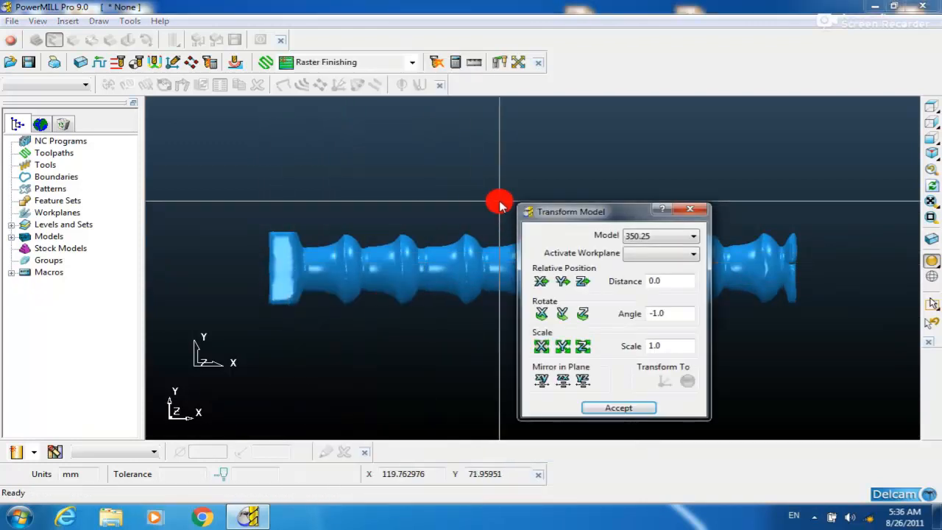
pyautogui.moveTo(557, 207); pyautogui.dragTo(625, 196)
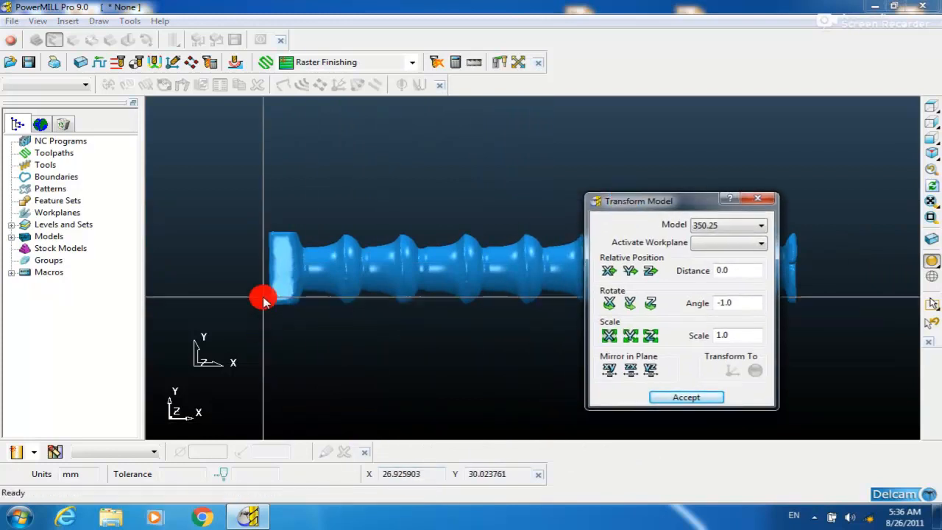
pyautogui.doubleClick(736, 270)
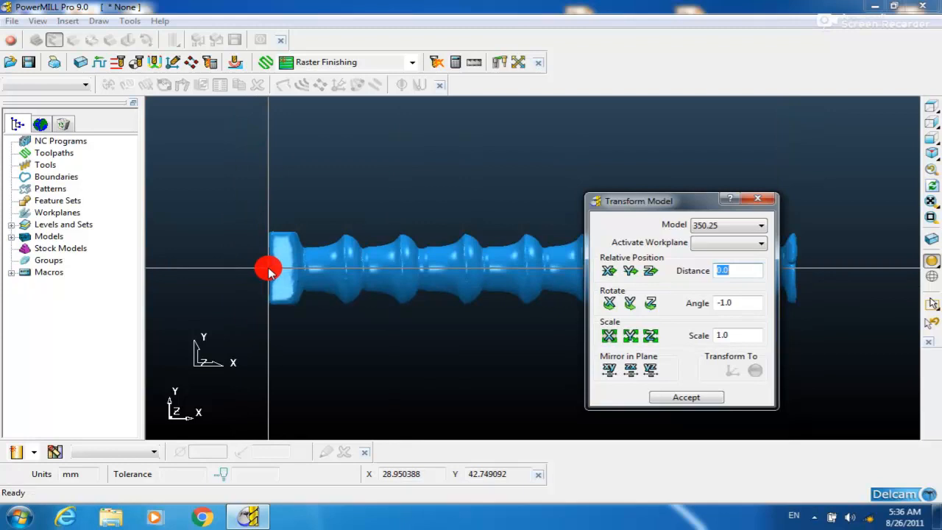
pyautogui.click(738, 275)
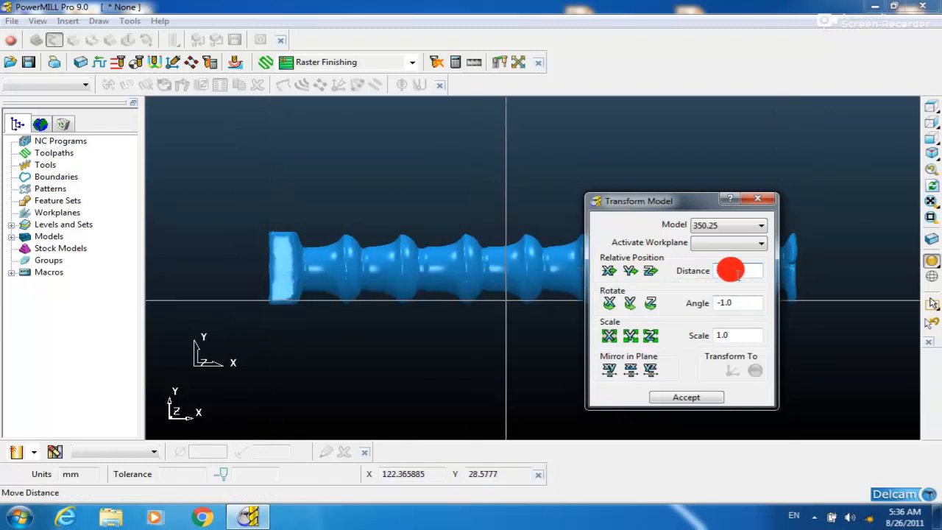
pyautogui.write('-28')
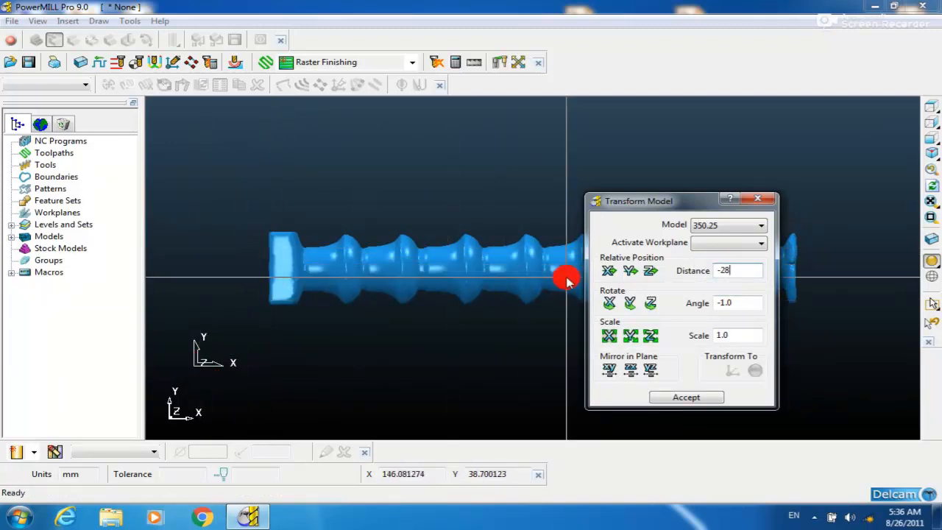
pyautogui.click(608, 271)
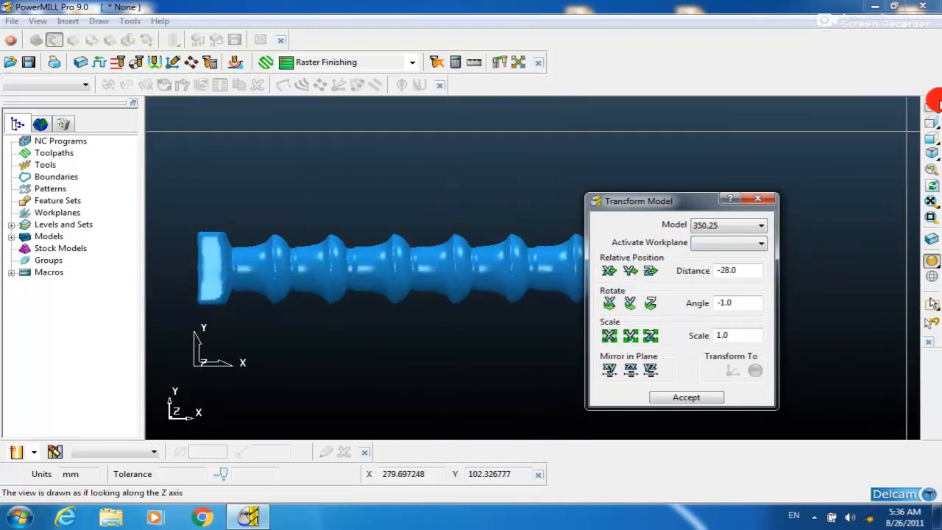
# Move the model by -42 mm along the Y axis to bring its centreline onto the origin
pyautogui.click(930, 105)
pyautogui.click(681, 206)
pyautogui.moveTo(681, 206); pyautogui.dragTo(746, 427)
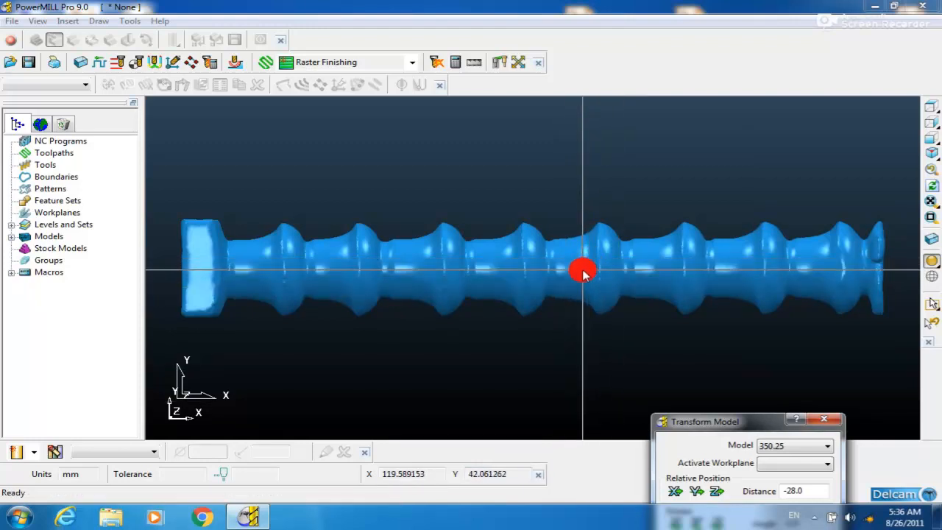
pyautogui.doubleClick(791, 491)
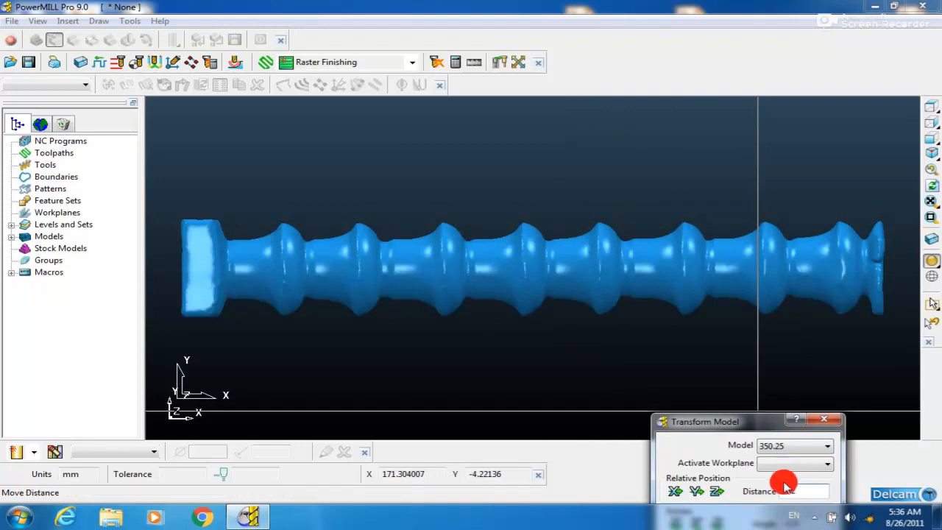
pyautogui.click(696, 491)
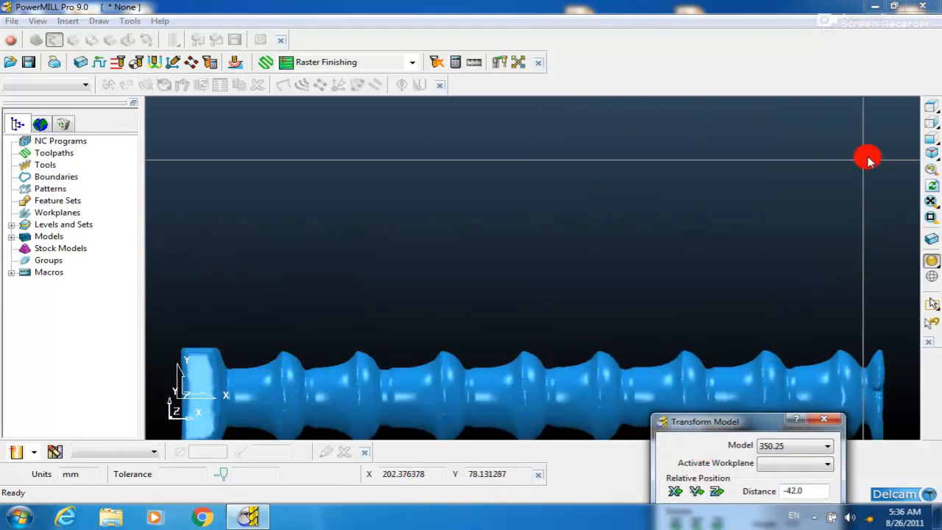
pyautogui.click(929, 131)
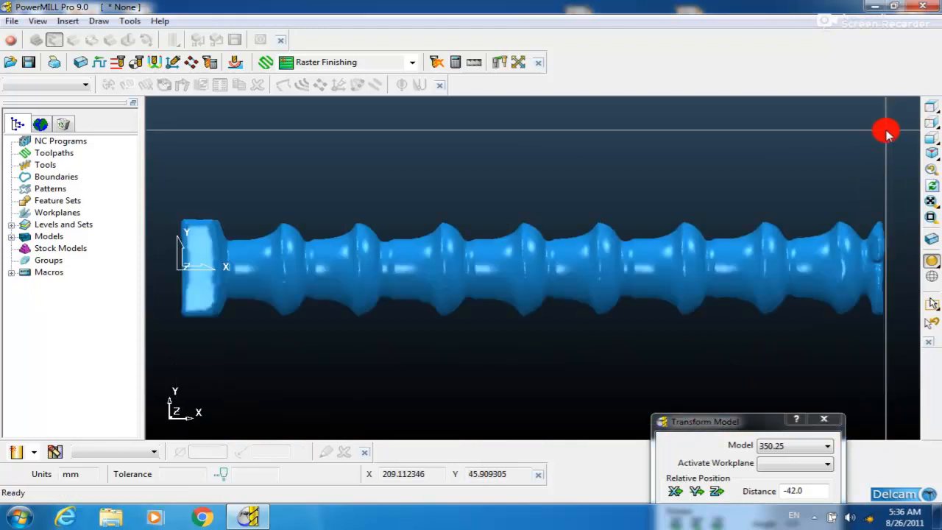
# Move the model 88 mm along the Z axis, working from the XZ view, and check its end face against the origin
pyautogui.click(929, 138)
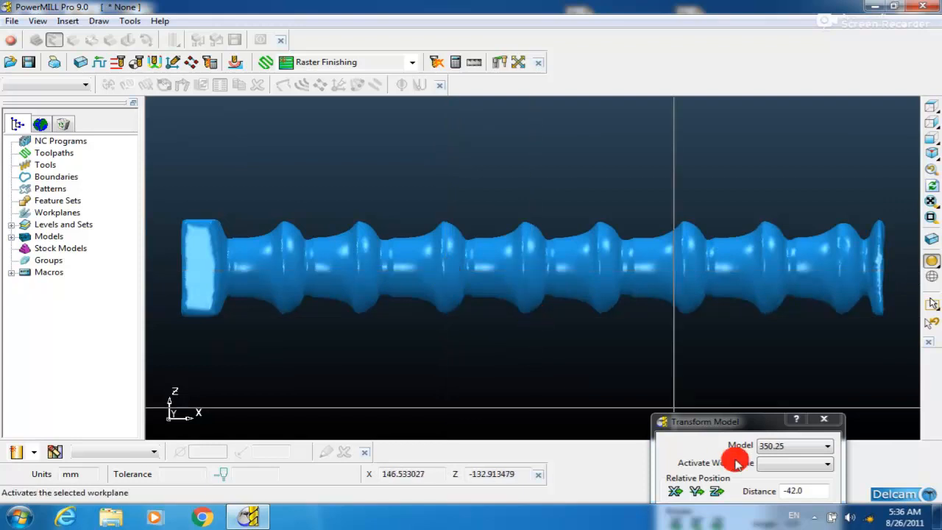
pyautogui.moveTo(725, 421); pyautogui.dragTo(645, 286)
pyautogui.moveTo(727, 356); pyautogui.dragTo(694, 355)
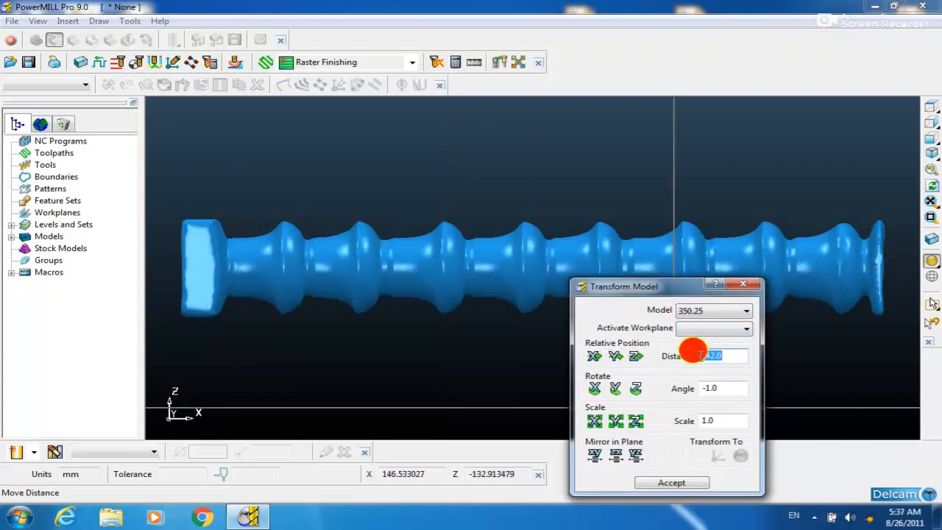
pyautogui.write('88')
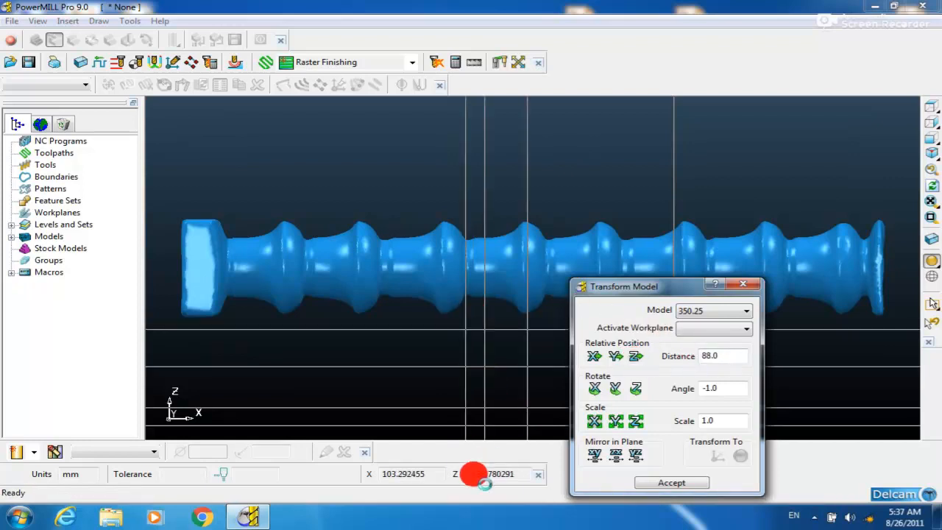
pyautogui.click(932, 139)
pyautogui.click(932, 117)
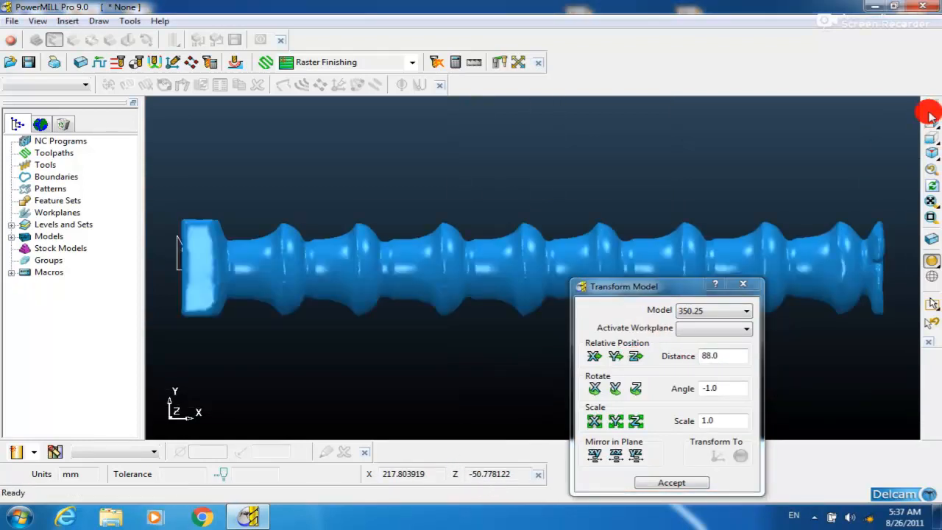
pyautogui.moveTo(429, 279); pyautogui.dragTo(358, 236, button='middle')
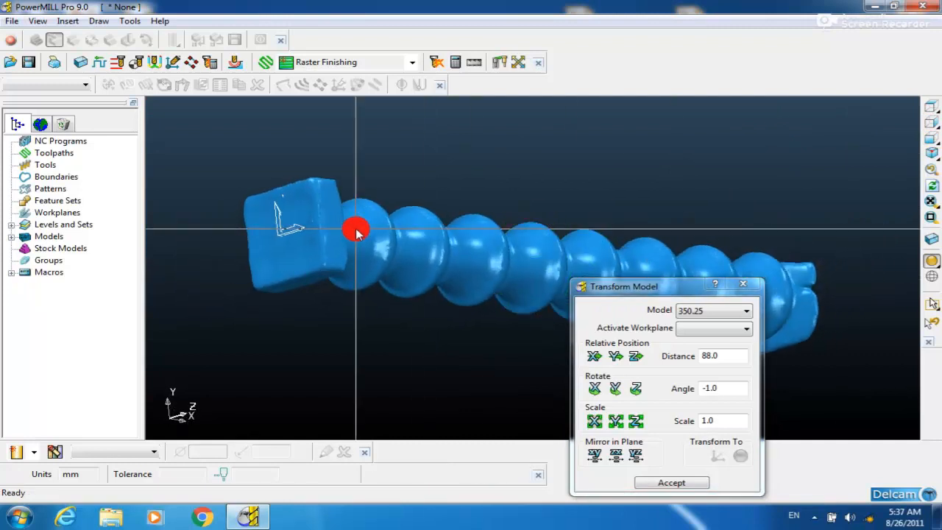
# Calculate a box-shaped block from the limits of the model
pyautogui.click(80, 62)
pyautogui.click(933, 109)
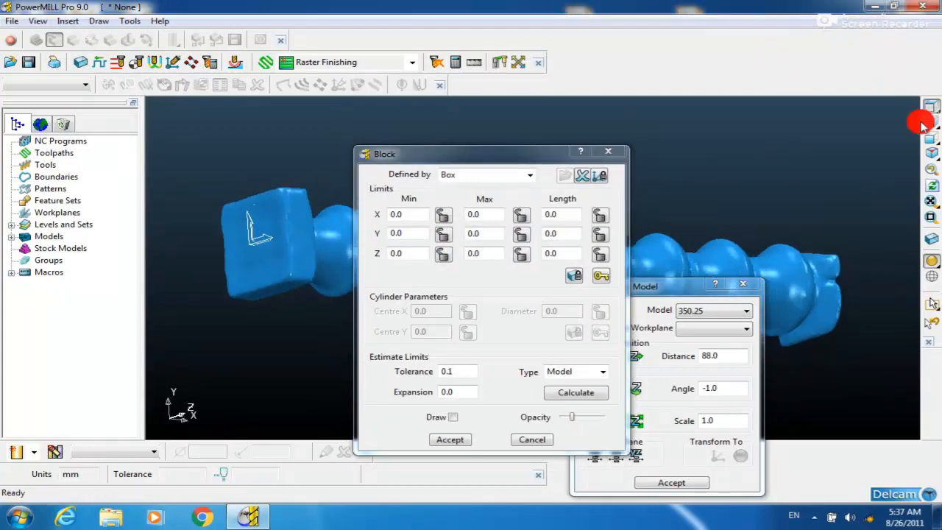
pyautogui.click(575, 382)
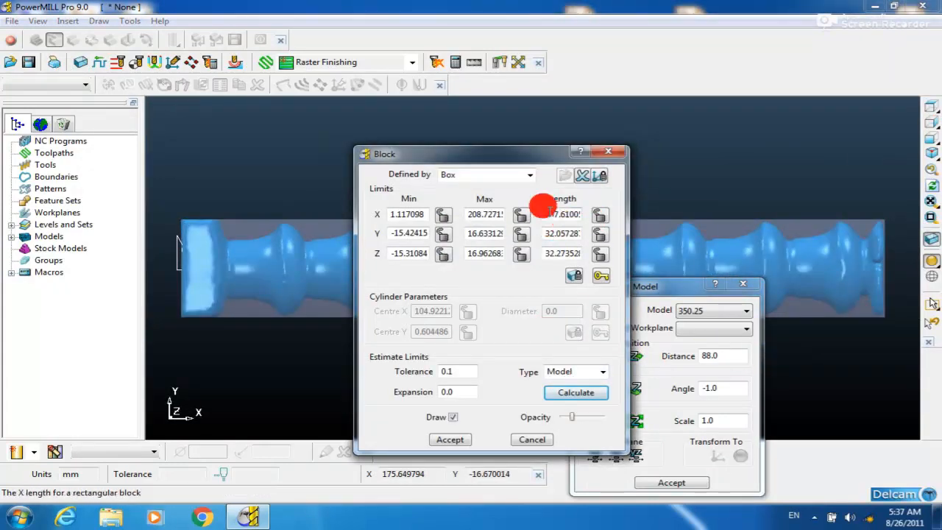
pyautogui.moveTo(522, 153); pyautogui.dragTo(294, 102)
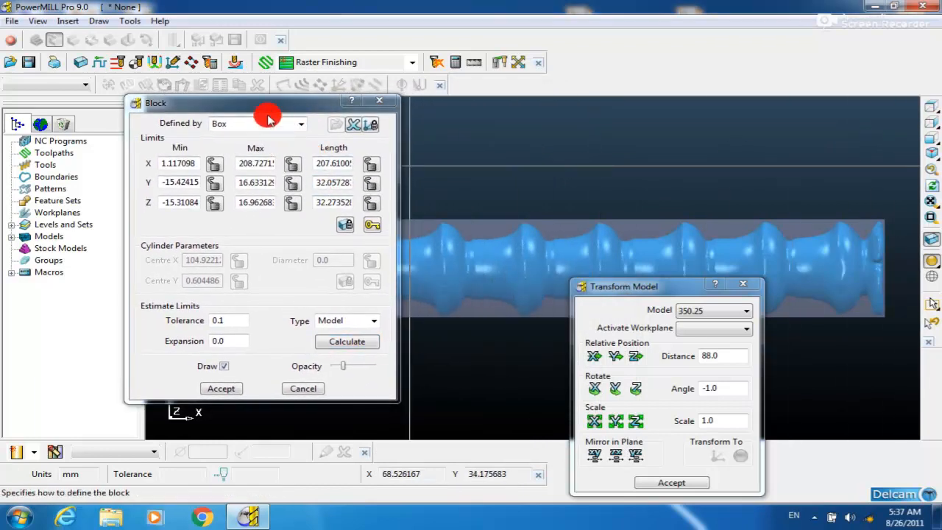
# Scale the model along X by a factor of 0.722509 and recalculate the block
pyautogui.moveTo(604, 285); pyautogui.dragTo(622, 160)
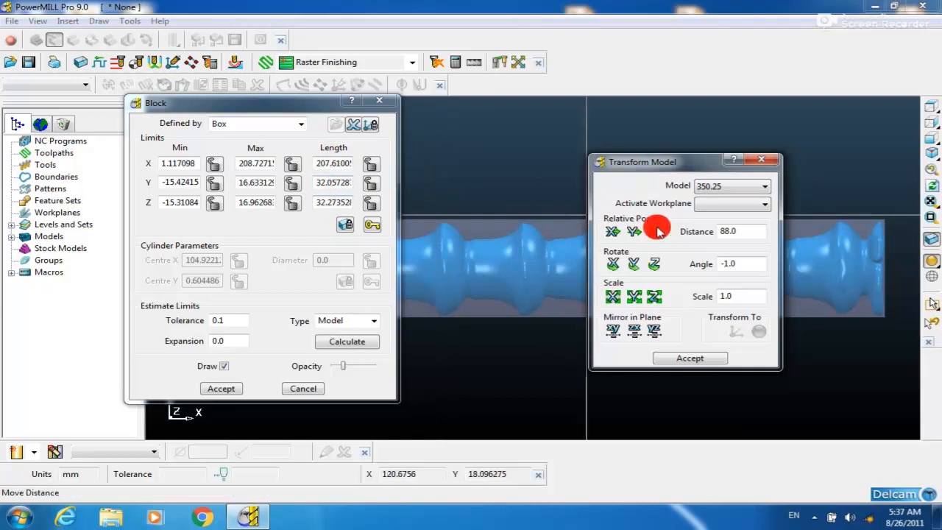
pyautogui.moveTo(296, 103); pyautogui.dragTo(401, 152)
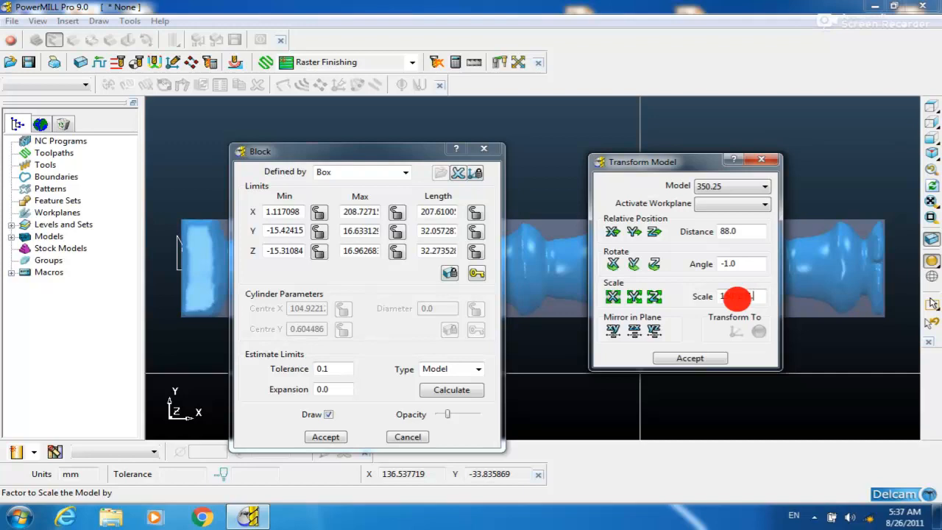
pyautogui.click(606, 298)
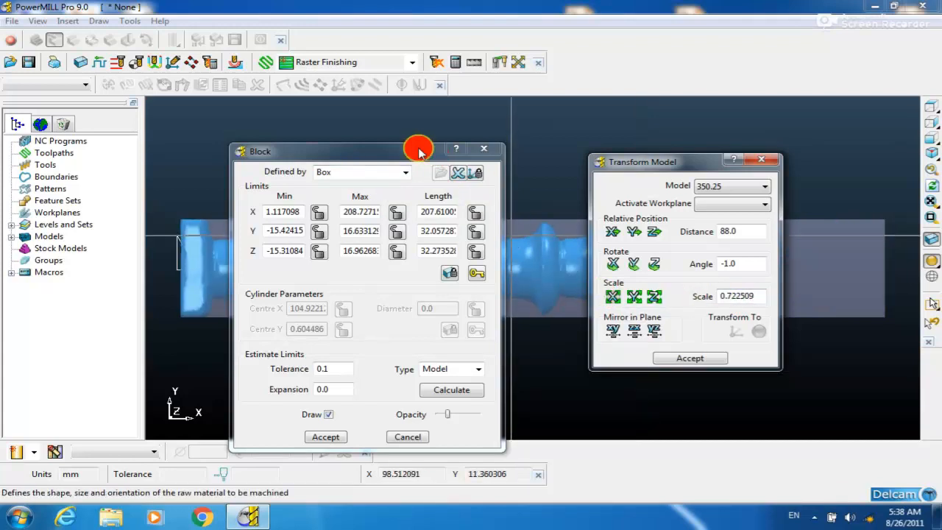
pyautogui.moveTo(419, 151); pyautogui.dragTo(311, 74)
pyautogui.click(340, 313)
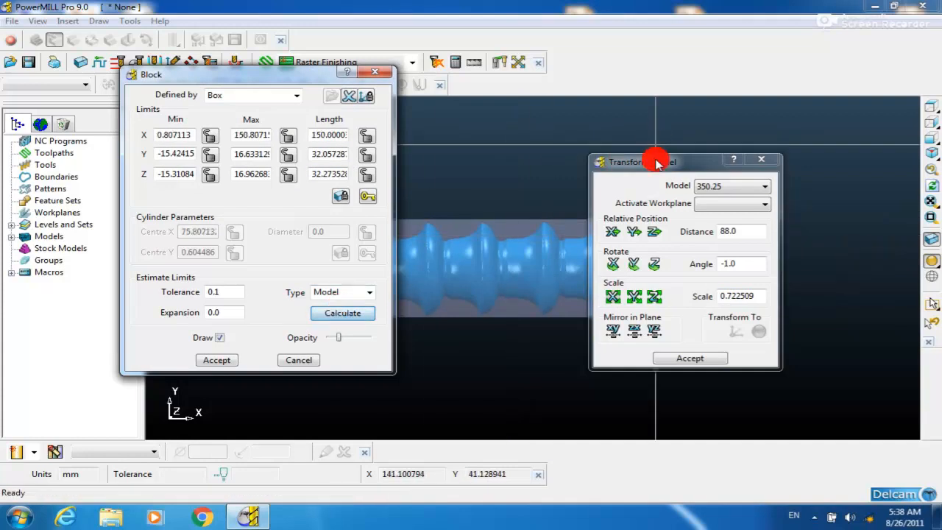
# Scale the model along Y by a factor of 1.25 and recalculate the block
pyautogui.moveTo(658, 162); pyautogui.dragTo(729, 301)
pyautogui.moveTo(286, 77); pyautogui.dragTo(445, 156)
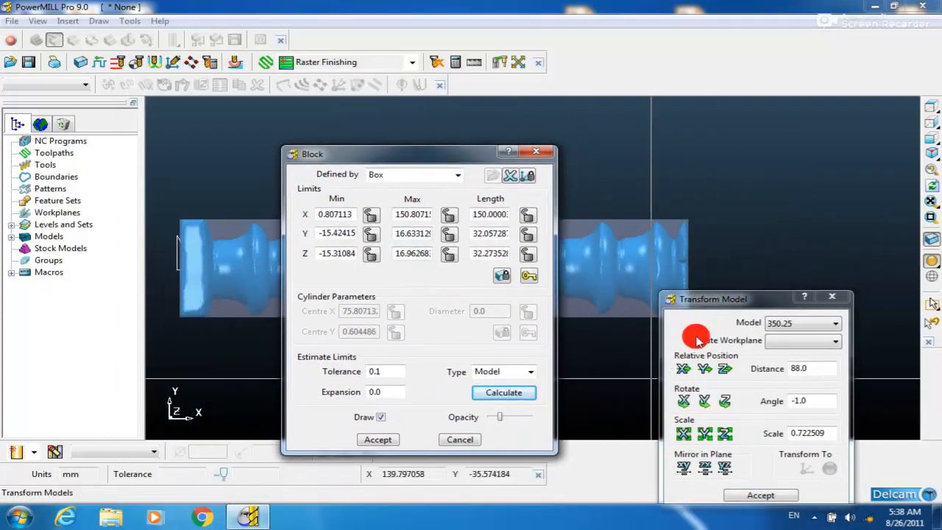
pyautogui.moveTo(711, 299); pyautogui.dragTo(704, 206)
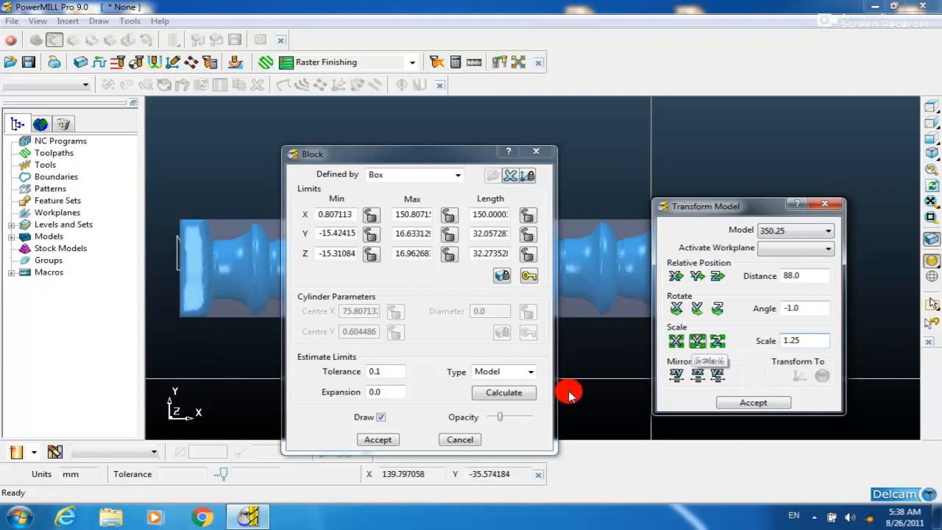
pyautogui.click(497, 393)
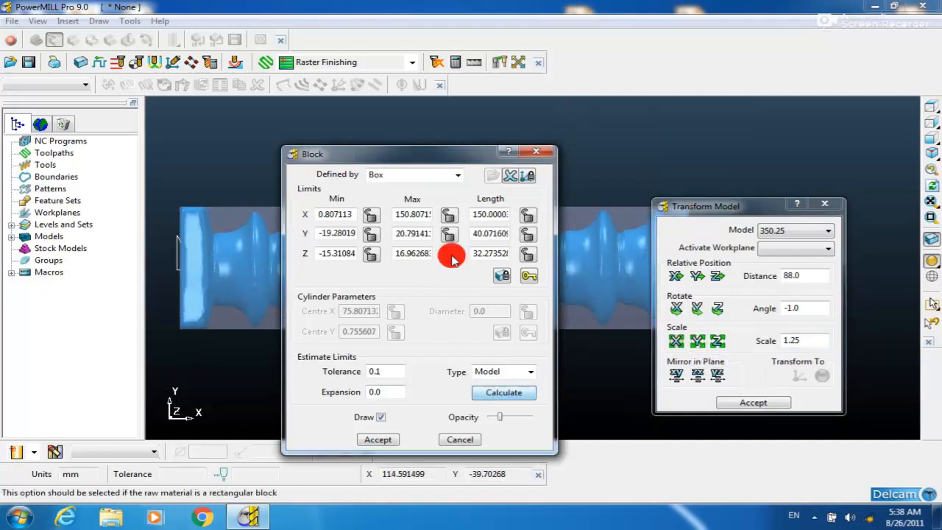
# Scale the model along Z by 1.25, recalculate the block, and accept both the transformation and the block
pyautogui.doubleClick(782, 336)
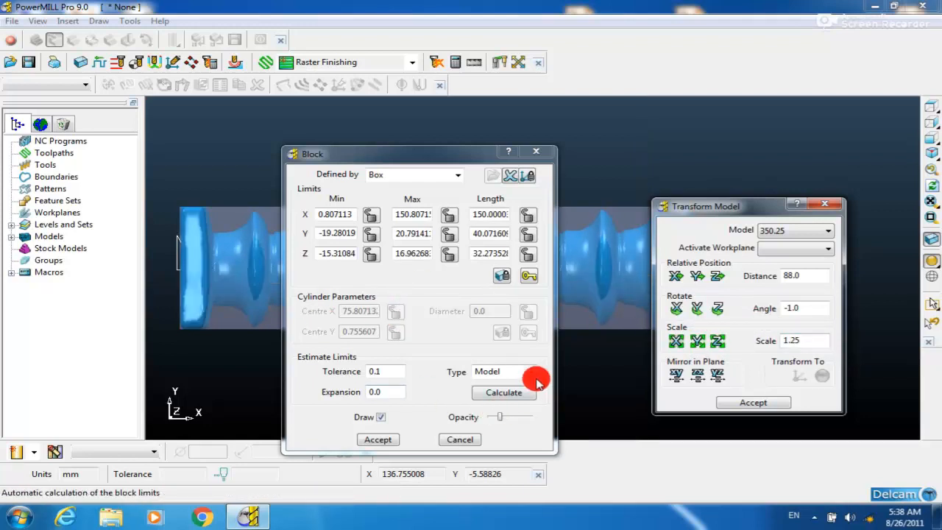
pyautogui.click(504, 392)
pyautogui.click(726, 402)
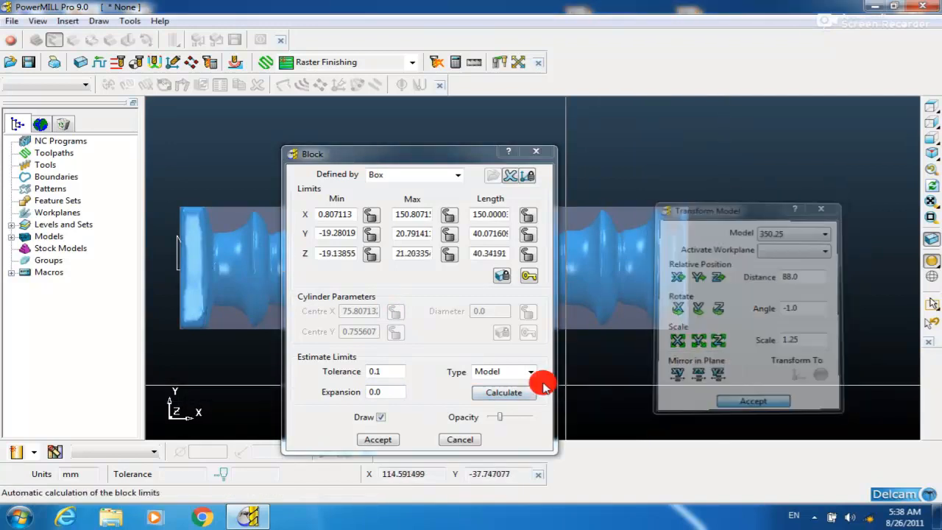
pyautogui.click(388, 438)
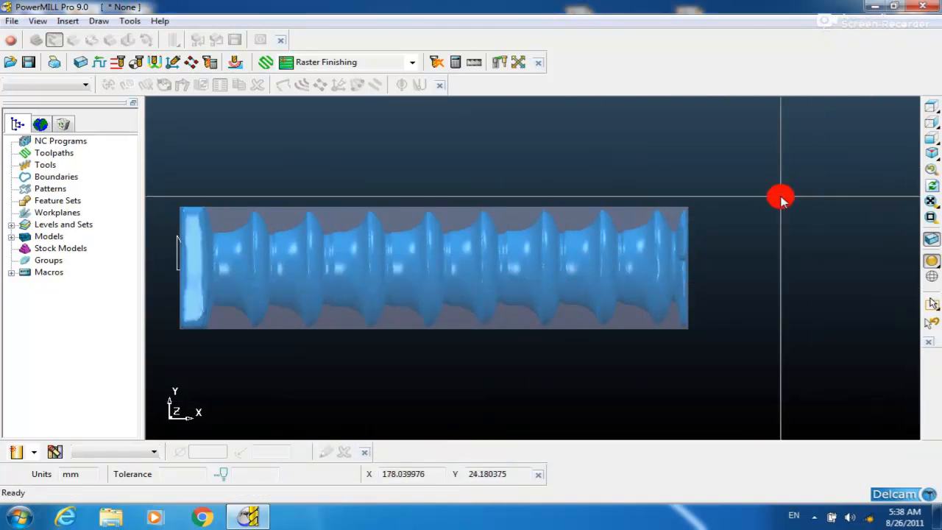
pyautogui.moveTo(524, 288); pyautogui.dragTo(559, 195, button='middle')
pyautogui.click(929, 107)
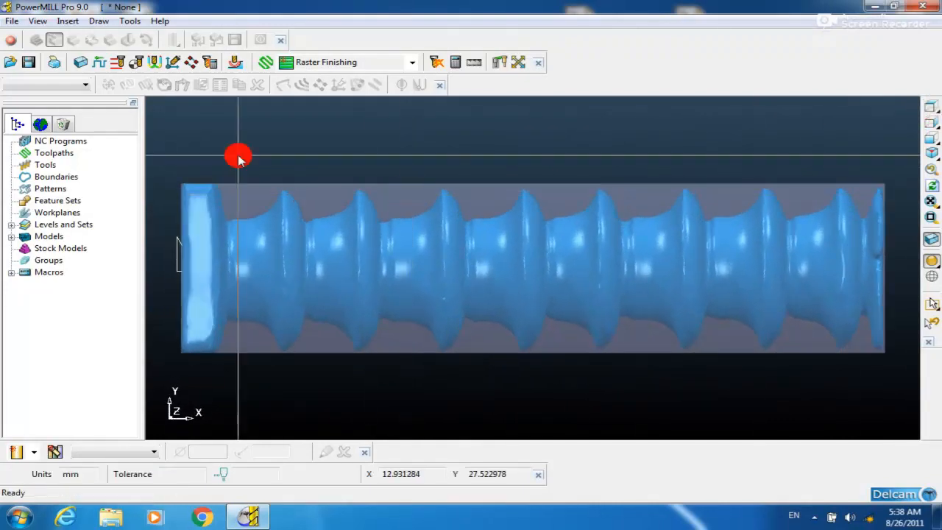
pyautogui.moveTo(196, 252); pyautogui.dragTo(694, 167, button='middle')
pyautogui.click(929, 108)
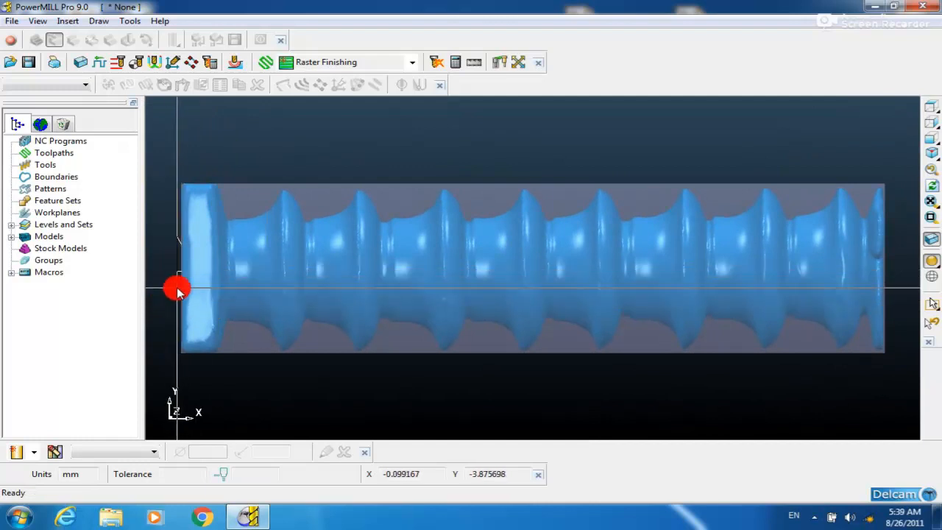
# Export the model to the Desktop as a Delcam Machining Triangles (*.dmt) file named 12
pyautogui.click(12, 20)
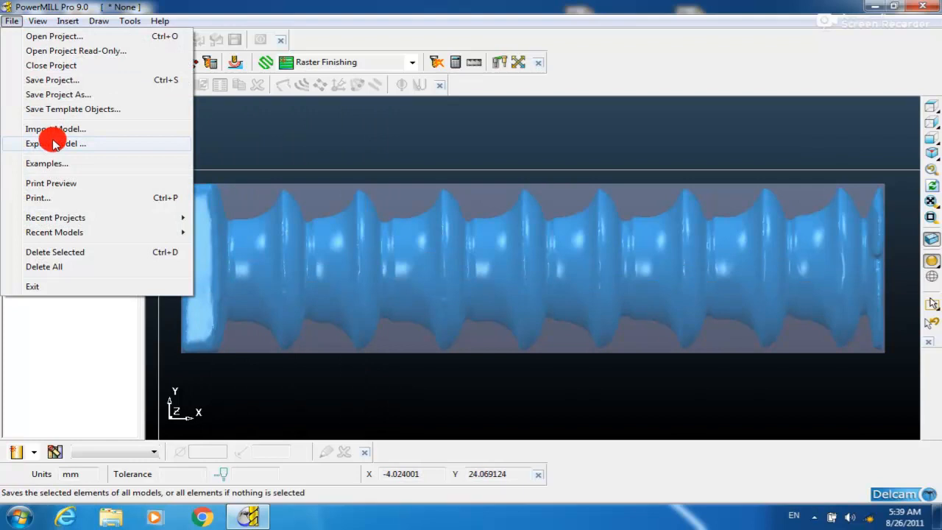
pyautogui.click(54, 143)
pyautogui.click(431, 184)
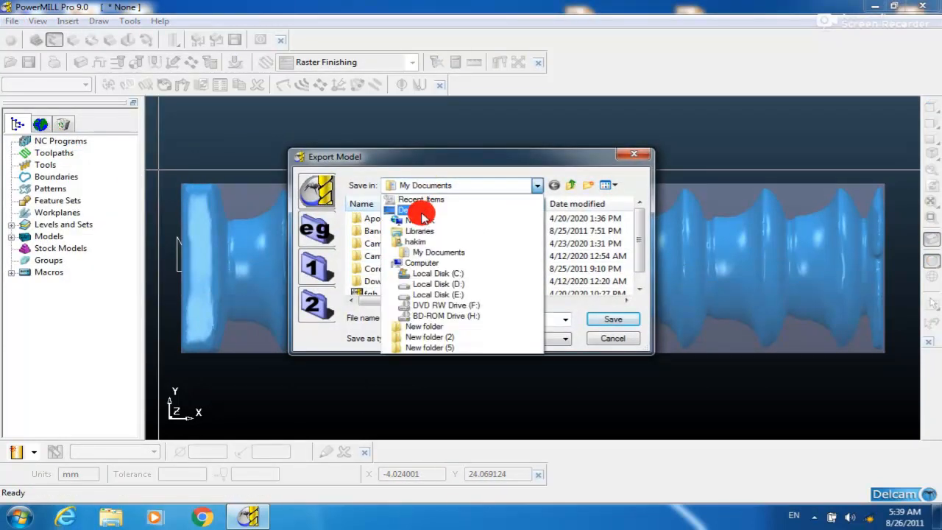
pyautogui.click(420, 212)
pyautogui.click(467, 338)
pyautogui.click(483, 354)
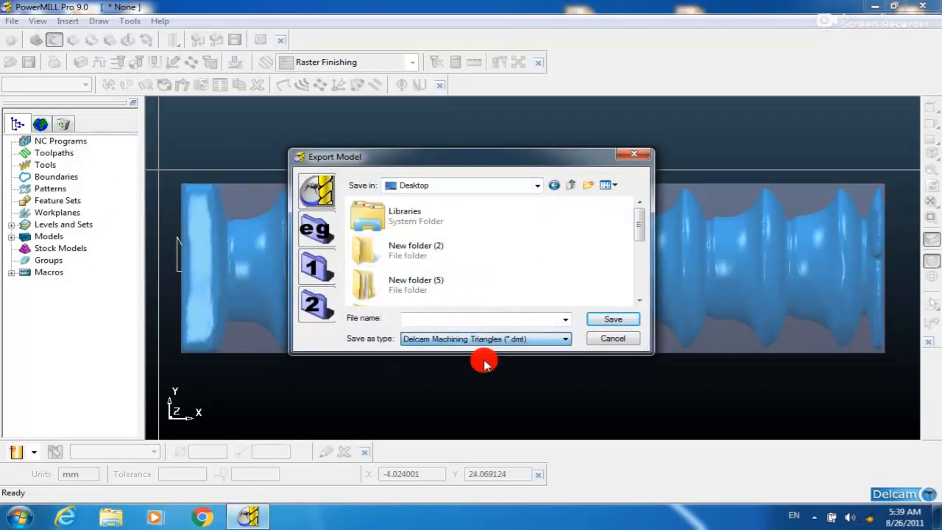
pyautogui.click(475, 340)
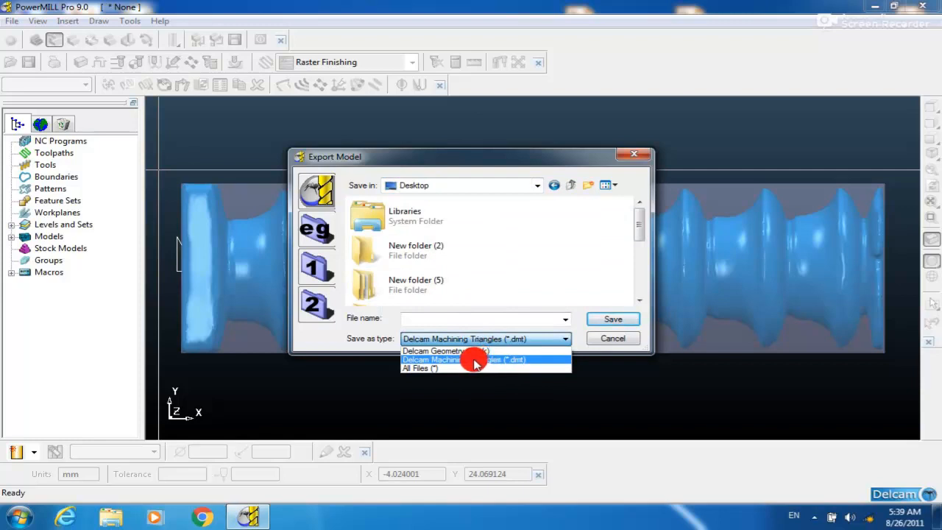
pyautogui.click(475, 360)
pyautogui.click(456, 318)
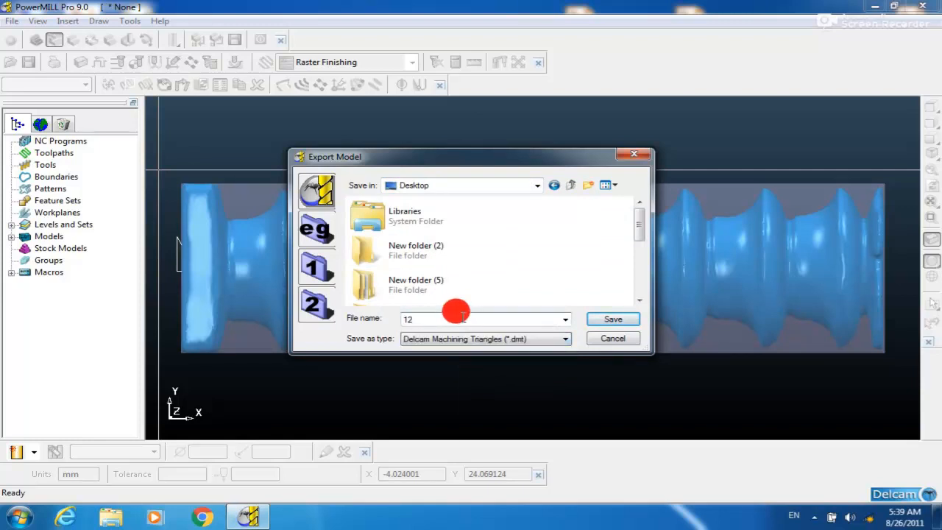
pyautogui.press('Return')
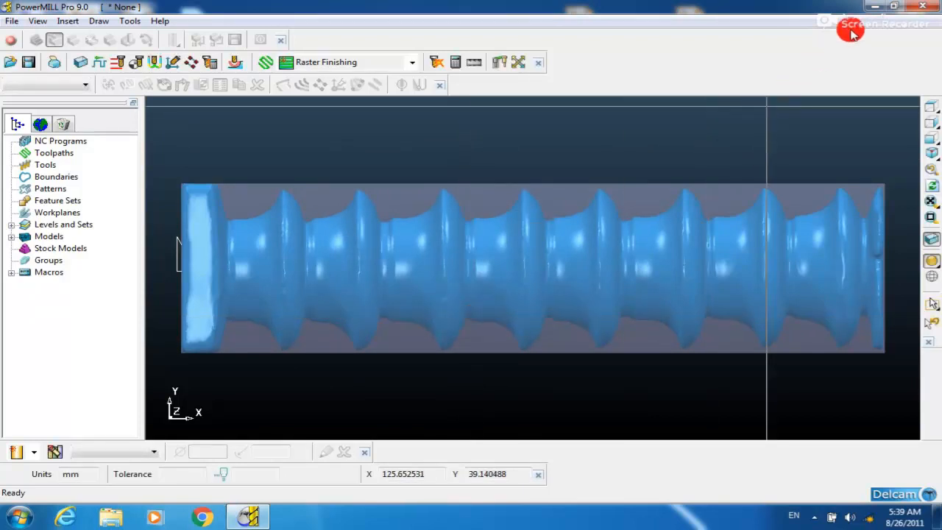
# Minimise PowerMILL, refresh the desktop, and start PowerSHAPE 2013 (64-bit)
pyautogui.click(866, 7)
pyautogui.rightClick(425, 129)
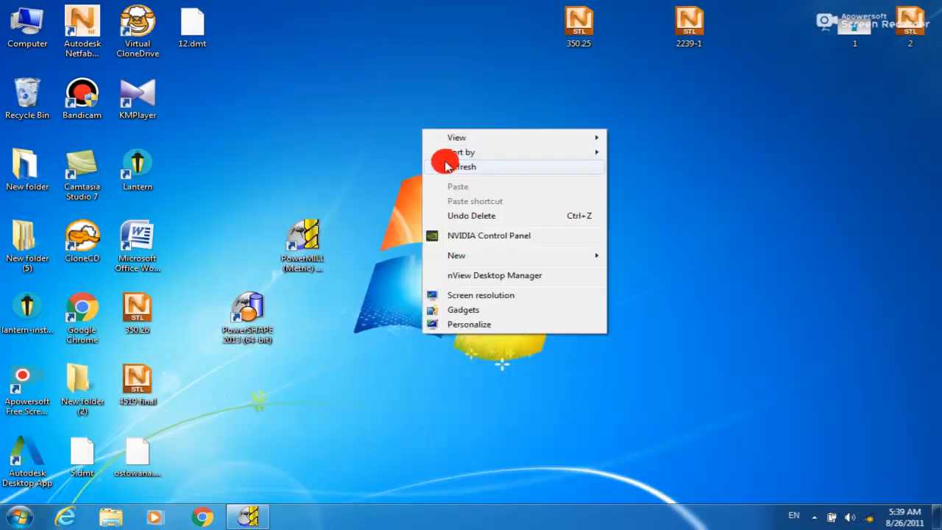
pyautogui.click(442, 167)
pyautogui.rightClick(453, 207)
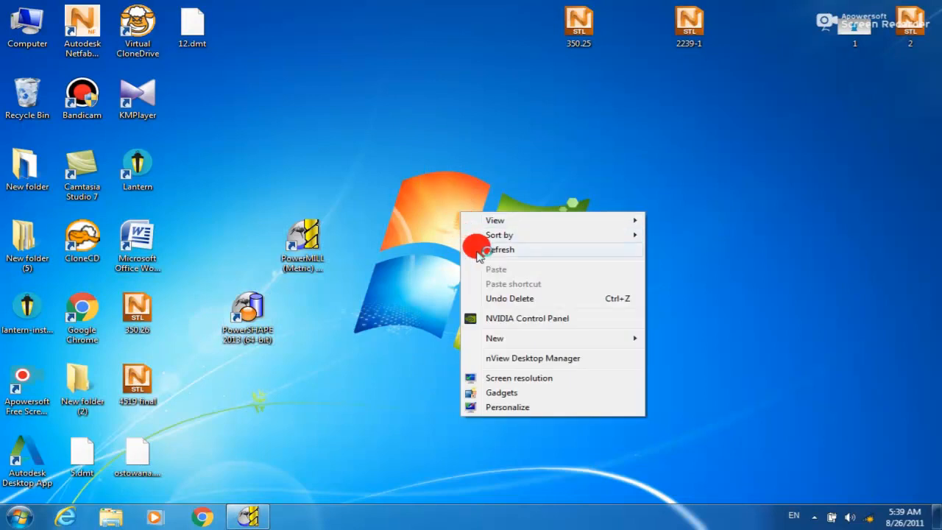
pyautogui.click(479, 251)
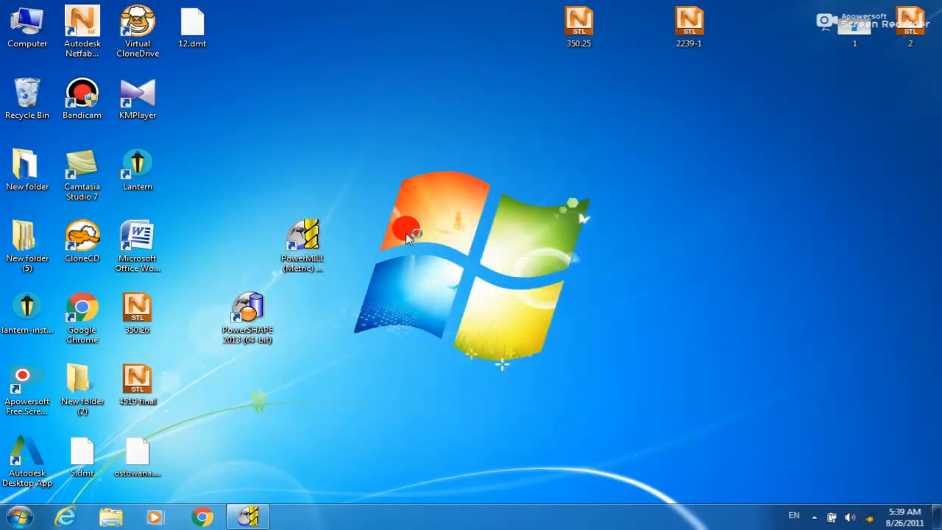
pyautogui.moveTo(179, 458); pyautogui.dragTo(83, 440)
pyautogui.rightClick(540, 206)
pyautogui.click(560, 244)
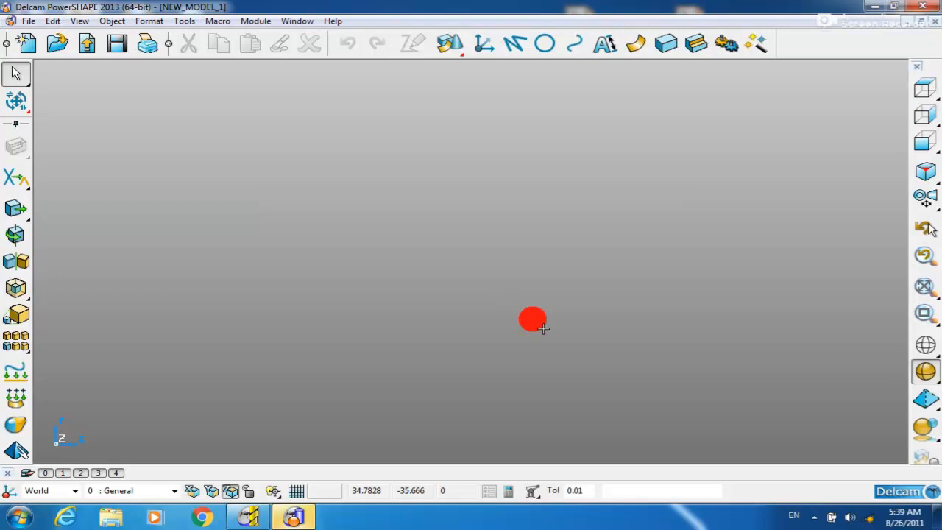
pyautogui.click(815, 518)
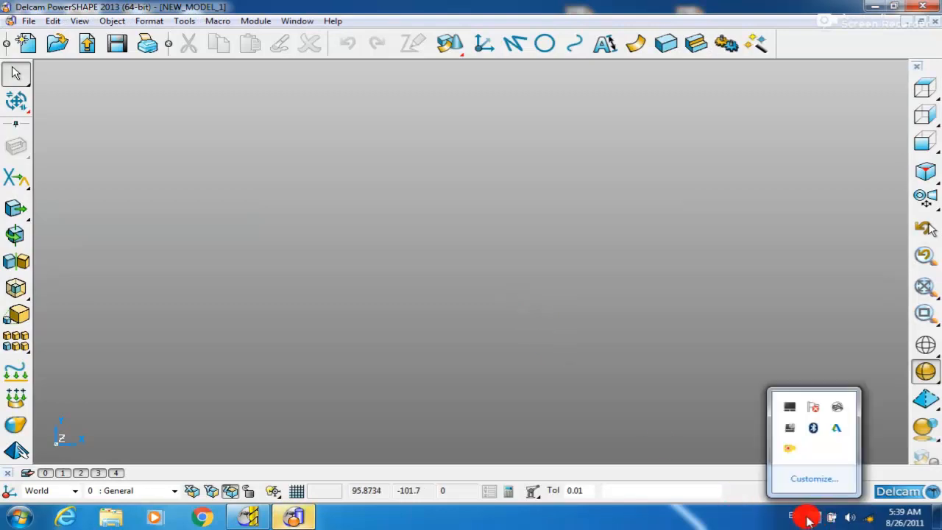
pyautogui.click(808, 518)
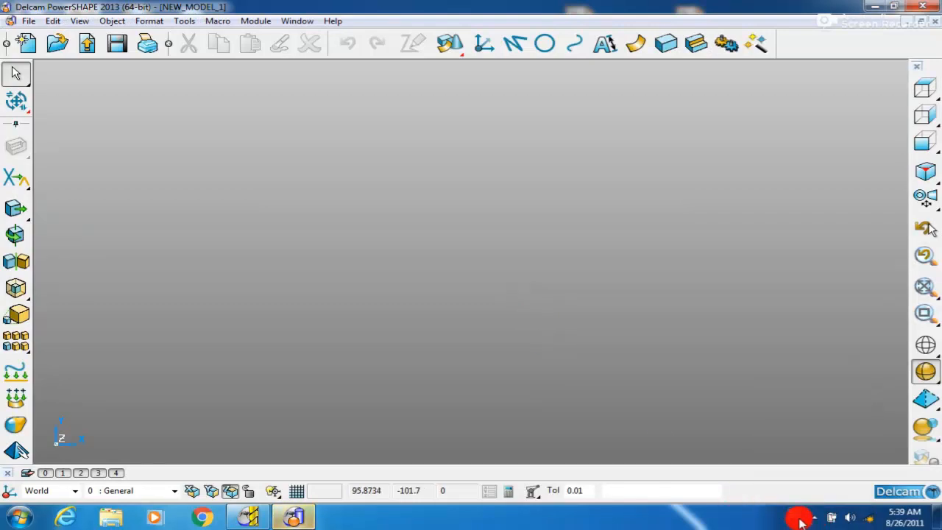
# Import the file 12.dmt from the Desktop into the new PowerSHAPE model
pyautogui.click(27, 22)
pyautogui.click(47, 311)
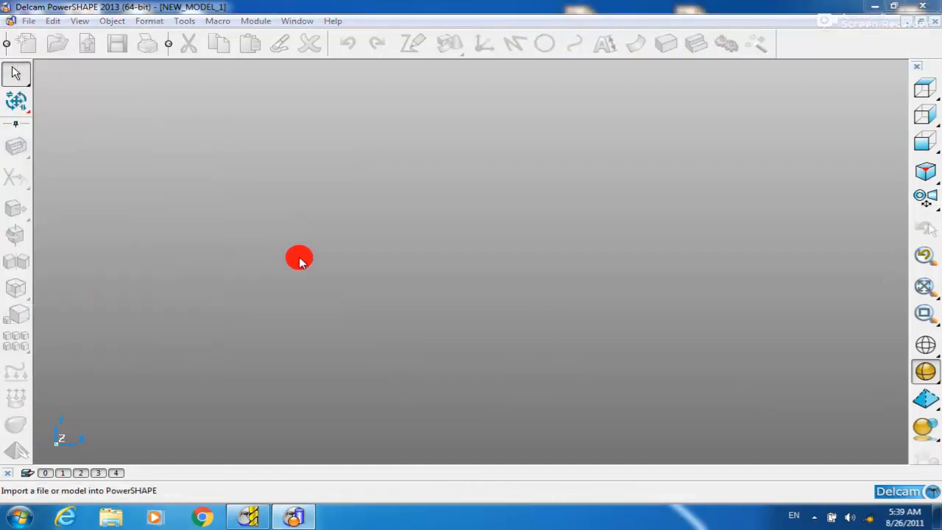
pyautogui.click(305, 214)
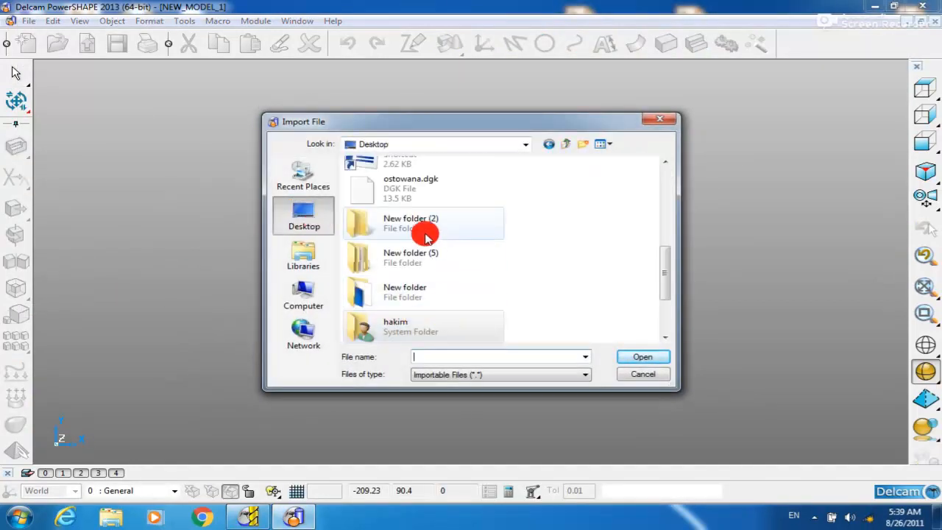
pyautogui.scroll(4, 416, 221)
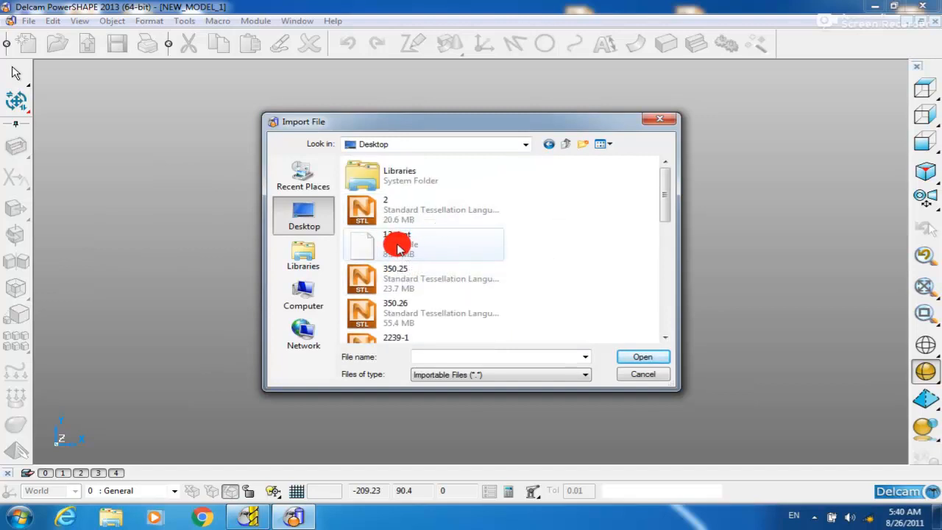
pyautogui.doubleClick(401, 248)
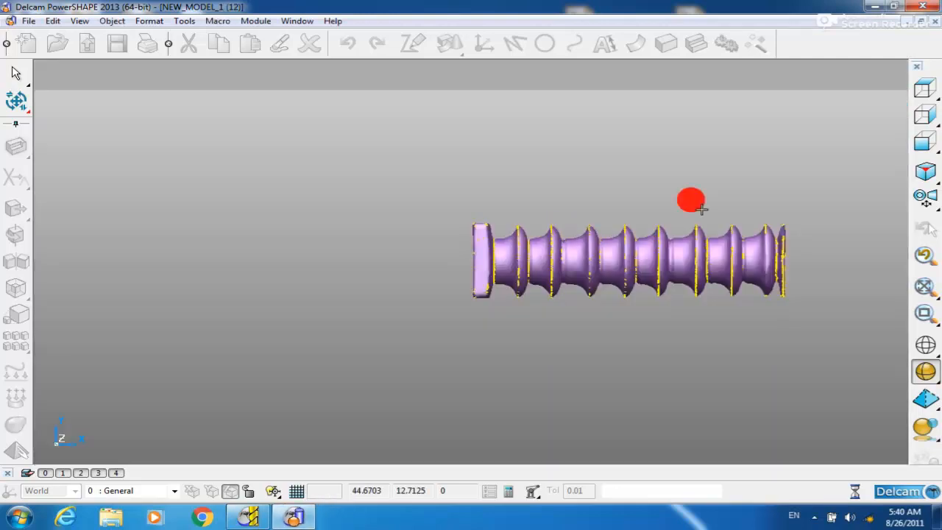
# Place a solid cylinder primitive near the centre of the model's end face, viewed along the X axis
pyautogui.click(922, 127)
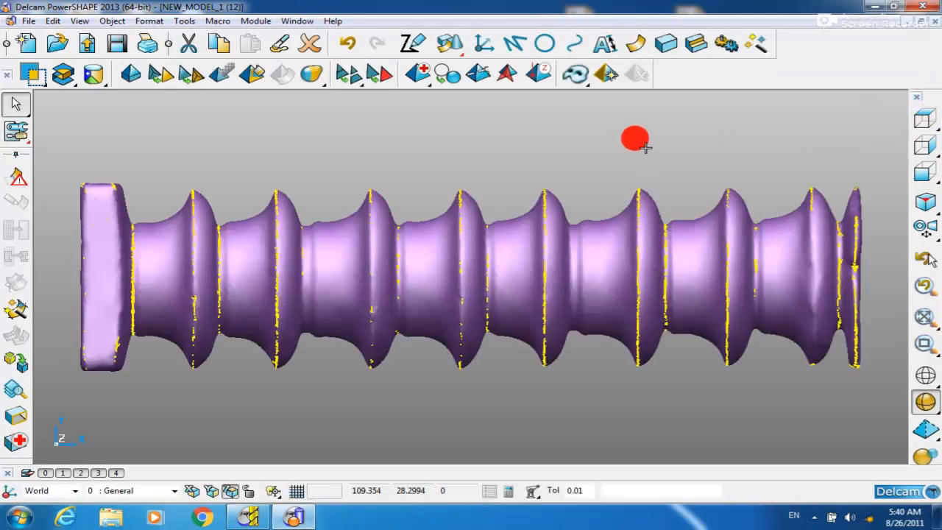
pyautogui.click(925, 147)
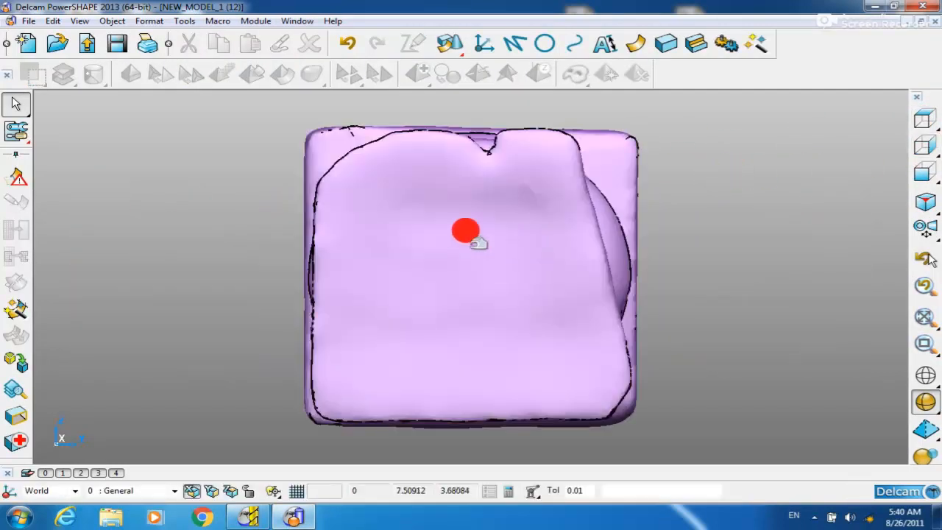
pyautogui.click(434, 233)
pyautogui.press('Escape')
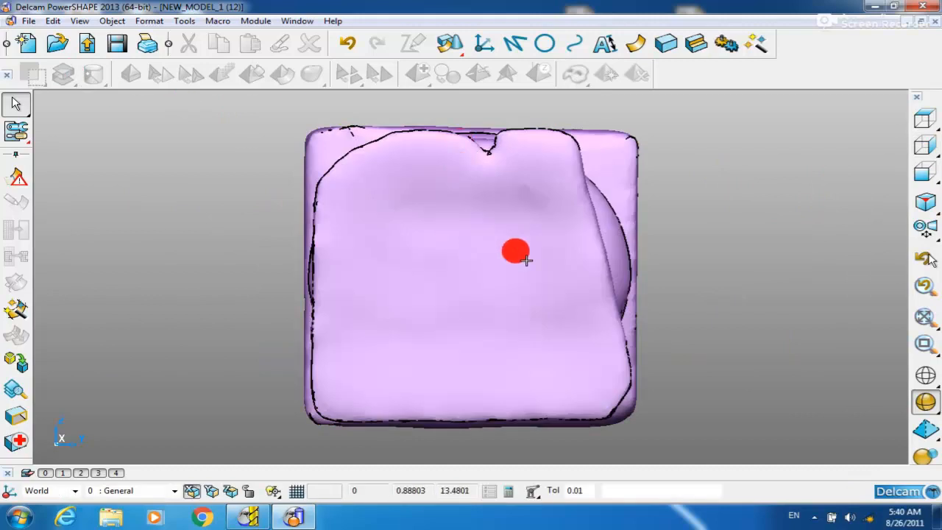
pyautogui.moveTo(919, 105)
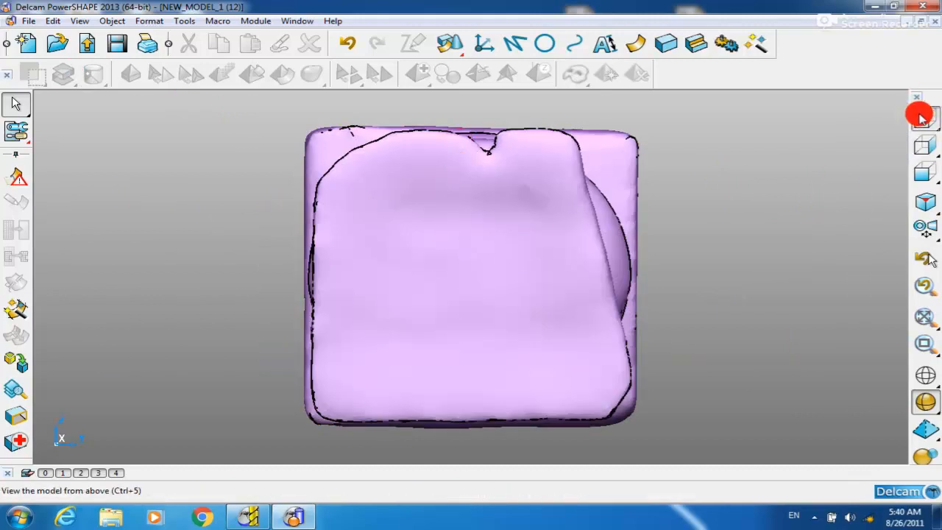
pyautogui.click(926, 145)
pyautogui.click(924, 146)
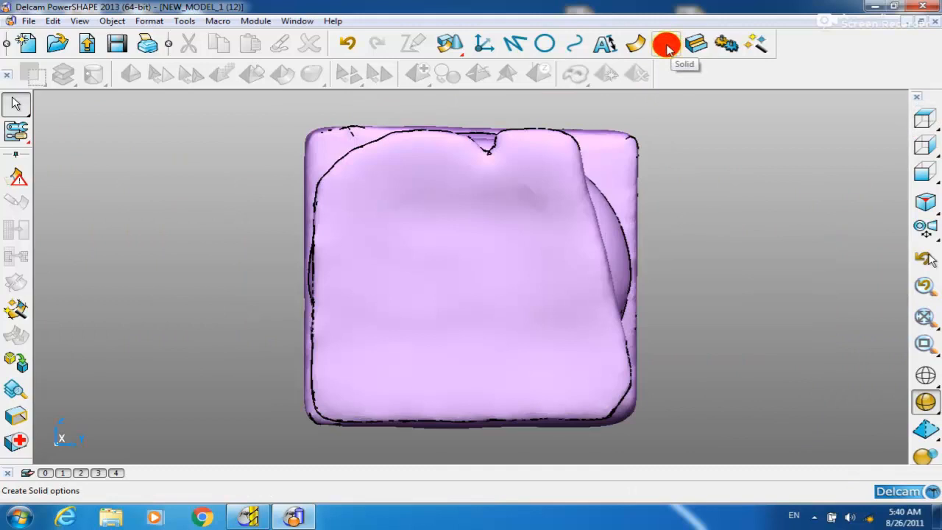
pyautogui.click(668, 46)
pyautogui.click(17, 189)
pyautogui.moveTo(16, 190)
pyautogui.click(87, 189)
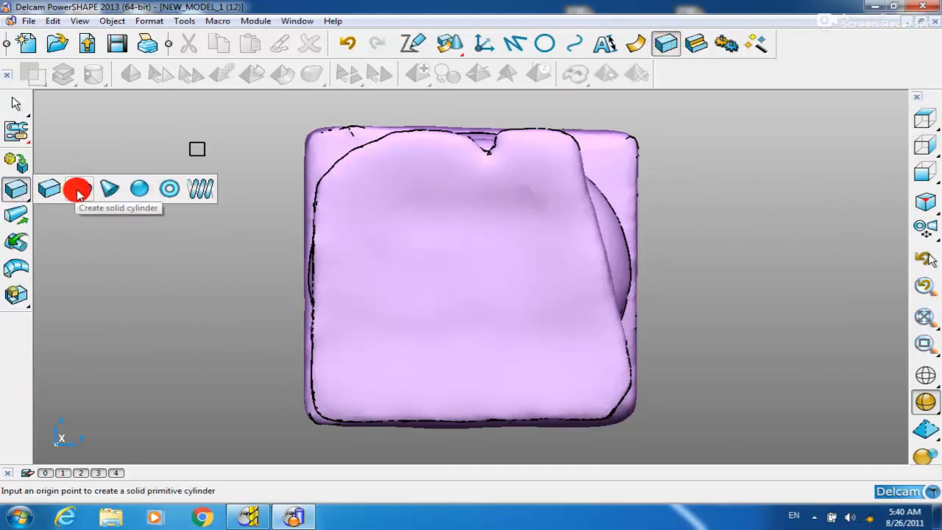
pyautogui.click(80, 190)
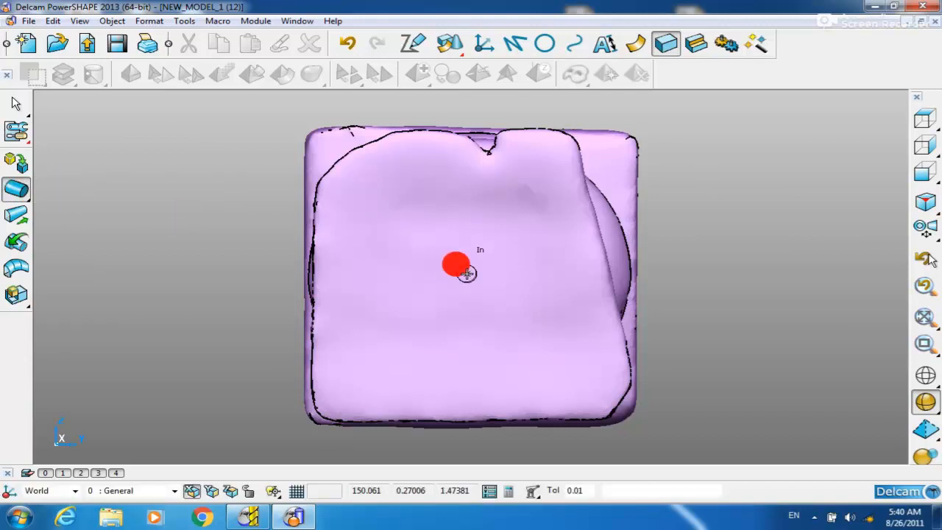
pyautogui.click(467, 273)
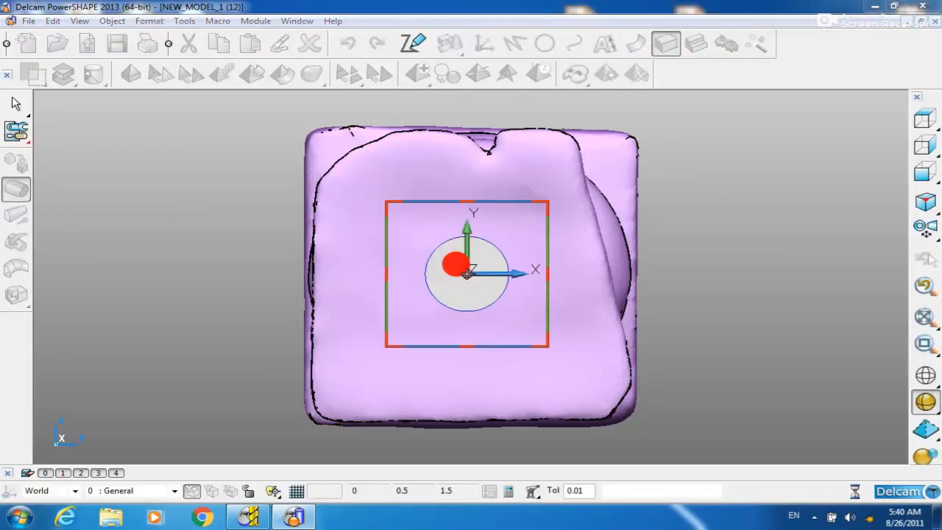
# Set the cylinder's radius to 16
pyautogui.moveTo(654, 252); pyautogui.dragTo(690, 191)
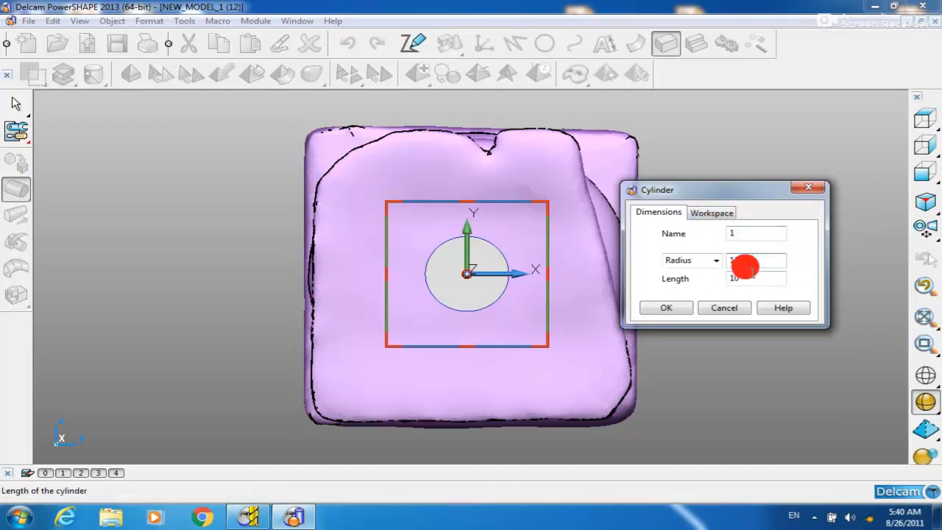
pyautogui.write('12')
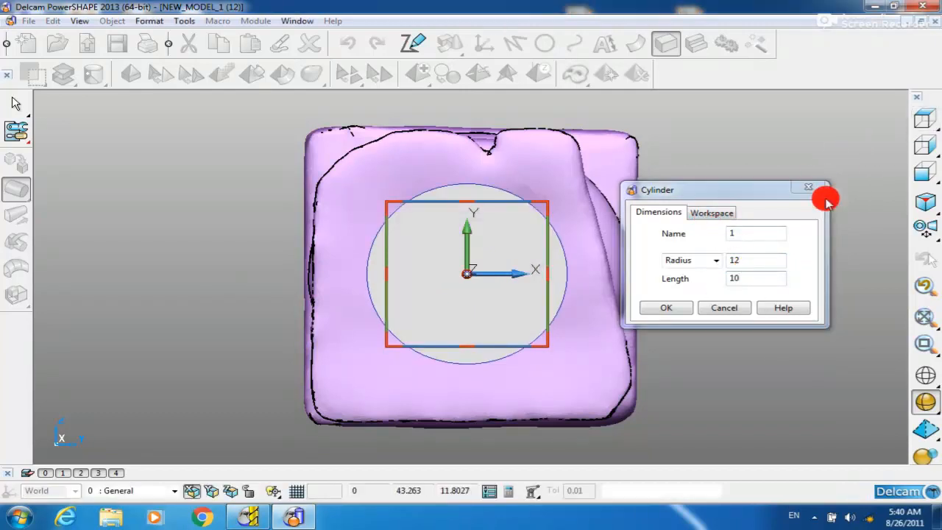
pyautogui.doubleClick(749, 260)
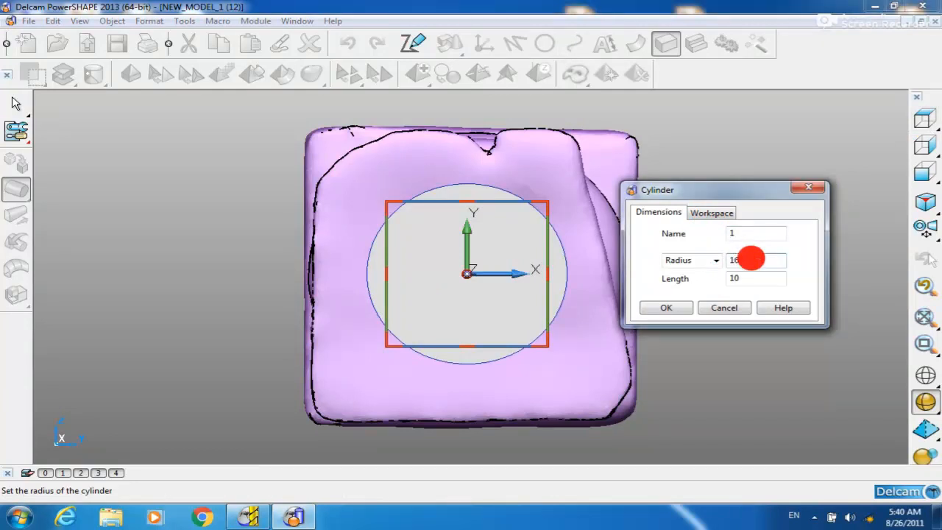
pyautogui.click(754, 278)
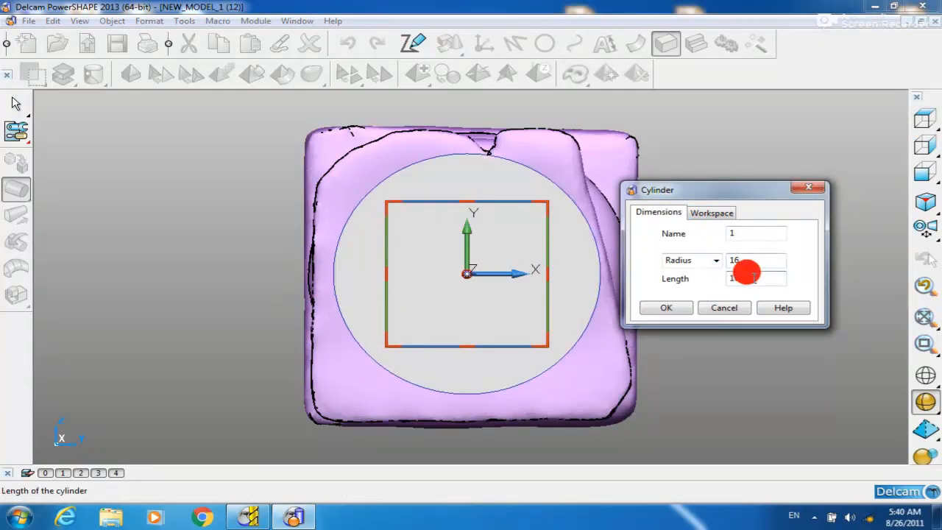
# Centre the cylinder on the model's axis by setting its workspace origin to Y 0 and Z 0
pyautogui.click(711, 212)
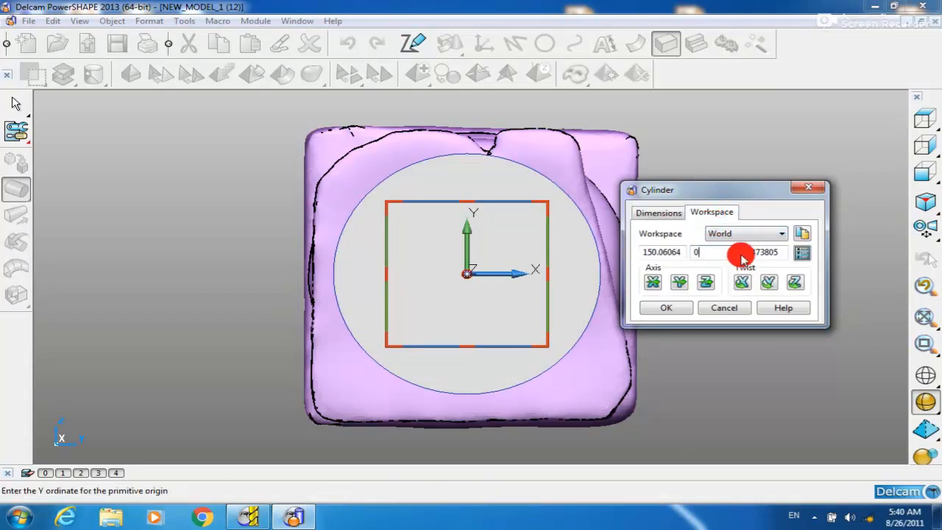
pyautogui.press('Tab')
pyautogui.write('0')
pyautogui.click(718, 255)
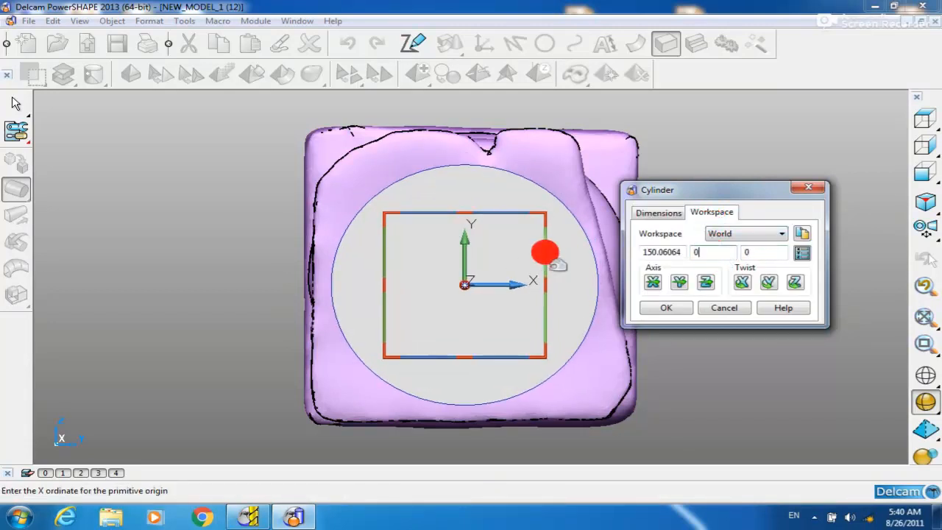
# Set the length of the cylinder at the model's end to 8, checking it from above
pyautogui.click(648, 214)
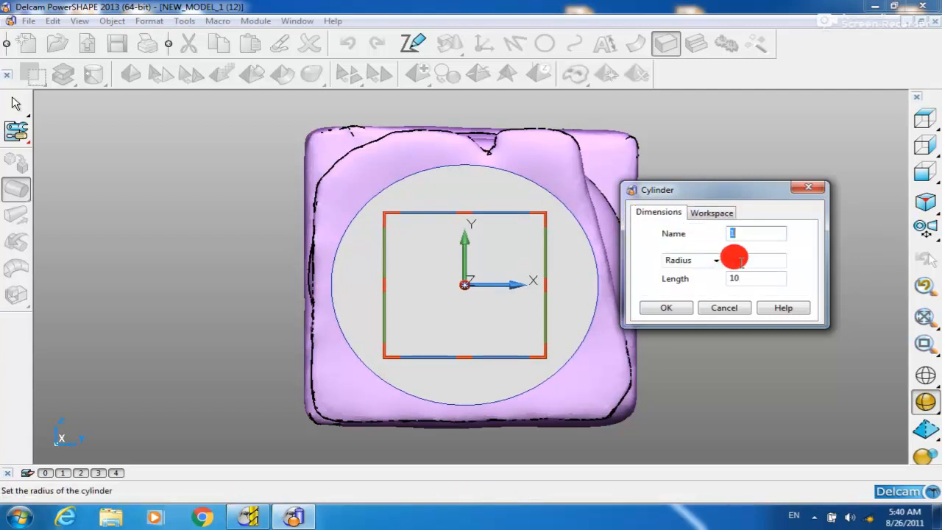
pyautogui.click(921, 122)
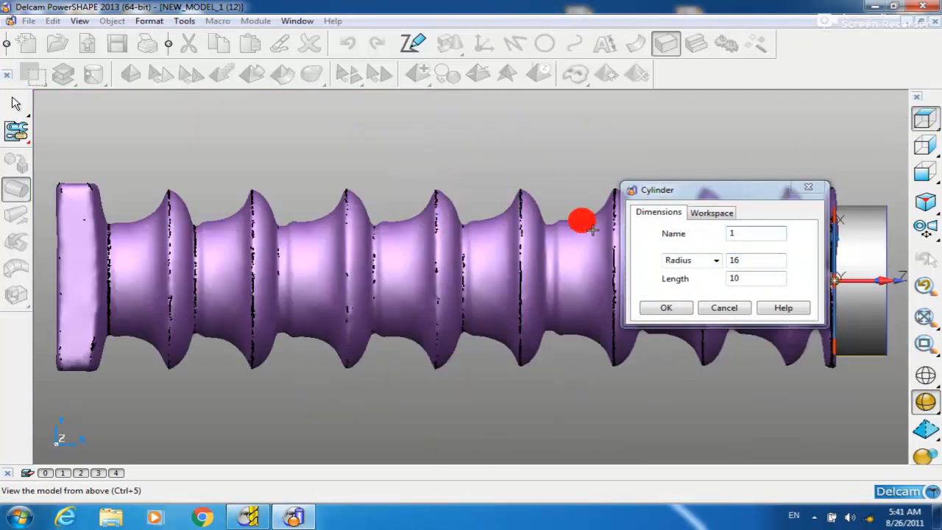
pyautogui.moveTo(684, 191); pyautogui.dragTo(473, 168)
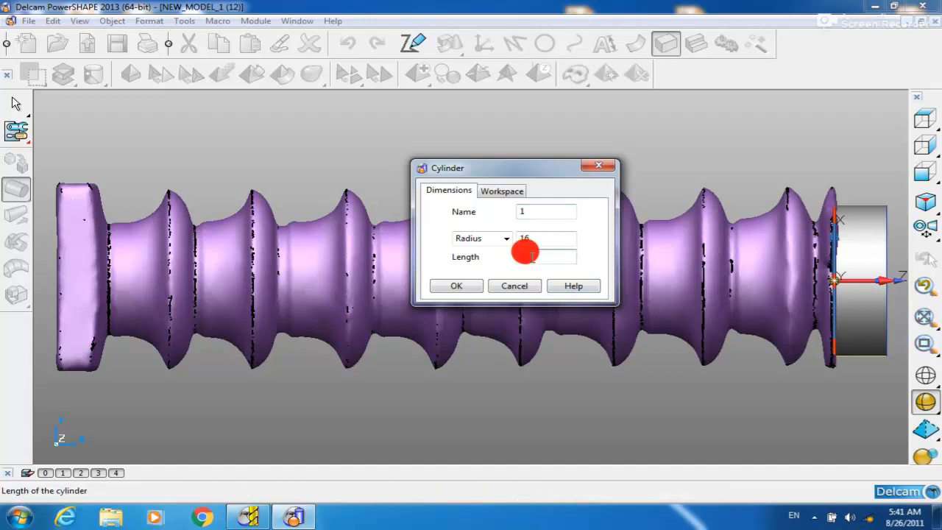
pyautogui.write('12')
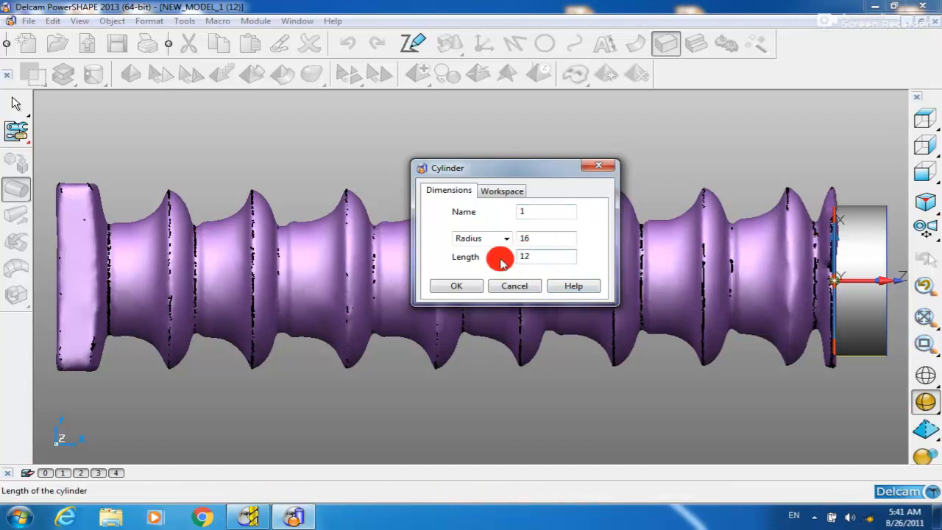
pyautogui.click(535, 238)
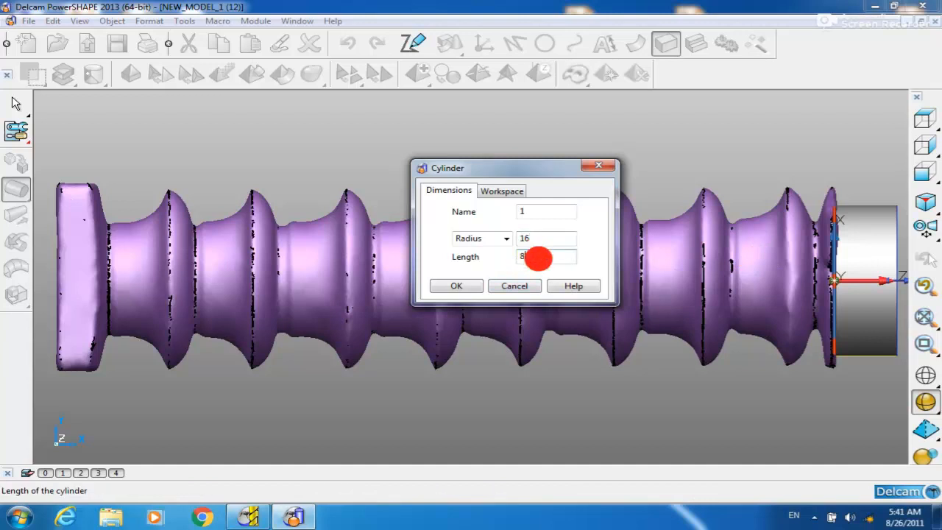
pyautogui.click(530, 237)
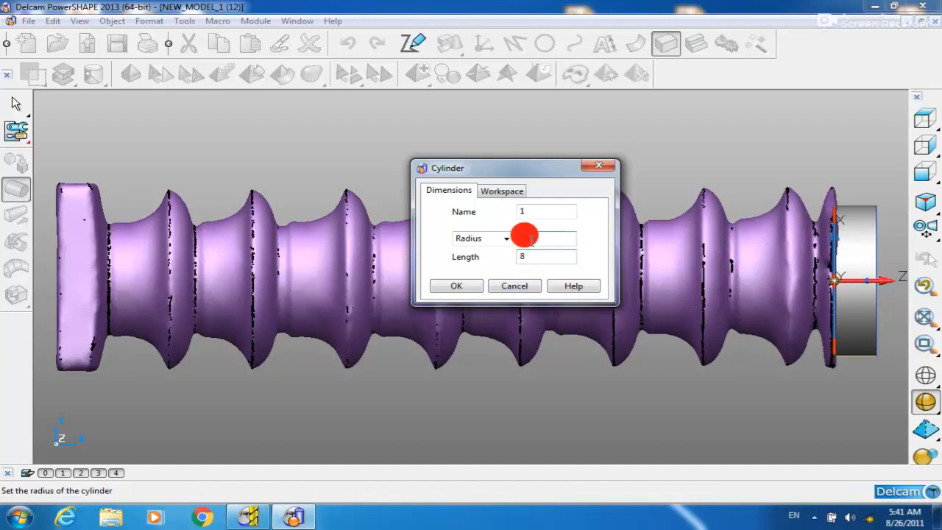
# Set the cylinder's workspace origin to X 148 and accept the cylinder
pyautogui.click(492, 193)
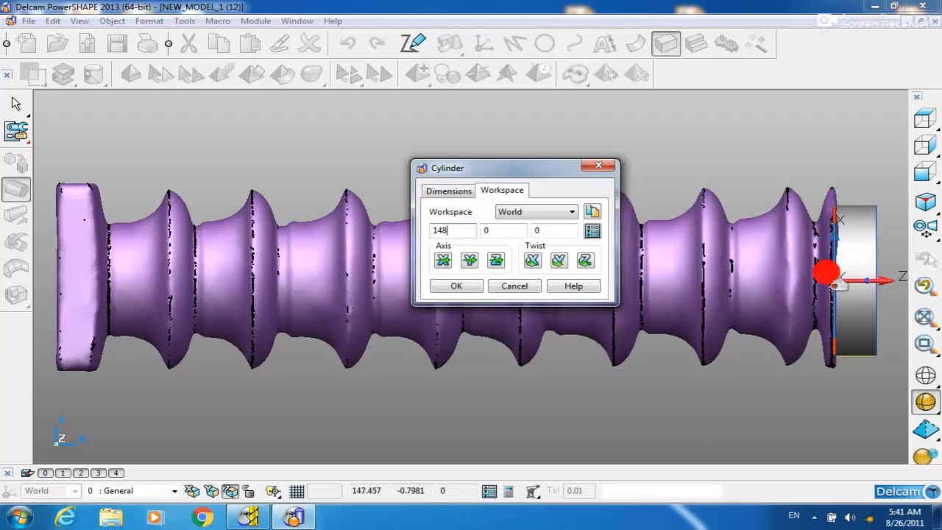
pyautogui.click(501, 230)
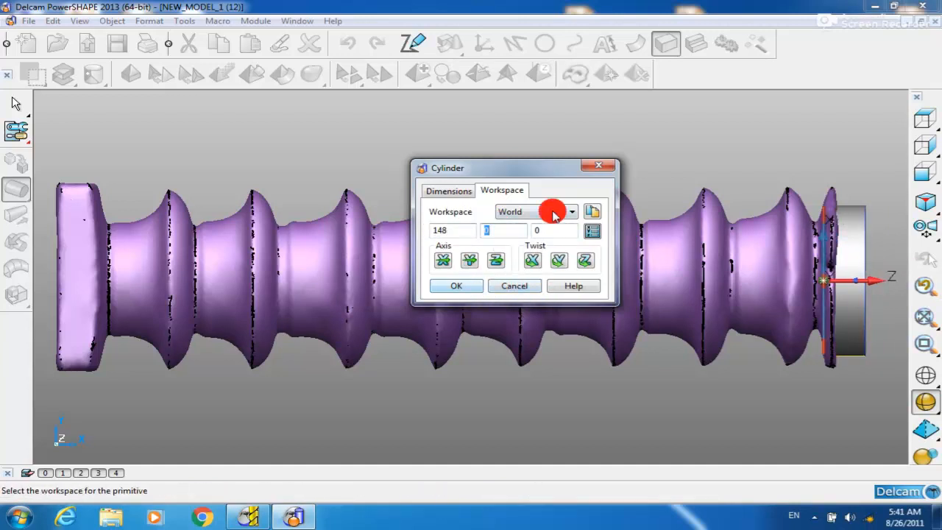
pyautogui.click(462, 285)
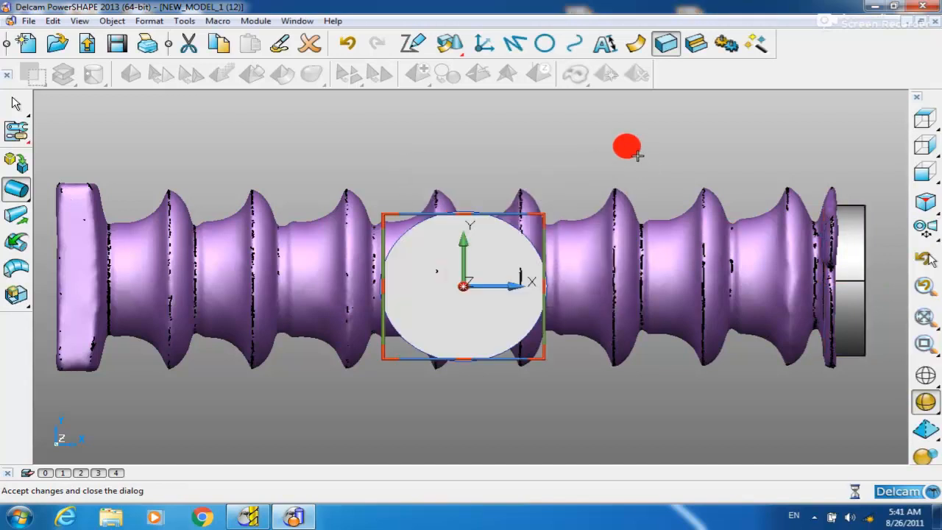
# Leave the cylinder command and delete the stray cylinder in the middle of the model
pyautogui.rightClick(628, 149)
pyautogui.press('Escape')
pyautogui.click(469, 260)
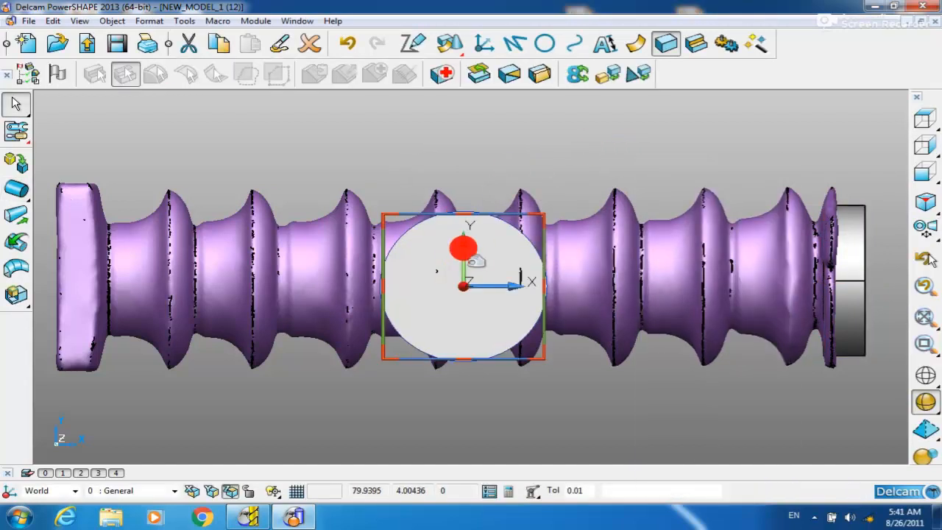
pyautogui.press('Delete')
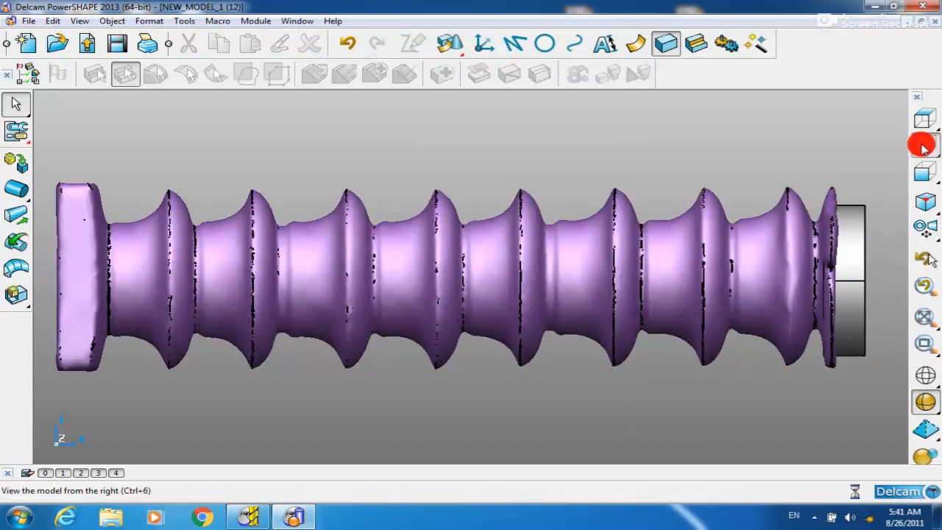
# Place a second solid cylinder on the square flange's end face, viewed along the X axis, with radius 18
pyautogui.click(925, 146)
pyautogui.moveTo(924, 148); pyautogui.dragTo(898, 142)
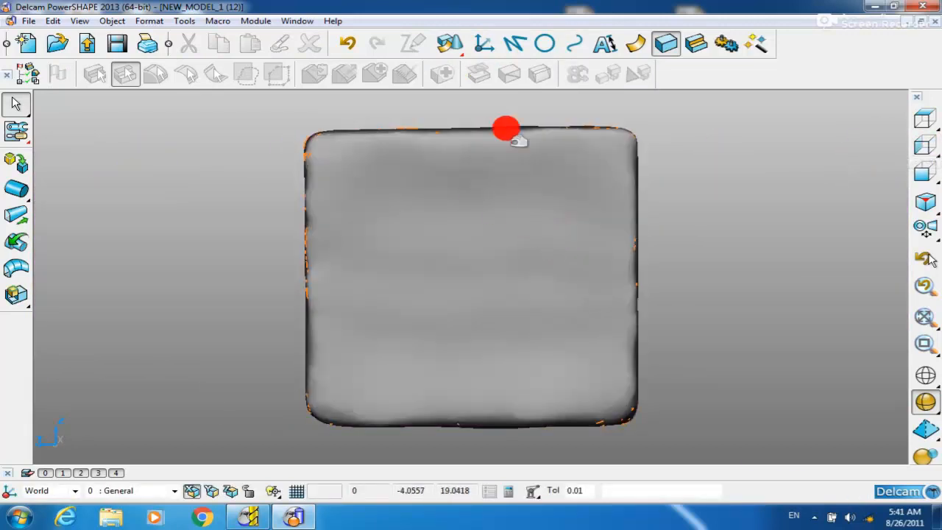
pyautogui.click(16, 188)
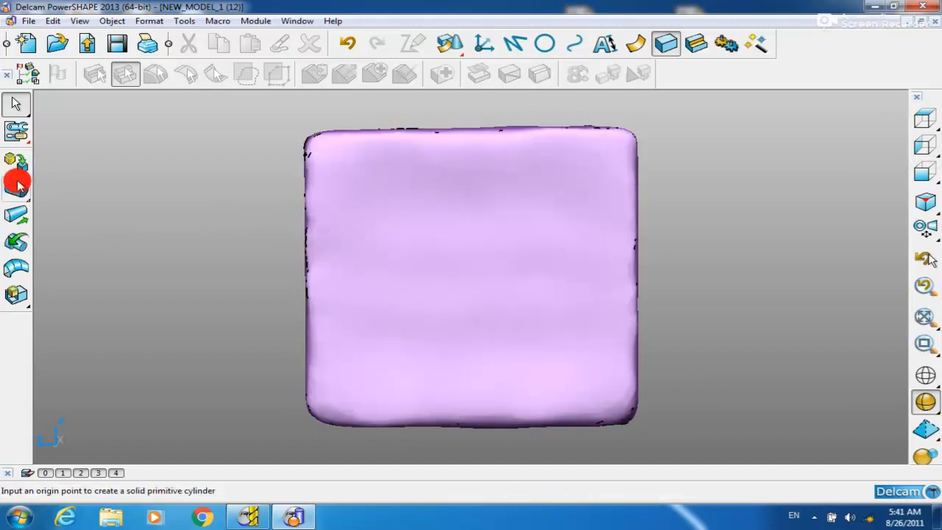
pyautogui.click(472, 254)
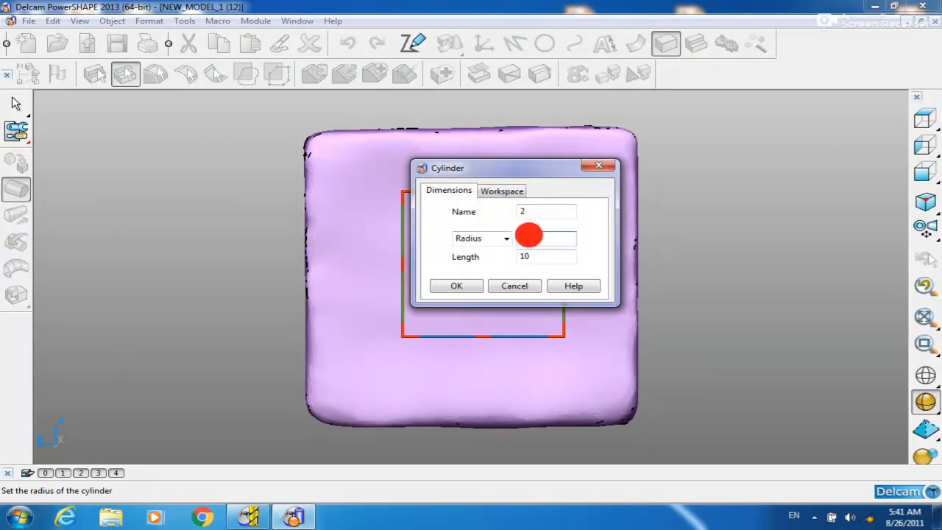
pyautogui.write('18')
pyautogui.click(527, 255)
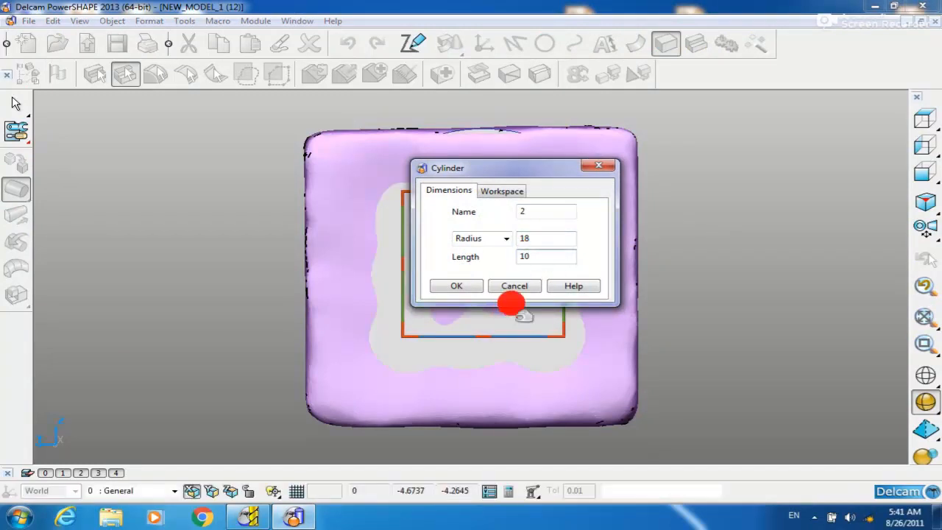
# Centre the second cylinder on the model's axis by setting its workspace origin to Y 0 and Z 0
pyautogui.click(513, 192)
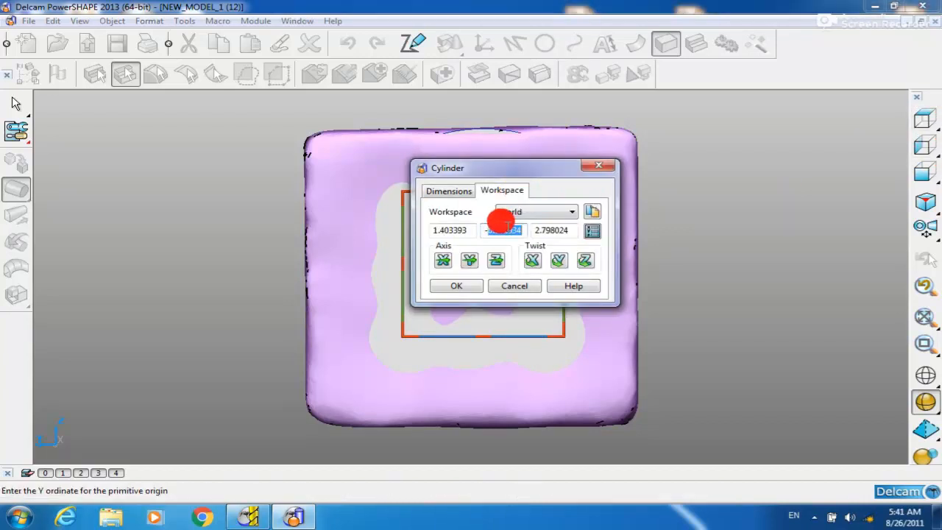
pyautogui.click(554, 230)
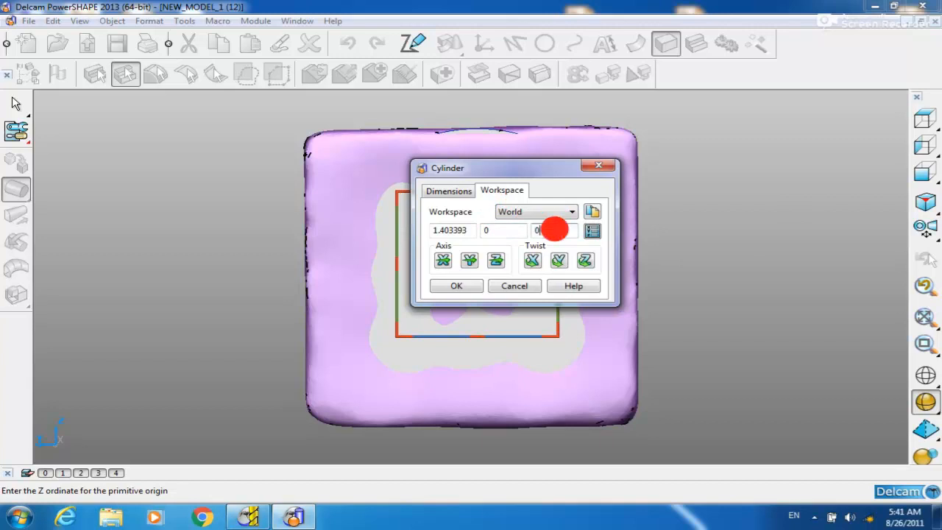
pyautogui.click(460, 230)
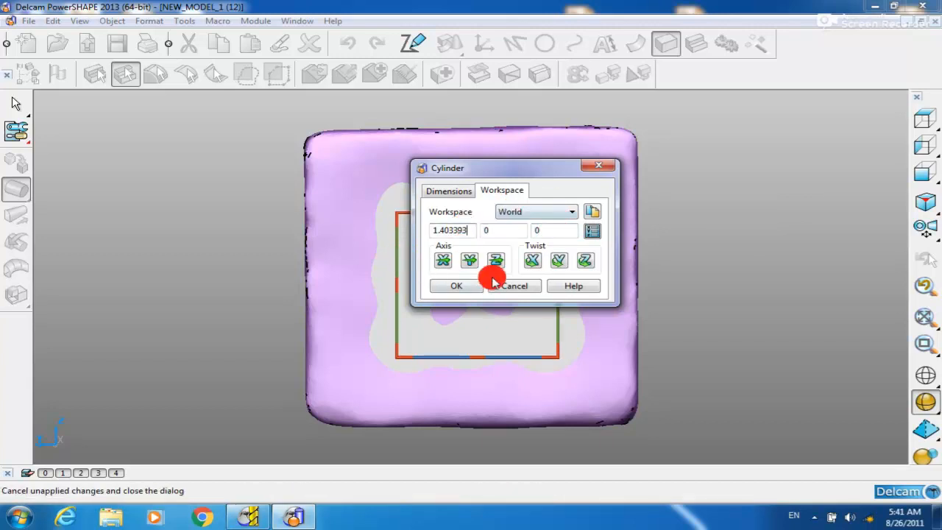
# Set the second cylinder's length to 8, checking it against the flange from above
pyautogui.moveTo(488, 171); pyautogui.dragTo(92, 163)
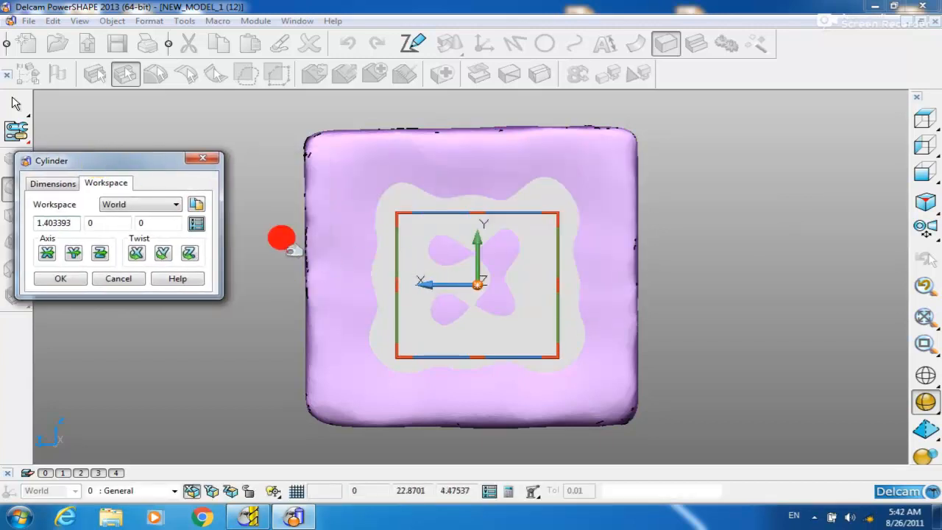
pyautogui.click(930, 120)
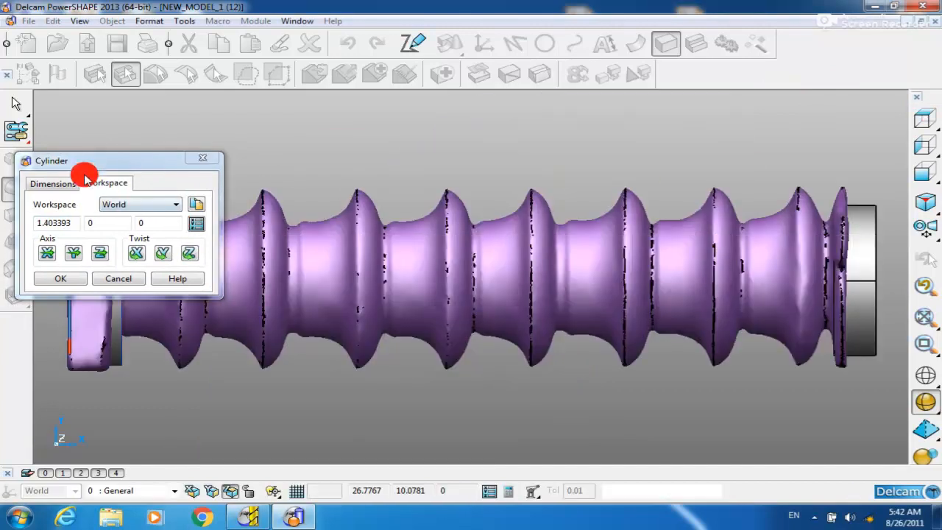
pyautogui.moveTo(88, 161); pyautogui.dragTo(614, 108)
pyautogui.click(601, 130)
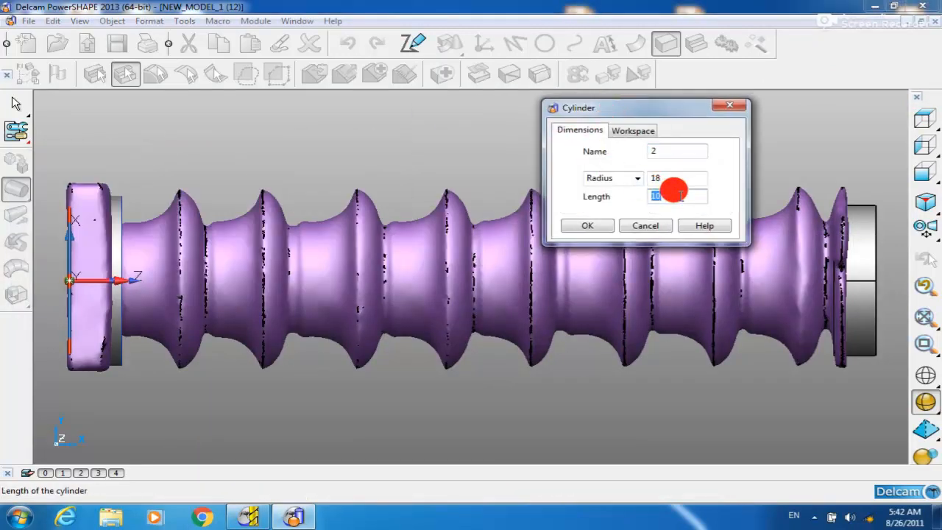
# Move the second cylinder's workspace origin to X -6 and accept the cylinder
pyautogui.click(616, 131)
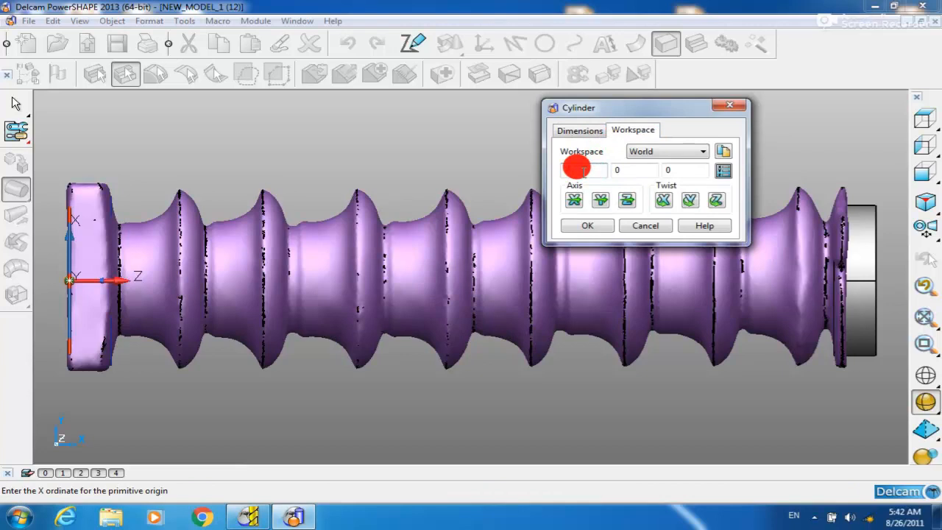
pyautogui.write('-6')
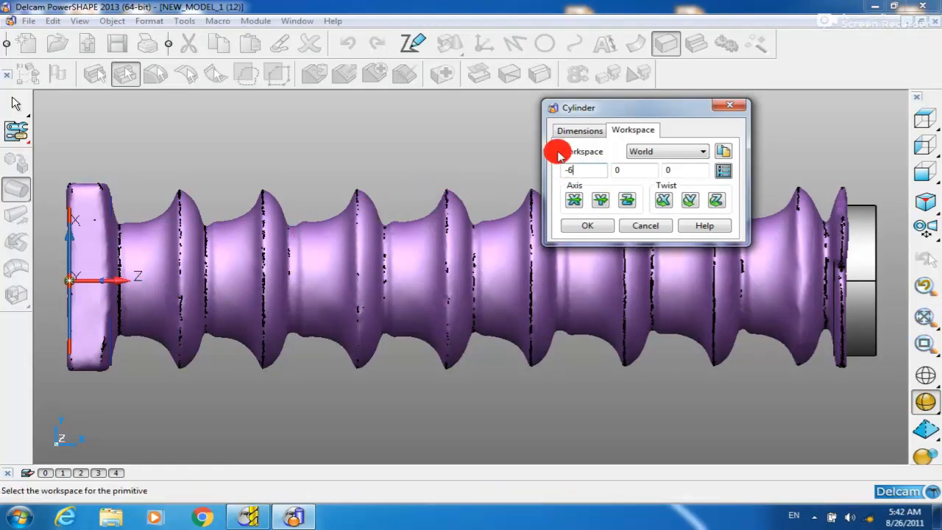
pyautogui.click(582, 132)
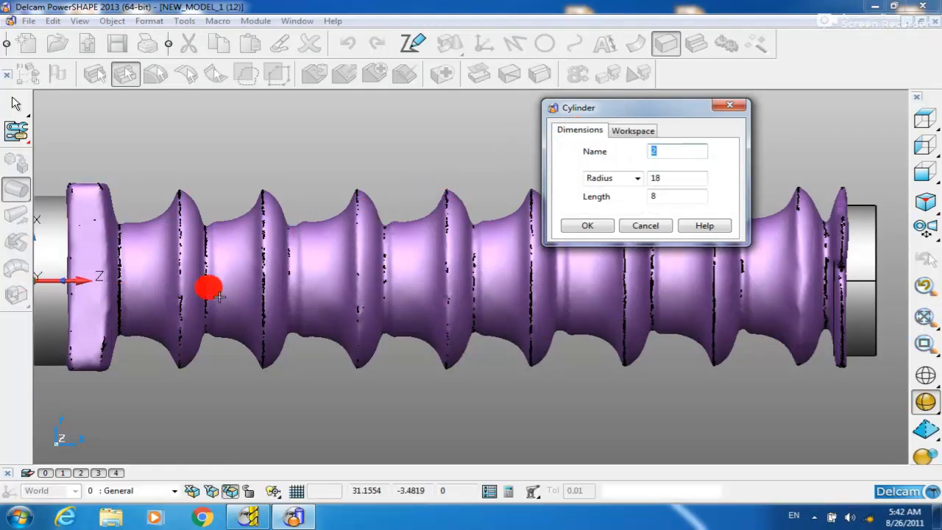
pyautogui.click(565, 232)
pyautogui.rightClick(404, 141)
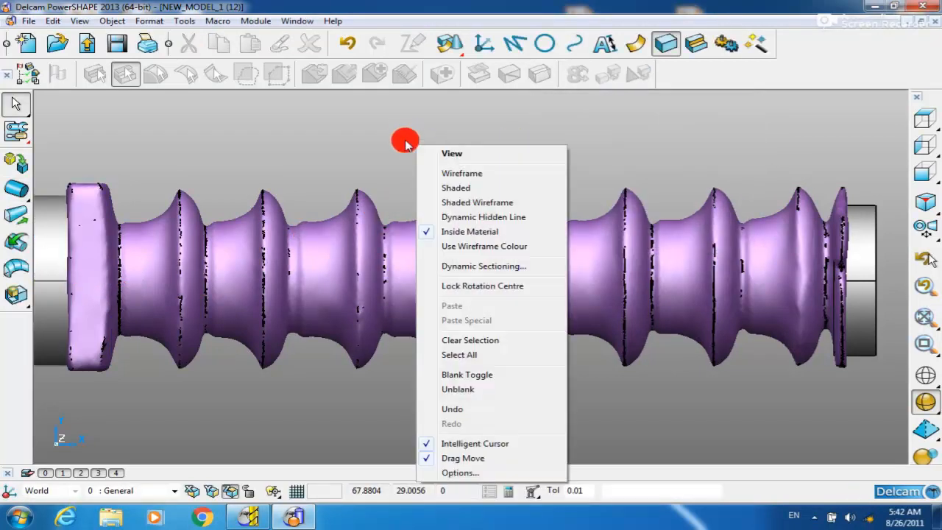
pyautogui.click(398, 135)
# Delete the imported mesh so that only the two end cylinders are left in the model
pyautogui.click(916, 120)
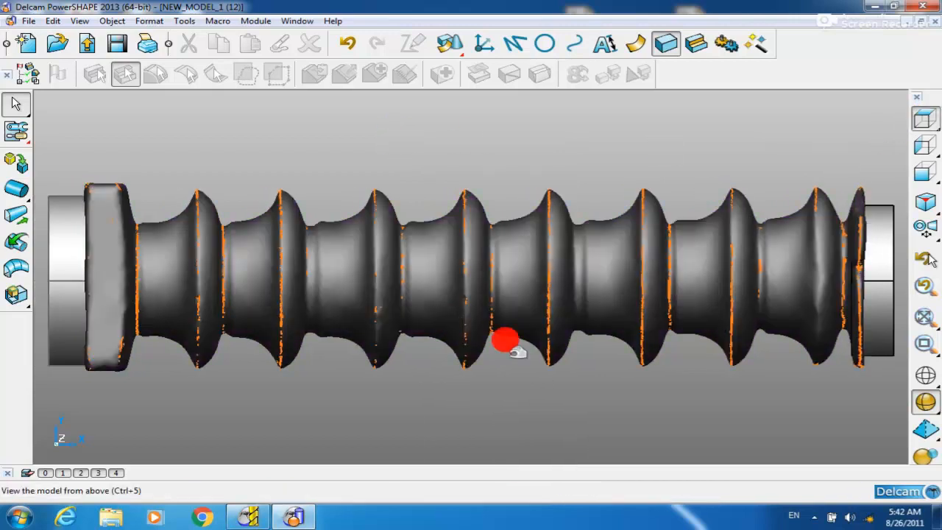
pyautogui.click(508, 269)
pyautogui.rightClick(510, 274)
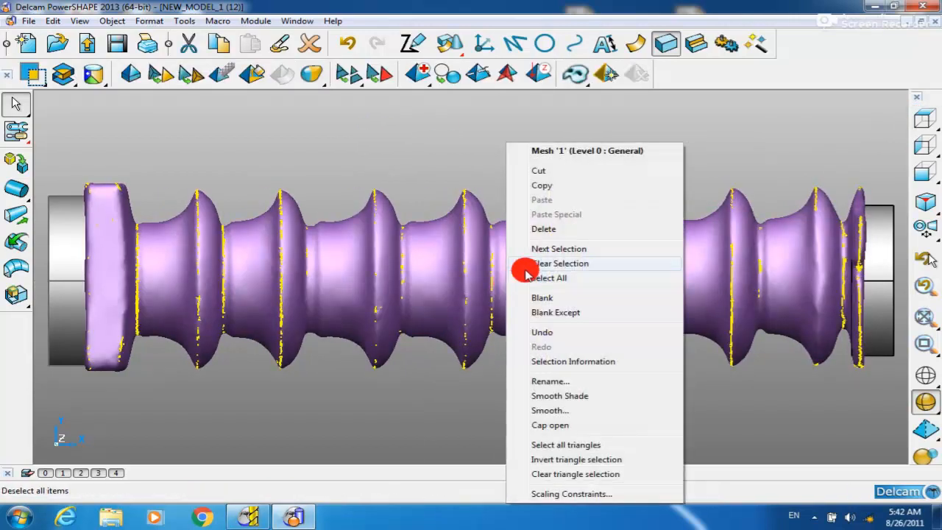
pyautogui.click(552, 223)
pyautogui.scroll(-3, 616, 244)
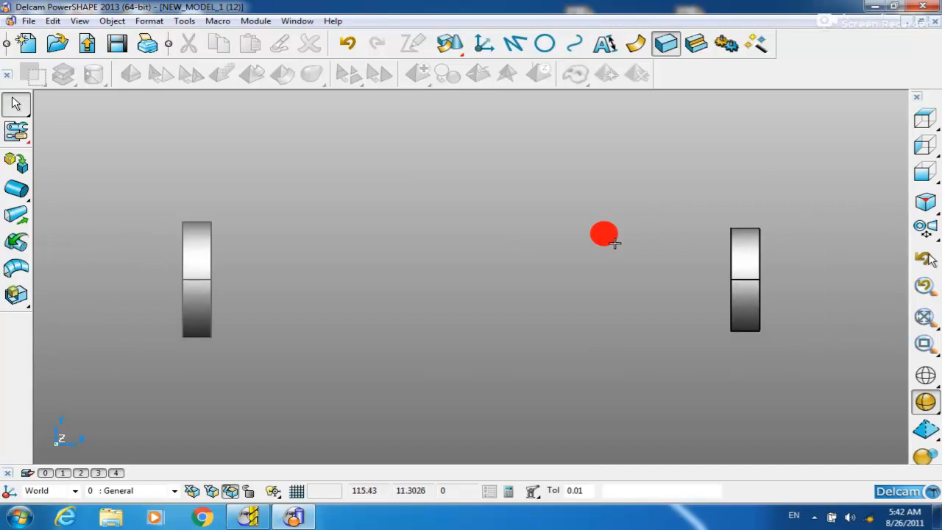
# Select both end cylinders and start exporting them with Delcam as the target system
pyautogui.hotkey('ctrl', 'a')
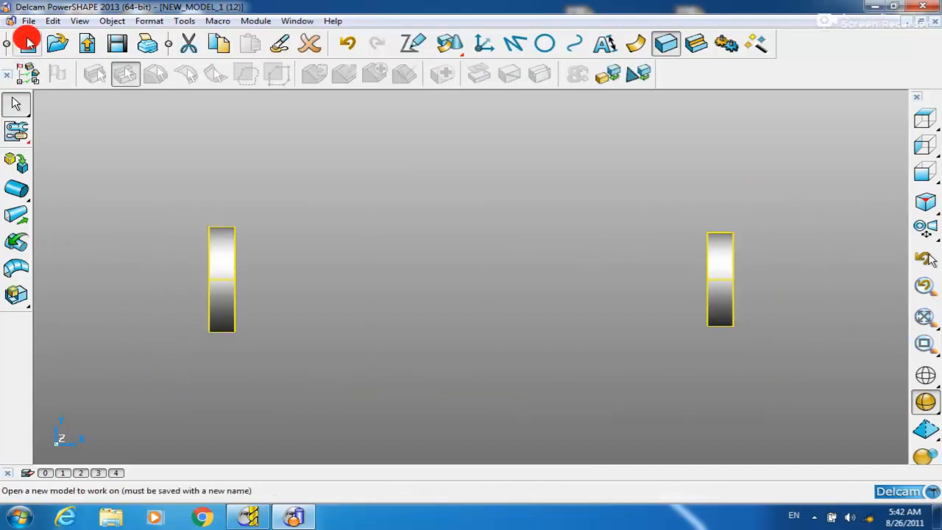
pyautogui.click(22, 22)
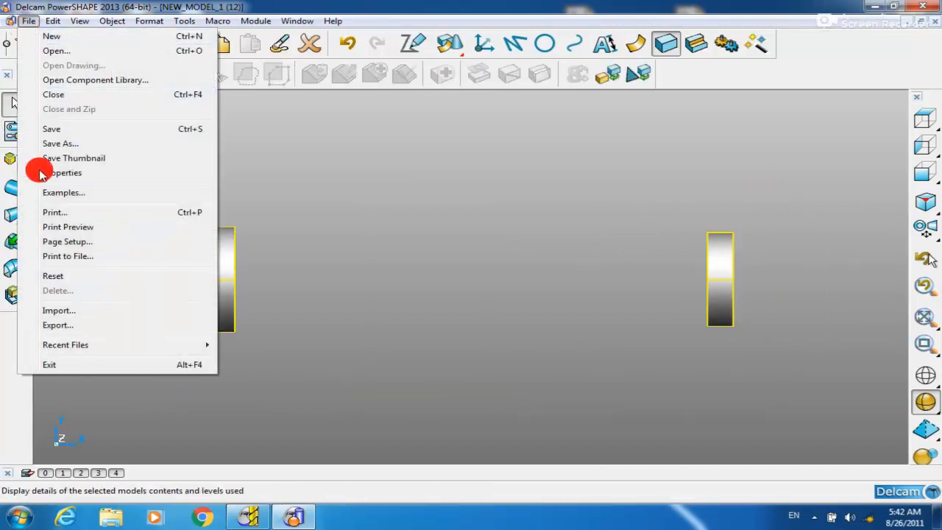
pyautogui.click(62, 327)
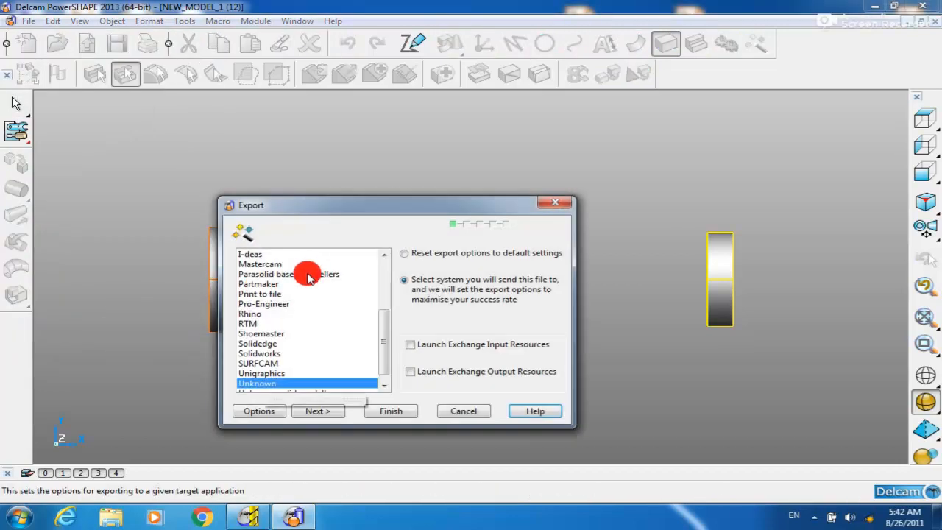
pyautogui.middleClick(317, 311)
pyautogui.click(396, 328)
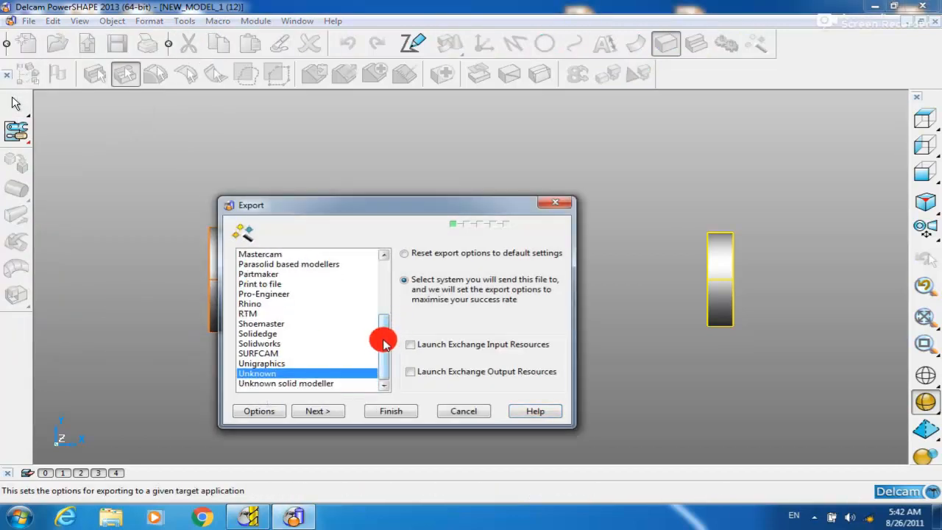
pyautogui.moveTo(384, 344); pyautogui.dragTo(393, 280)
pyautogui.click(250, 324)
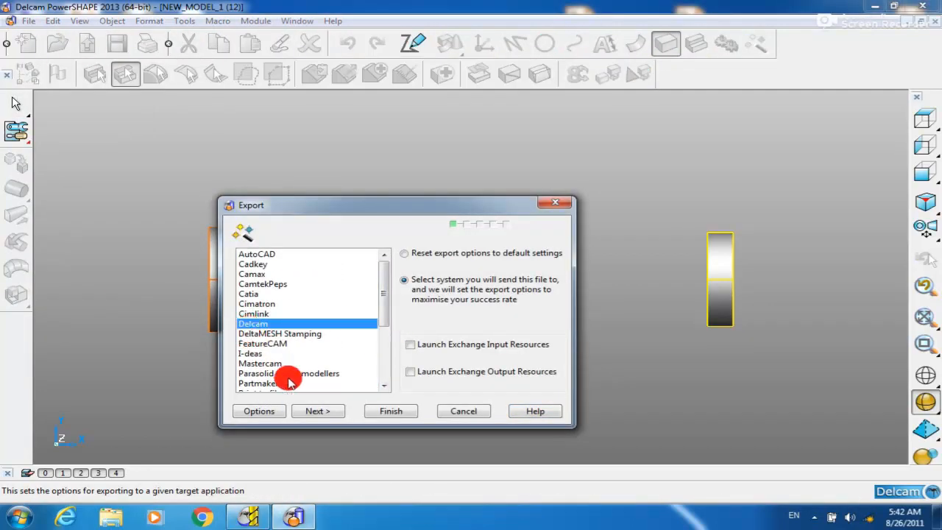
pyautogui.click(313, 410)
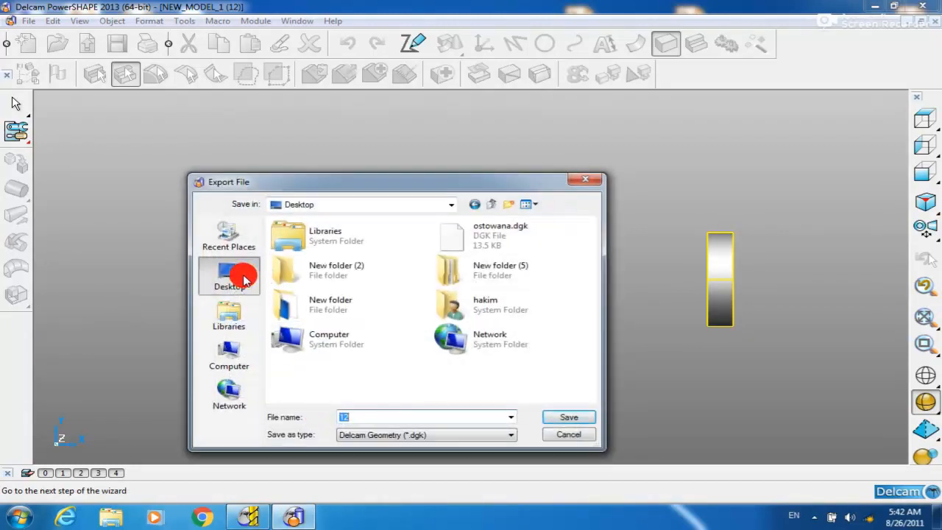
# Save the export on the Desktop as the Delcam Geometry file "ostowana 1"
pyautogui.press('BackSpace')
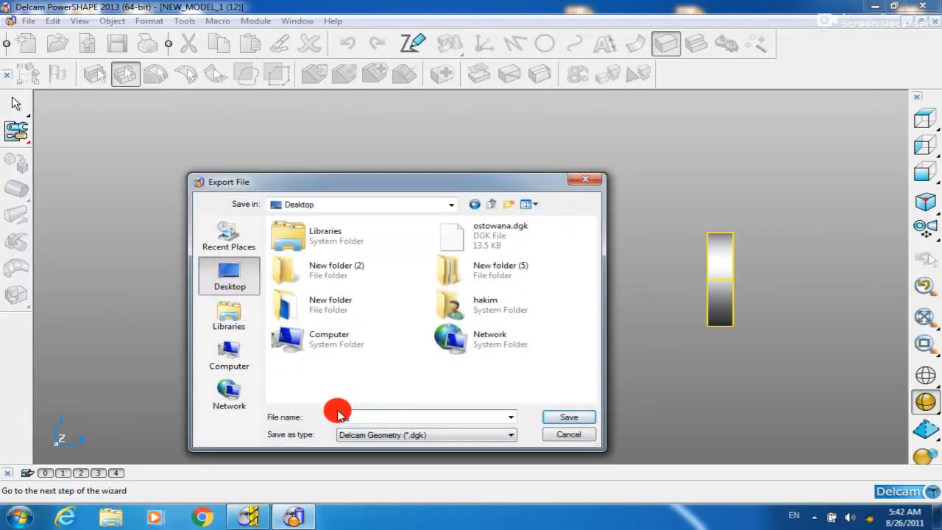
pyautogui.click(340, 416)
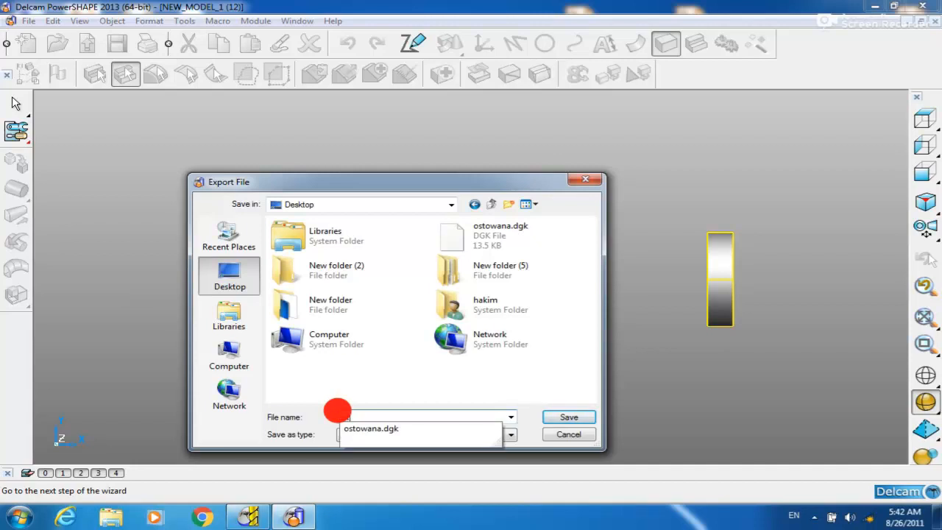
pyautogui.write('ostowana')
pyautogui.press('Return')
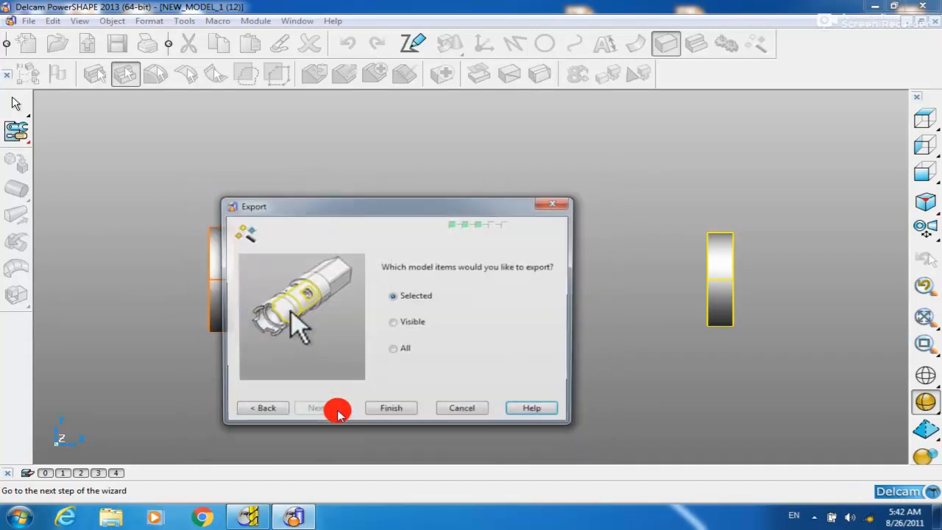
# Switch to PowerMILL and import the model ostowana 1.dgk from the Desktop alongside the screw model
pyautogui.click(248, 516)
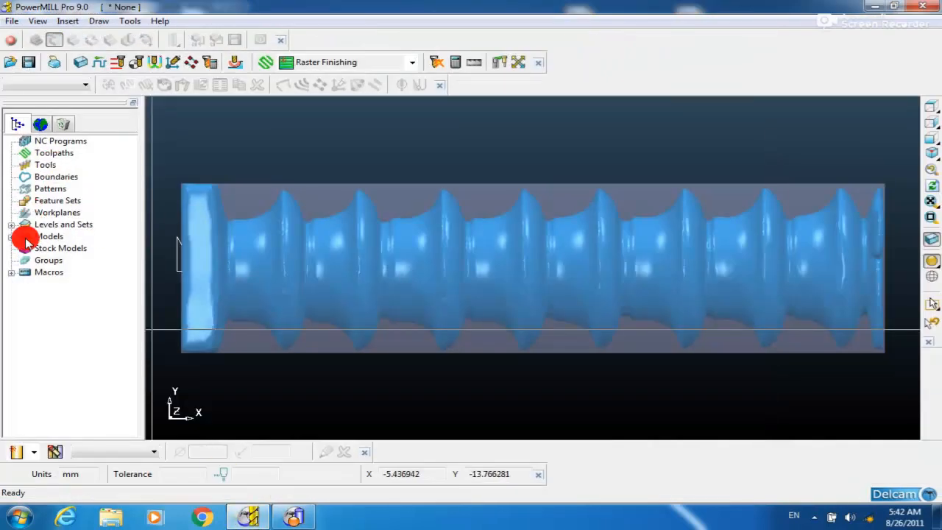
pyautogui.rightClick(24, 240)
pyautogui.click(51, 246)
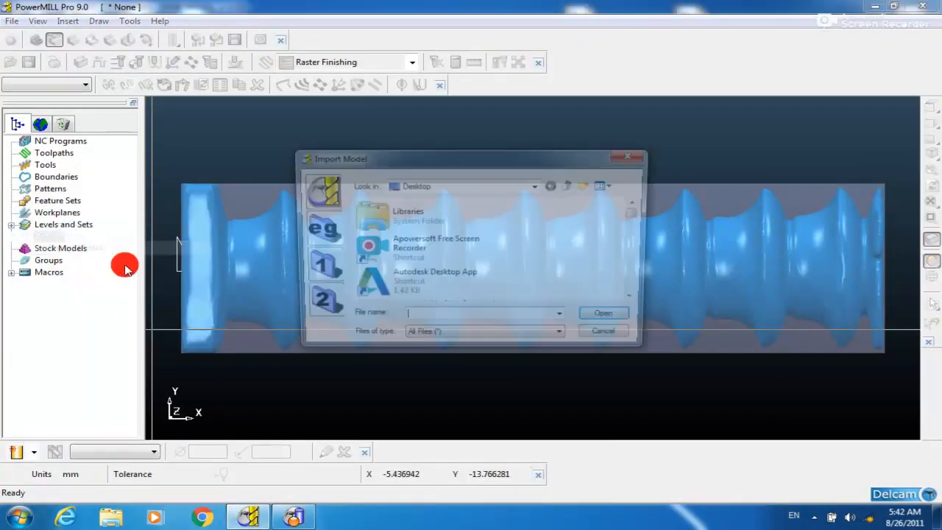
pyautogui.scroll(-3, 423, 272)
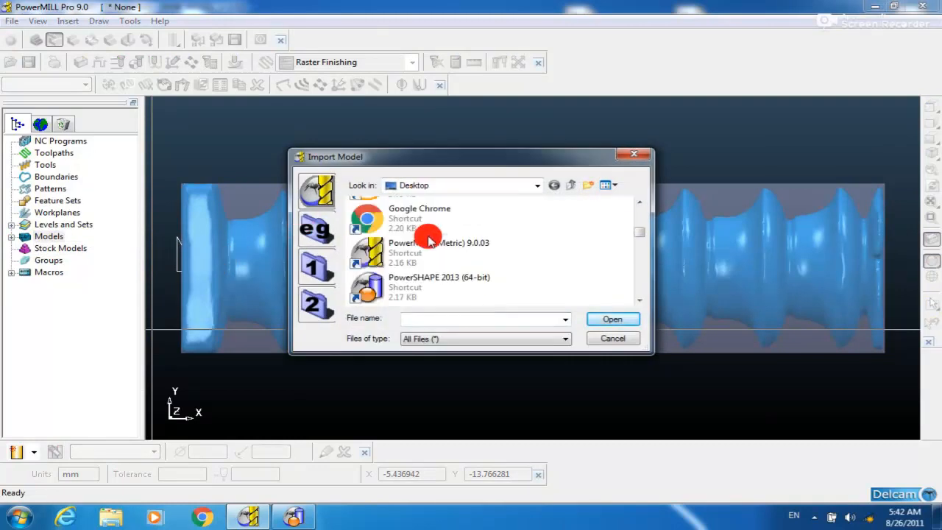
pyautogui.scroll(1, 425, 257)
pyautogui.scroll(1, 426, 258)
pyautogui.scroll(-5, 425, 257)
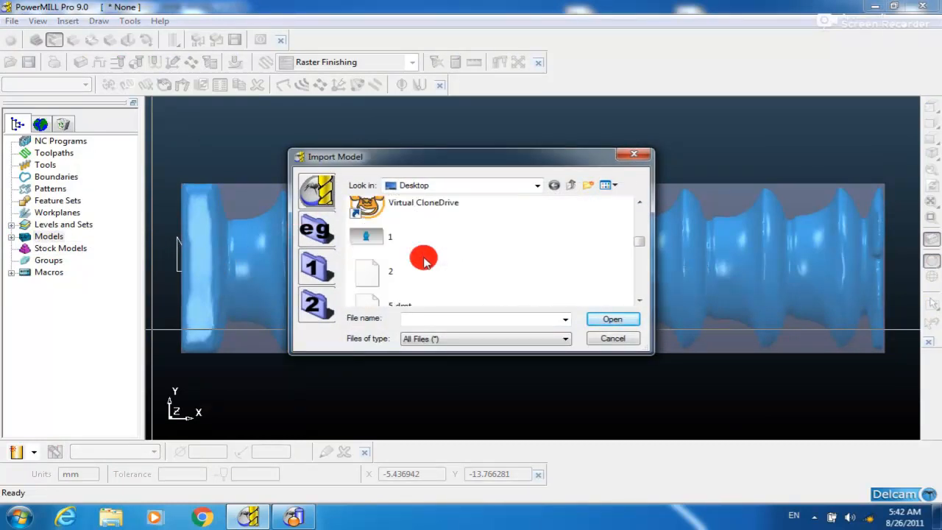
pyautogui.scroll(-5, 425, 257)
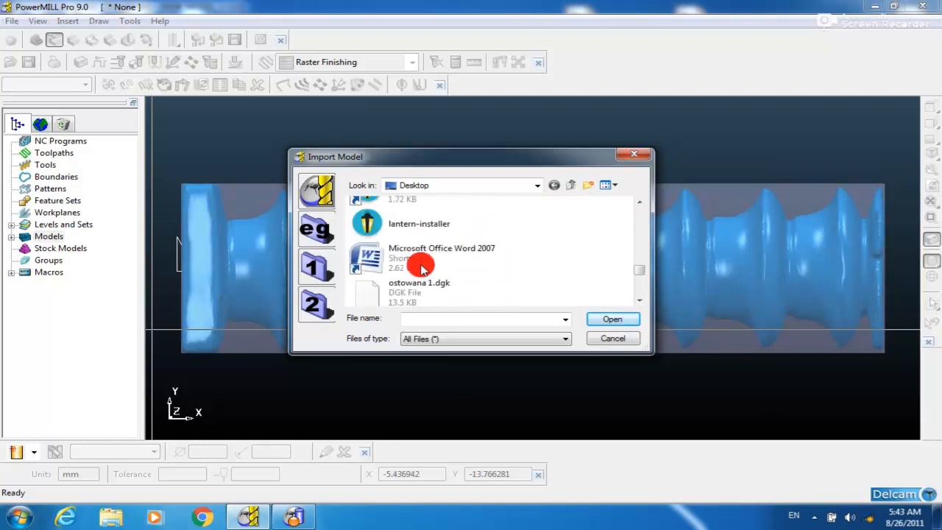
pyautogui.doubleClick(432, 293)
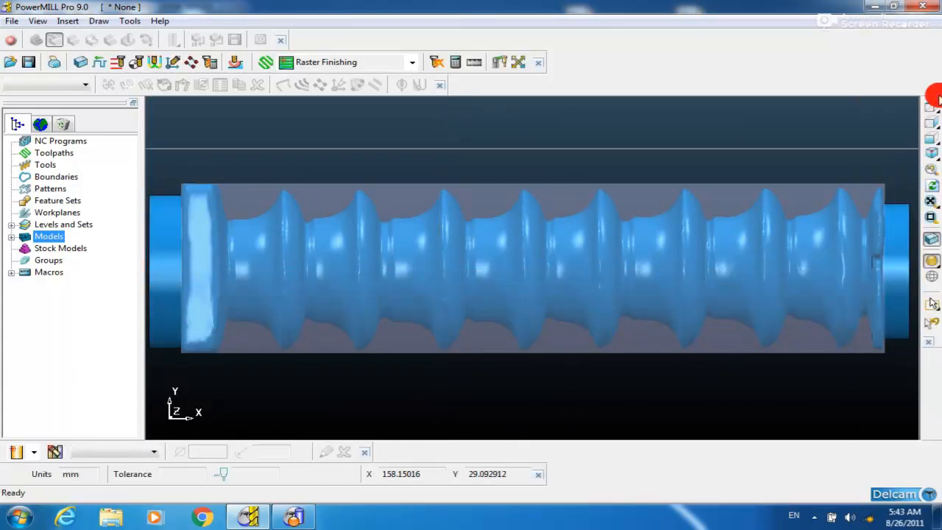
# Calculate a box block around the combined model, set its X length to 156 mm and lock that length
pyautogui.click(931, 106)
pyautogui.click(80, 62)
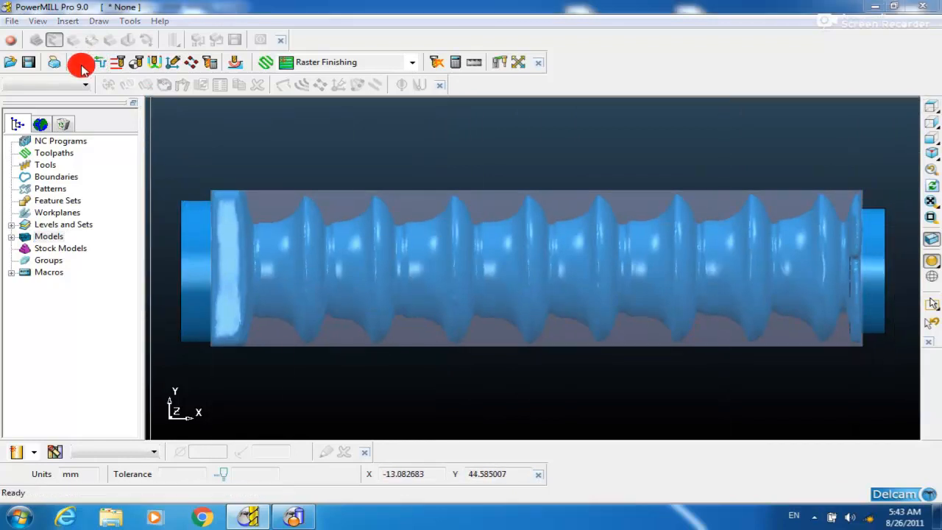
pyautogui.click(493, 388)
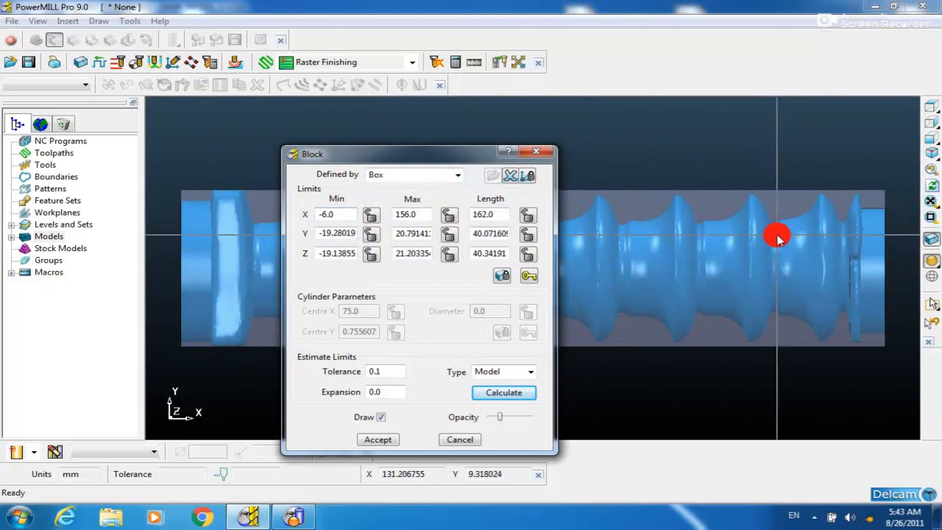
pyautogui.click(488, 214)
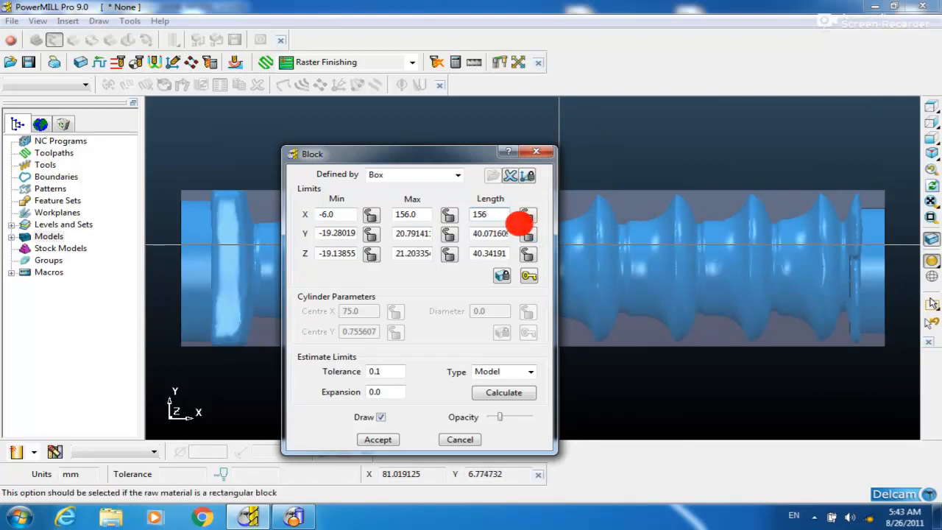
pyautogui.press('Return')
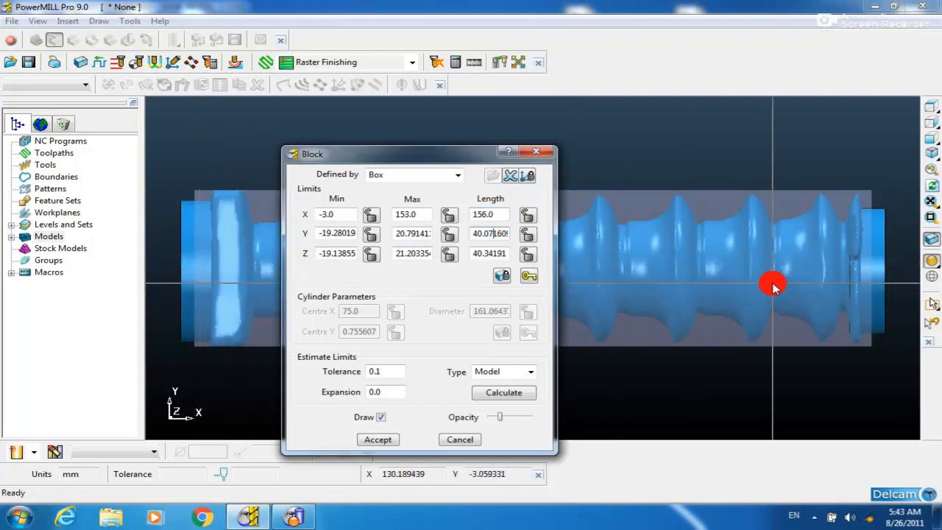
pyautogui.click(527, 214)
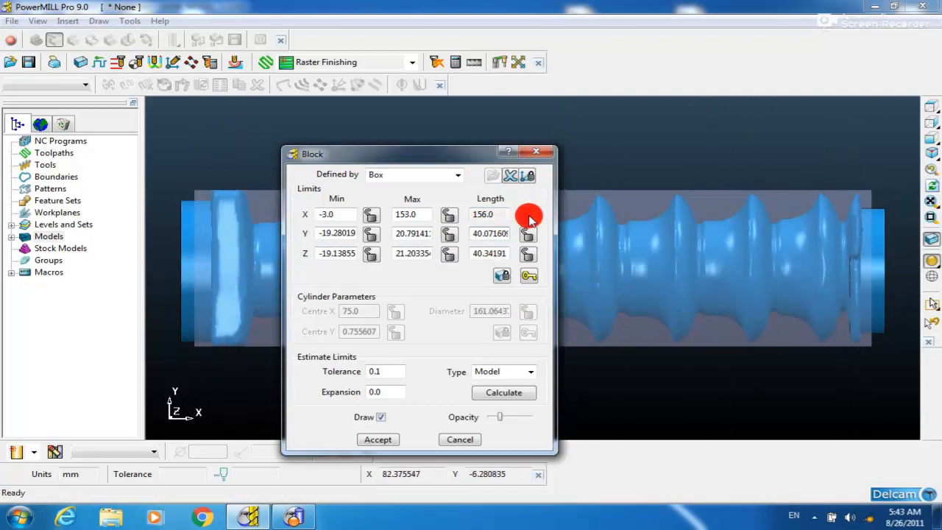
pyautogui.click(502, 391)
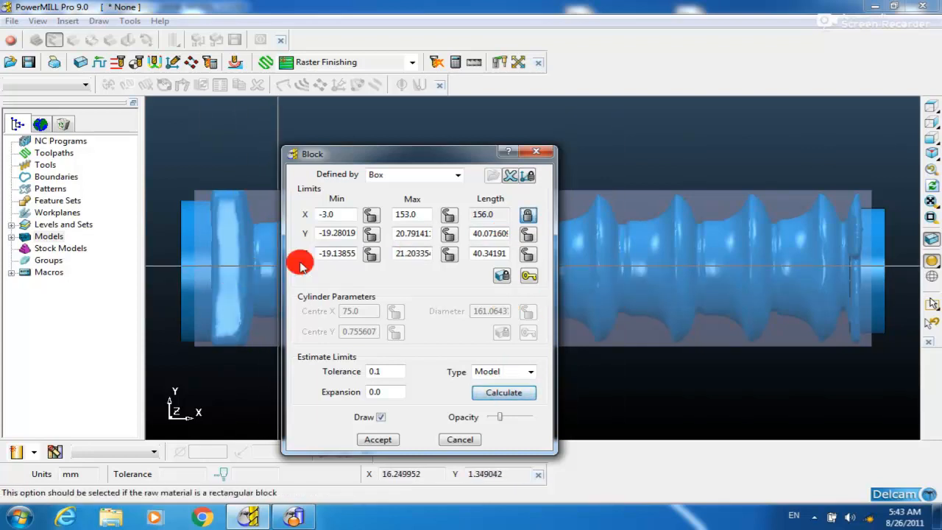
# Widen the block in Y to a minimum of about -28.8 and a maximum of about 29.3
pyautogui.moveTo(412, 153); pyautogui.dragTo(487, 319)
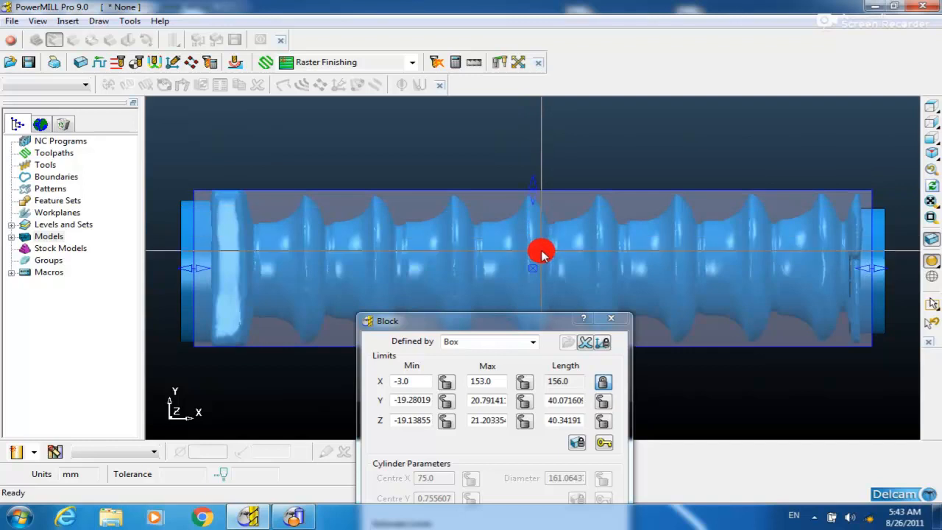
pyautogui.keyDown('shift'); pyautogui.moveTo(540, 252); pyautogui.dragTo(508, 196, button='middle'); pyautogui.keyUp('shift')
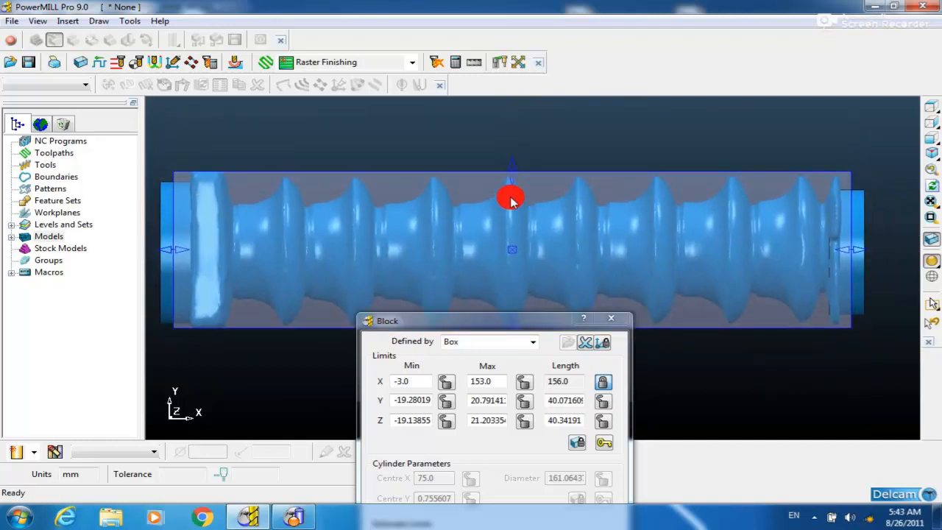
pyautogui.moveTo(508, 172); pyautogui.dragTo(512, 138)
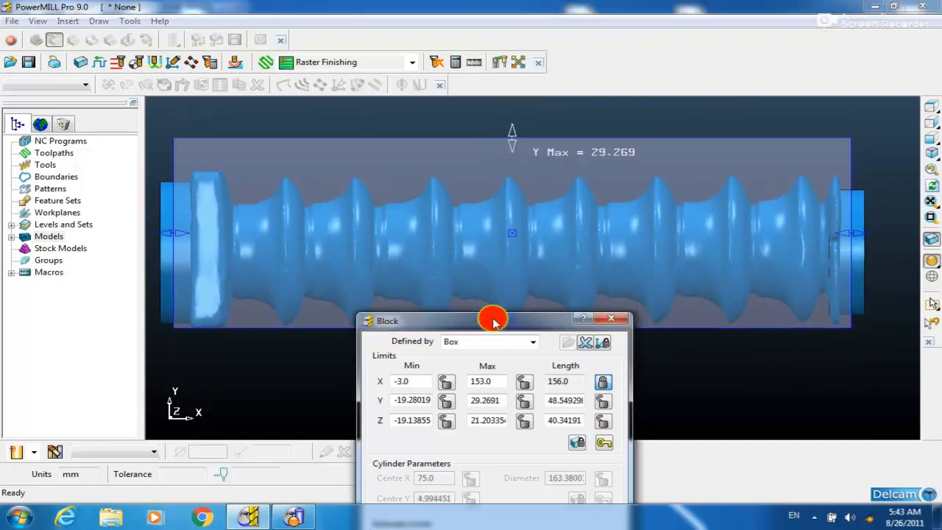
pyautogui.moveTo(490, 320); pyautogui.dragTo(499, 414)
pyautogui.moveTo(513, 332); pyautogui.dragTo(515, 365)
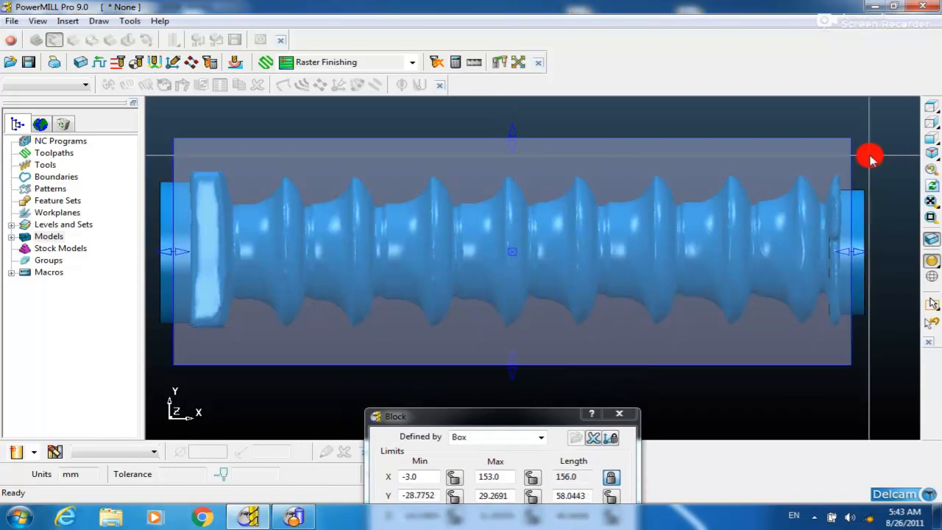
# Extend the block in Z to about -28.1 minimum and 25.6 maximum, and accept the block
pyautogui.click(929, 132)
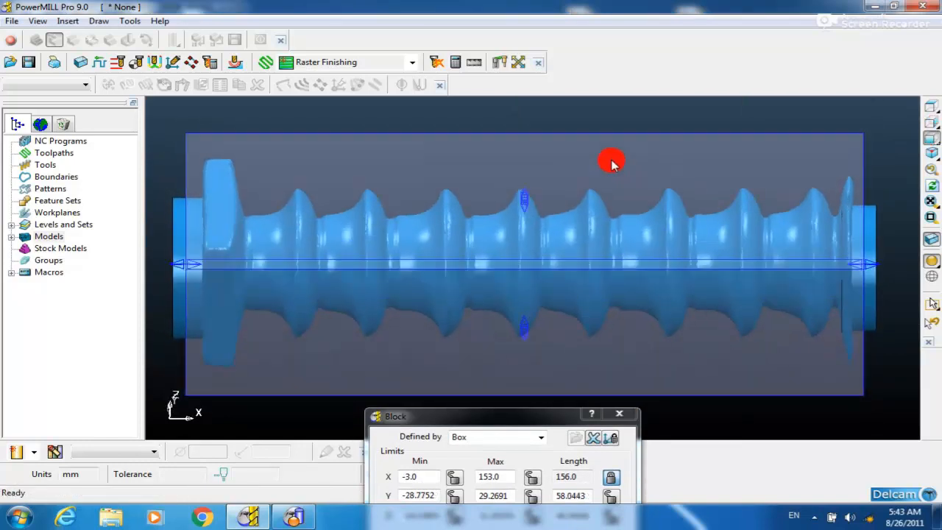
pyautogui.moveTo(534, 191); pyautogui.dragTo(533, 172)
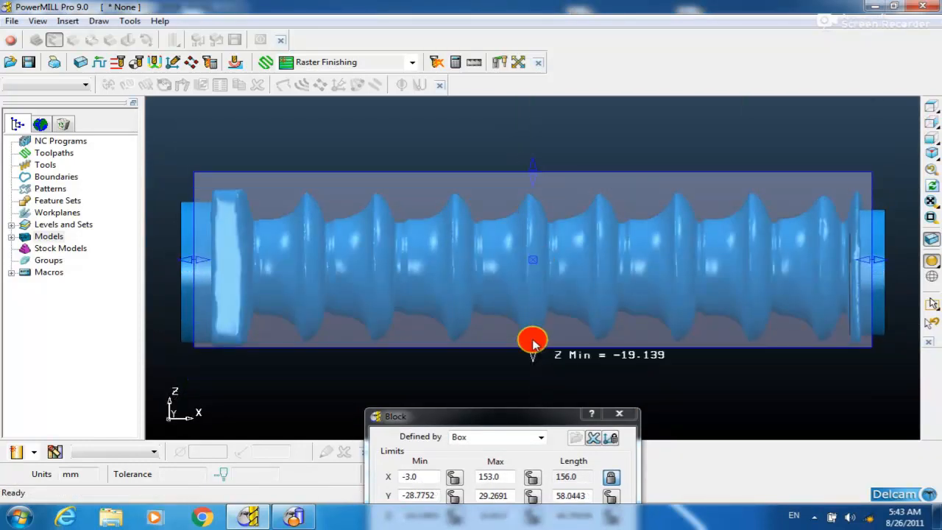
pyautogui.moveTo(533, 342); pyautogui.dragTo(520, 127)
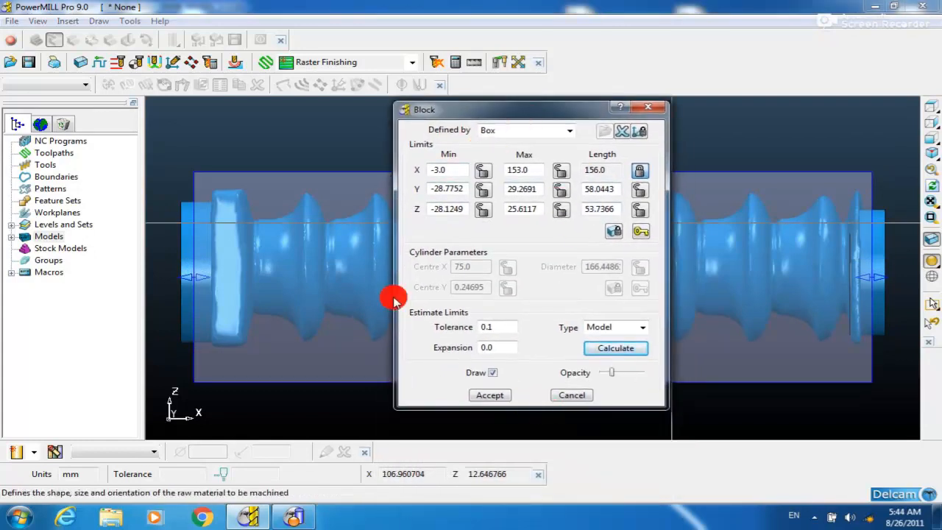
pyautogui.click(488, 396)
pyautogui.moveTo(589, 370); pyautogui.dragTo(724, 236, button='middle')
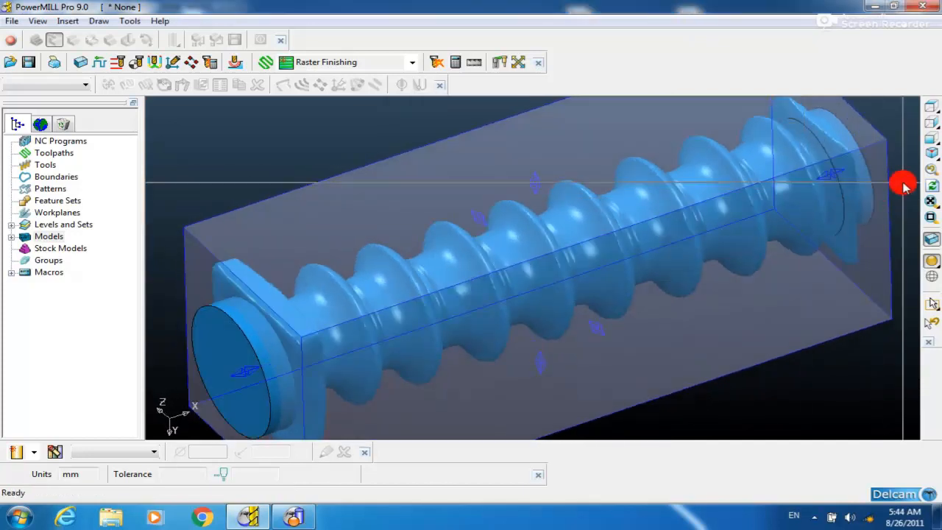
pyautogui.click(931, 154)
pyautogui.click(931, 106)
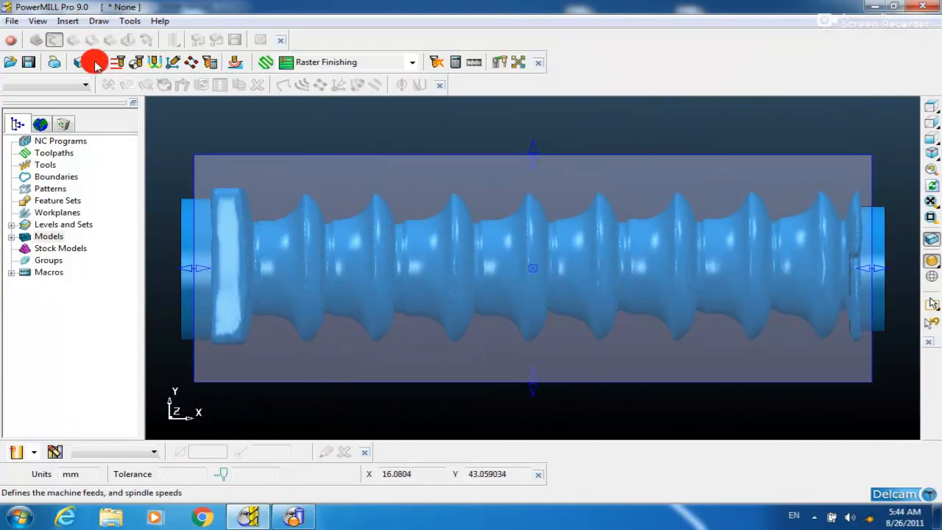
pyautogui.moveTo(284, 241); pyautogui.dragTo(327, 296, button='middle')
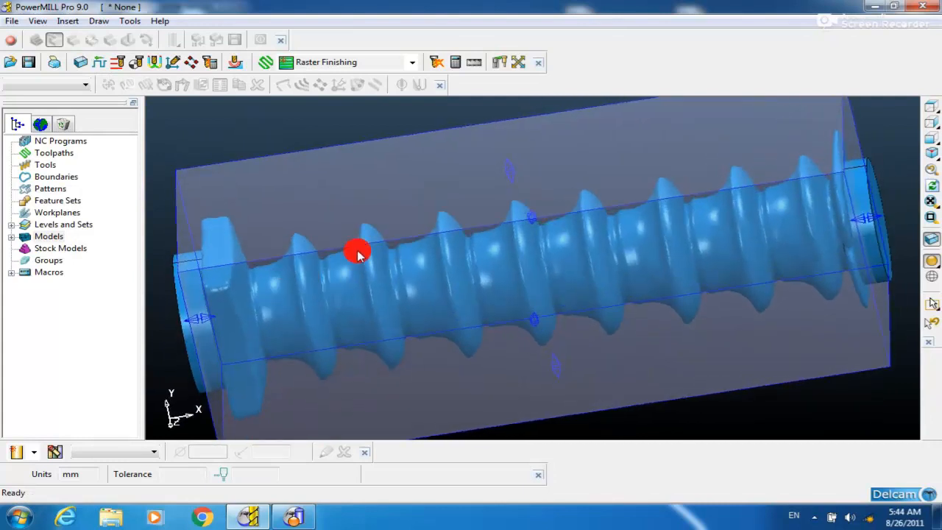
pyautogui.click(929, 106)
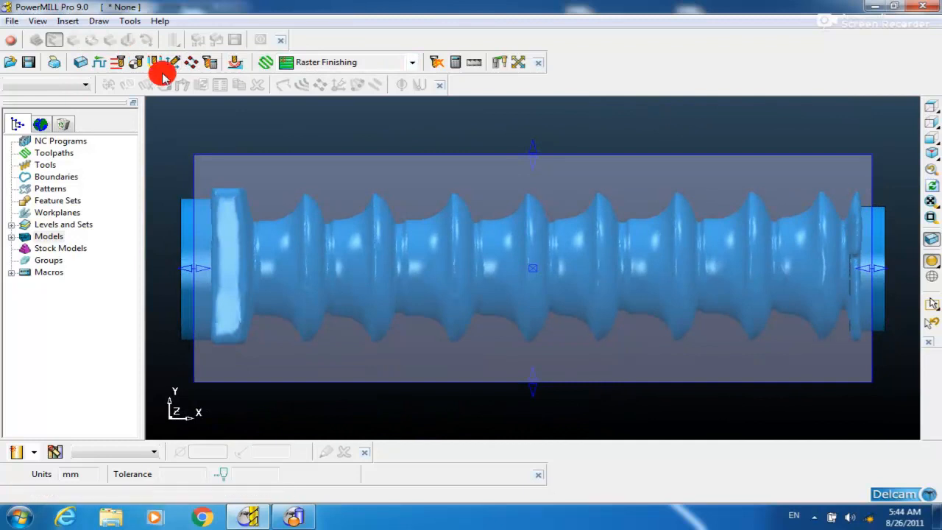
# Set the spindle speed to 12000 rpm and the cutting, plunging and skim feed rates to 10000, 1000 and 10000 mm/min
pyautogui.click(97, 64)
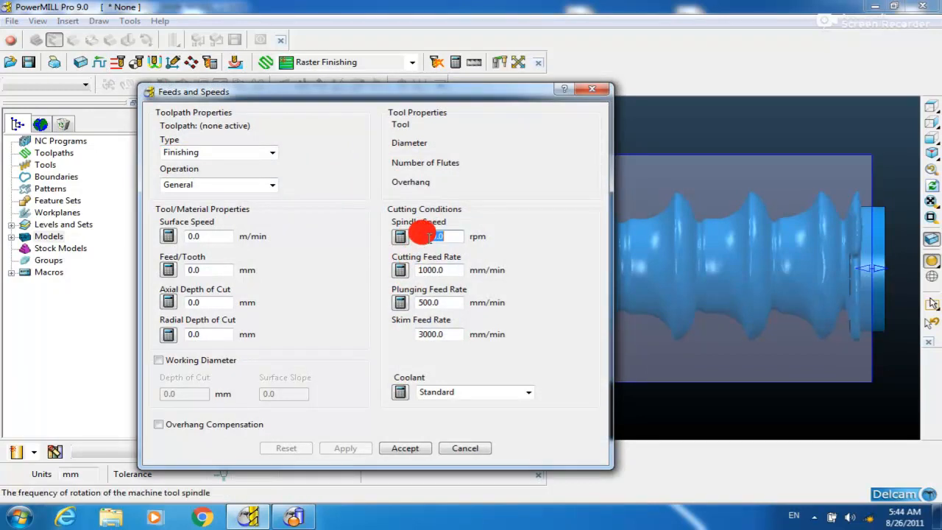
pyautogui.moveTo(430, 236); pyautogui.dragTo(421, 230)
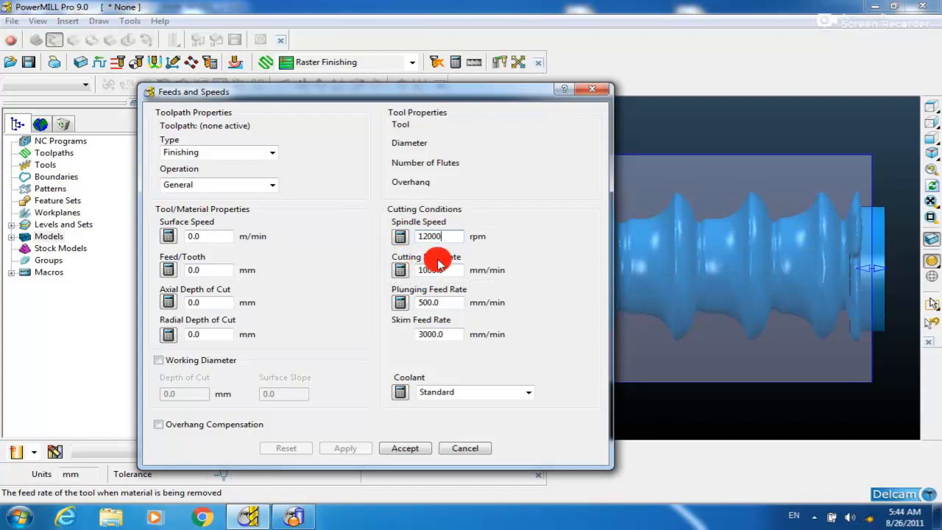
pyautogui.click(426, 277)
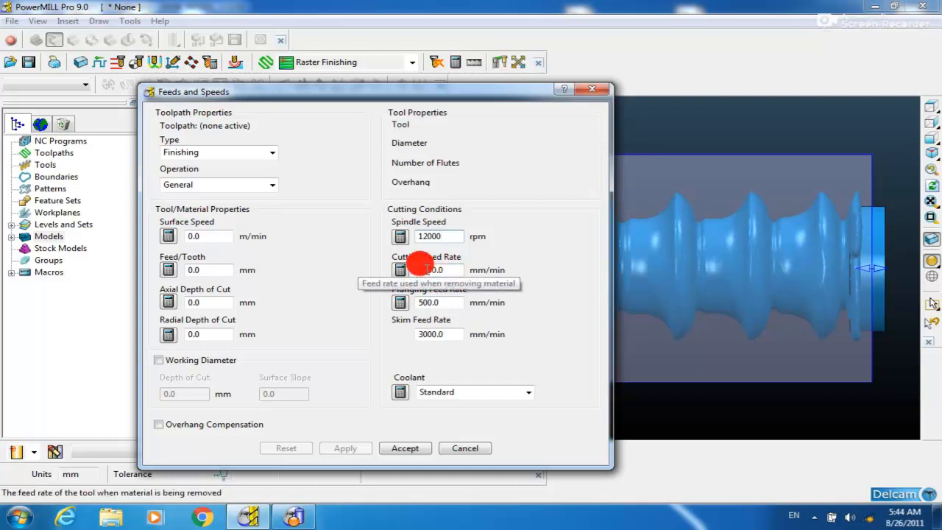
pyautogui.click(428, 269)
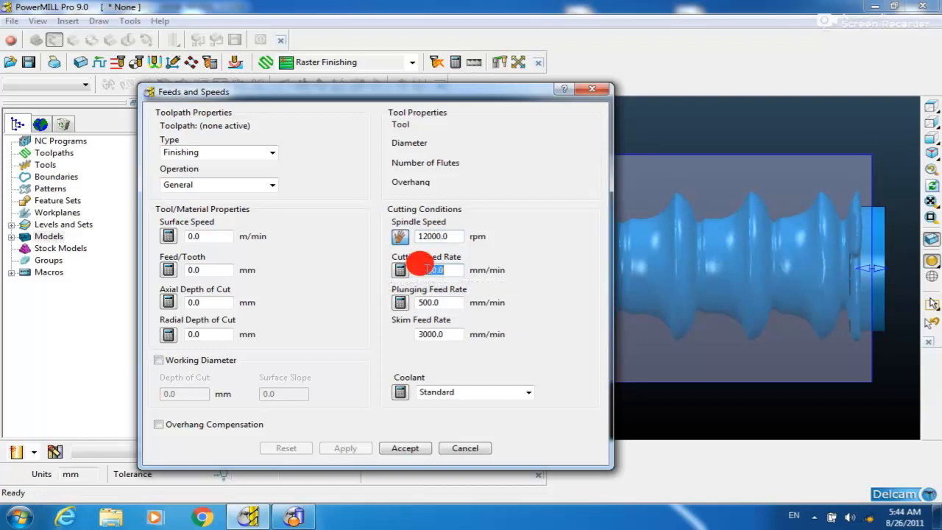
pyautogui.click(430, 300)
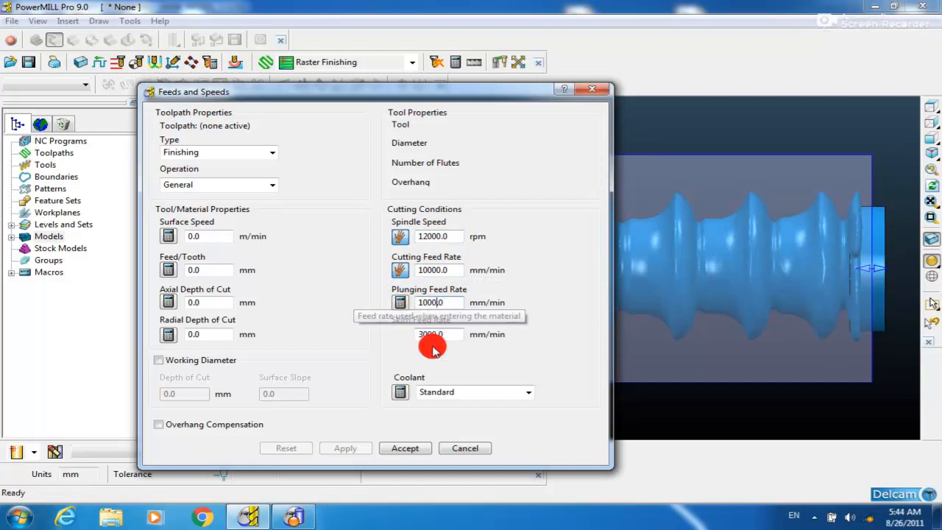
pyautogui.click(431, 333)
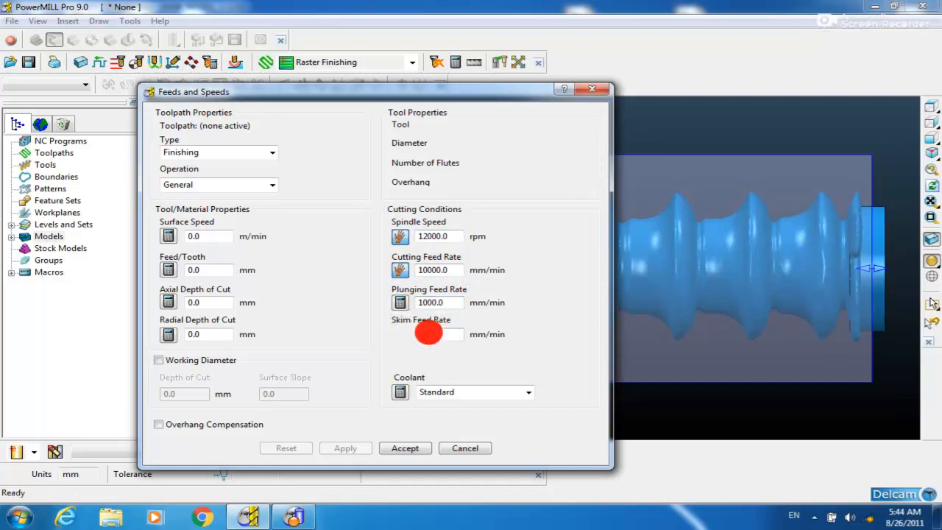
# Set the coolant to None and accept the feeds and speeds
pyautogui.click(444, 393)
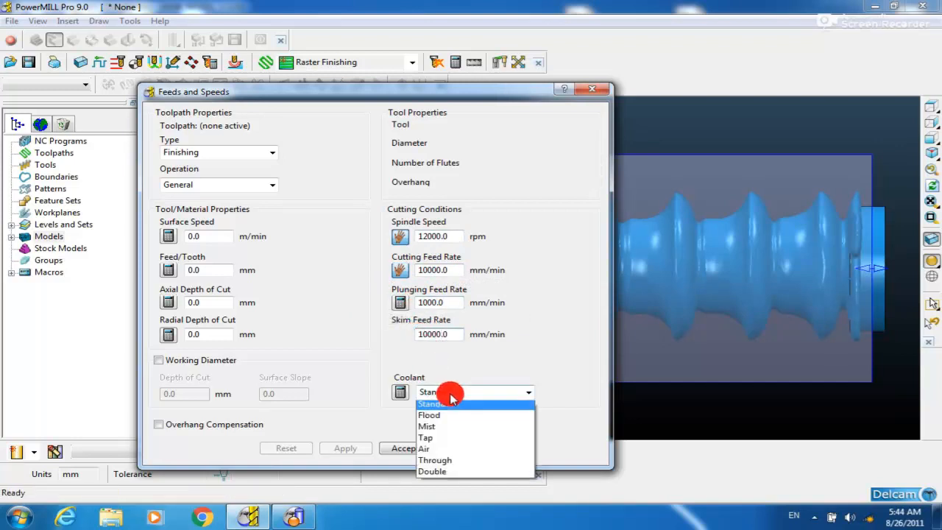
pyautogui.click(450, 407)
pyautogui.click(448, 395)
pyautogui.click(435, 405)
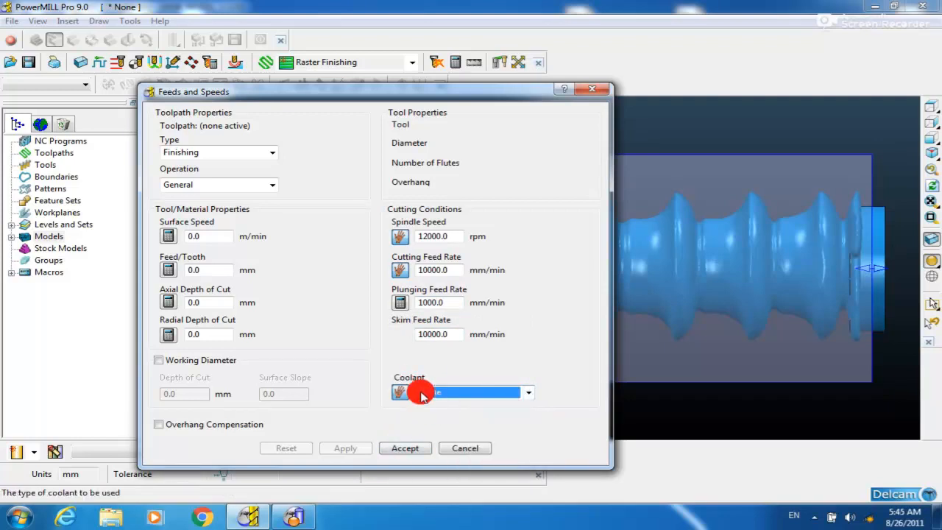
pyautogui.click(480, 396)
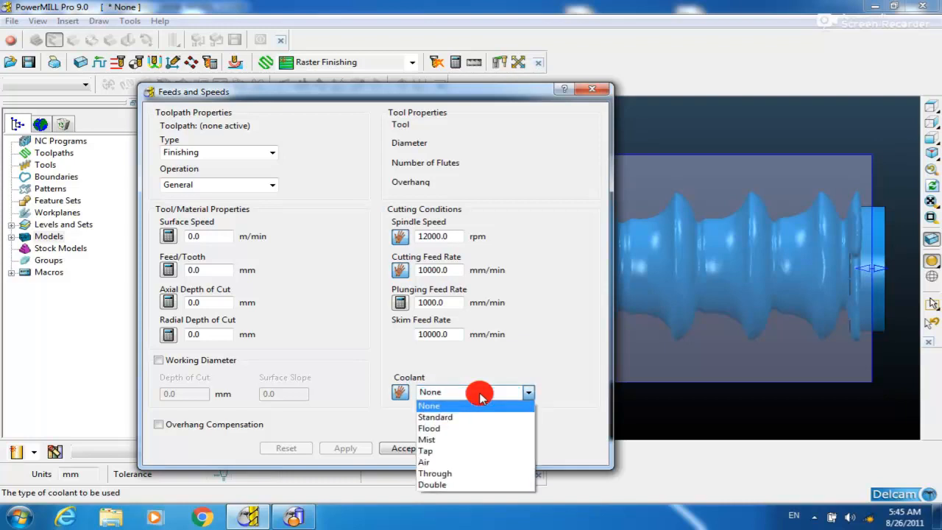
pyautogui.click(480, 396)
pyautogui.click(528, 393)
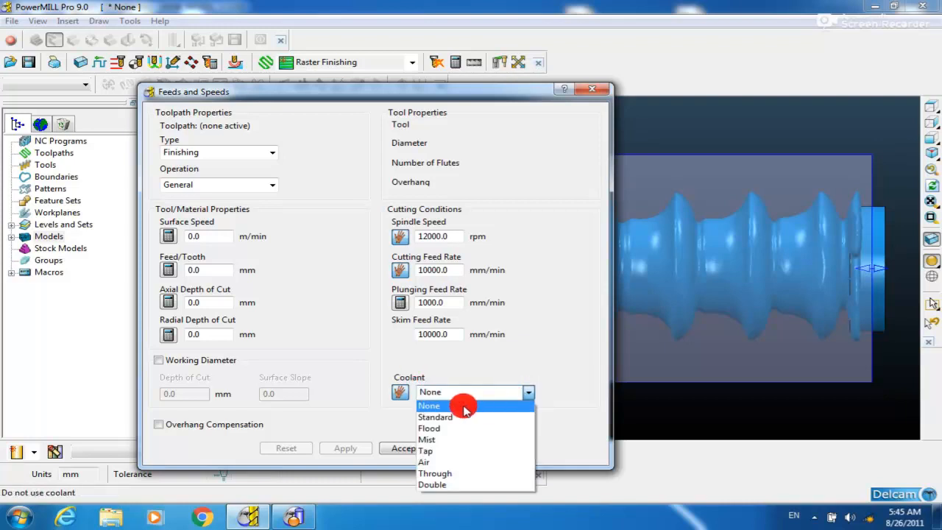
pyautogui.click(441, 406)
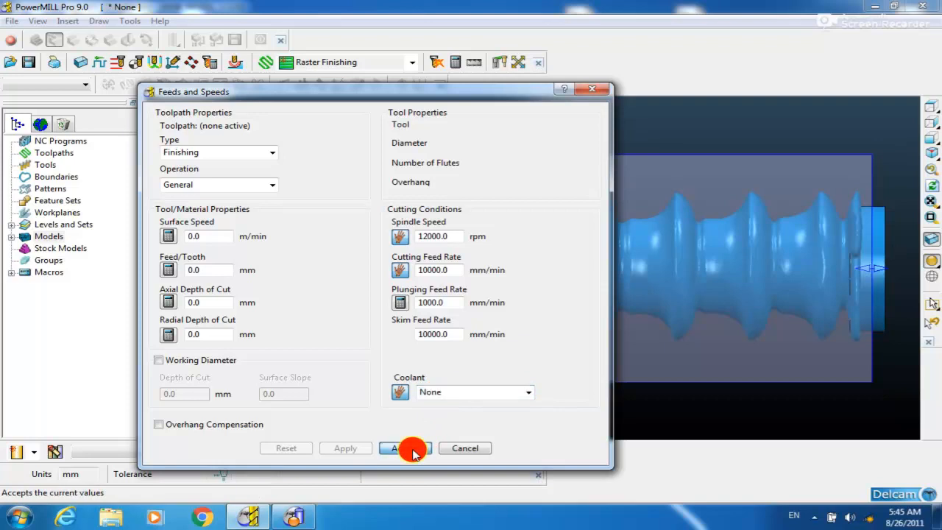
pyautogui.click(409, 448)
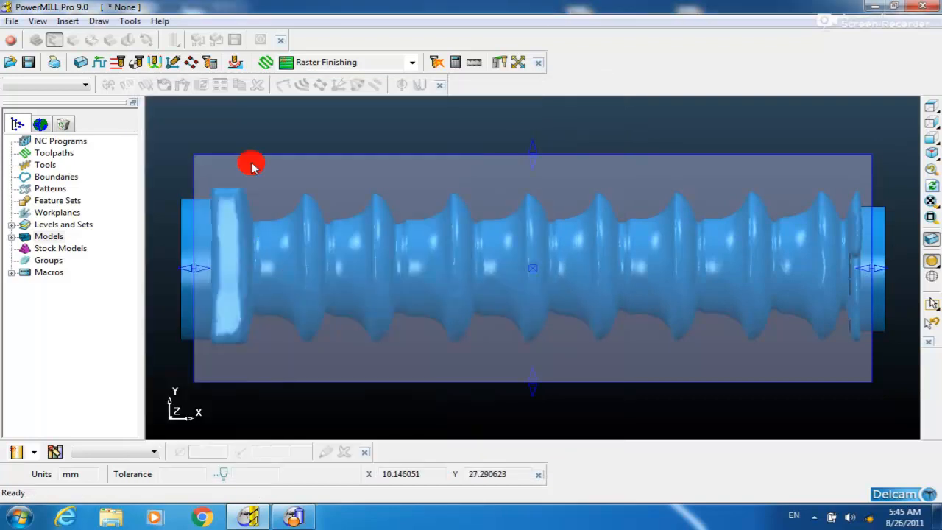
# Set the toolpath start point method to First Point Safe, keep Last Point Safe for the end point, and accept
pyautogui.click(136, 62)
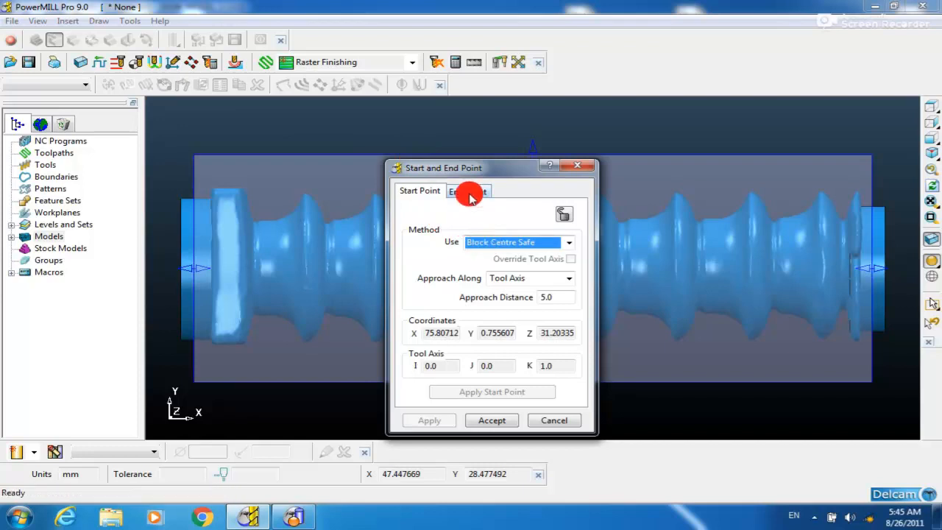
pyautogui.click(477, 244)
pyautogui.click(473, 269)
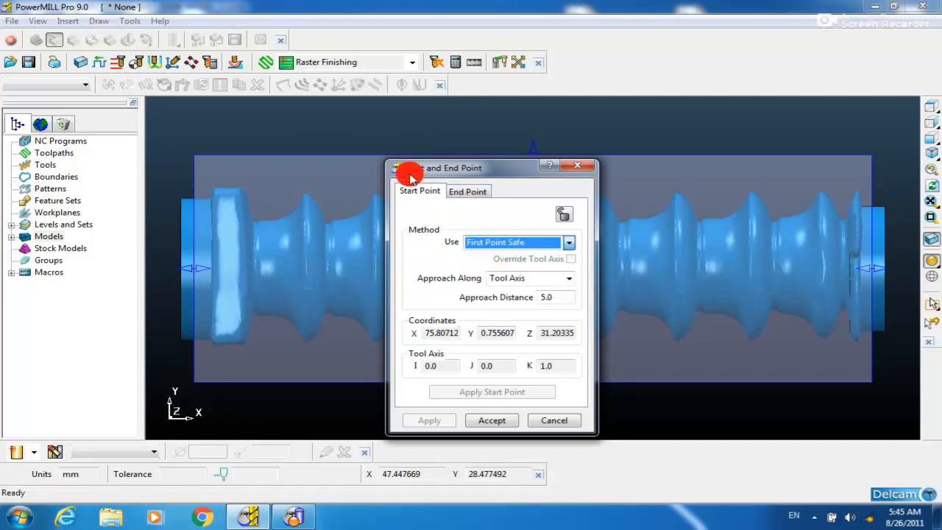
pyautogui.click(459, 193)
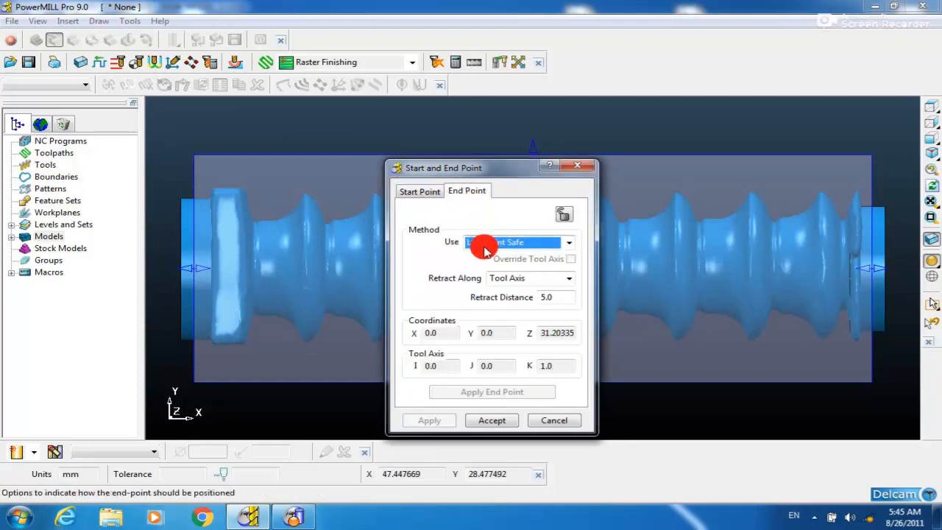
pyautogui.moveTo(447, 167); pyautogui.dragTo(509, 152)
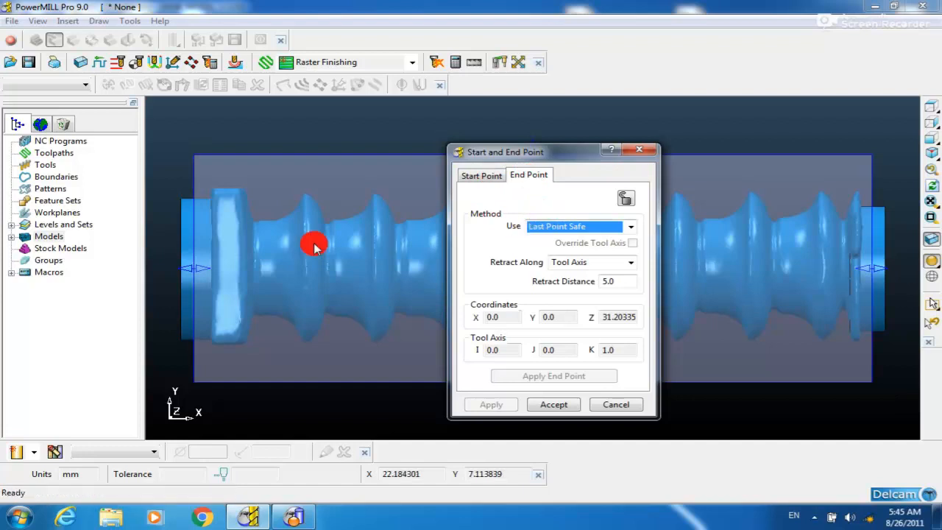
pyautogui.click(487, 177)
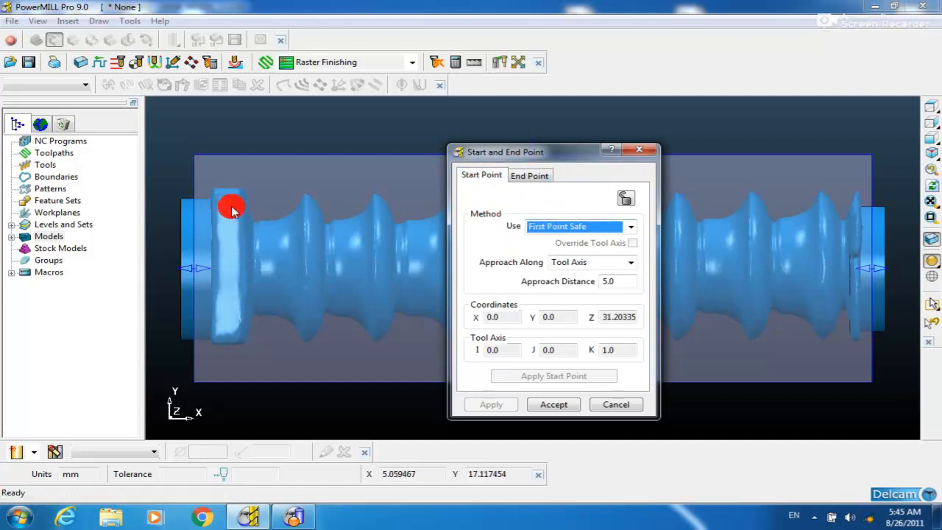
pyautogui.click(527, 177)
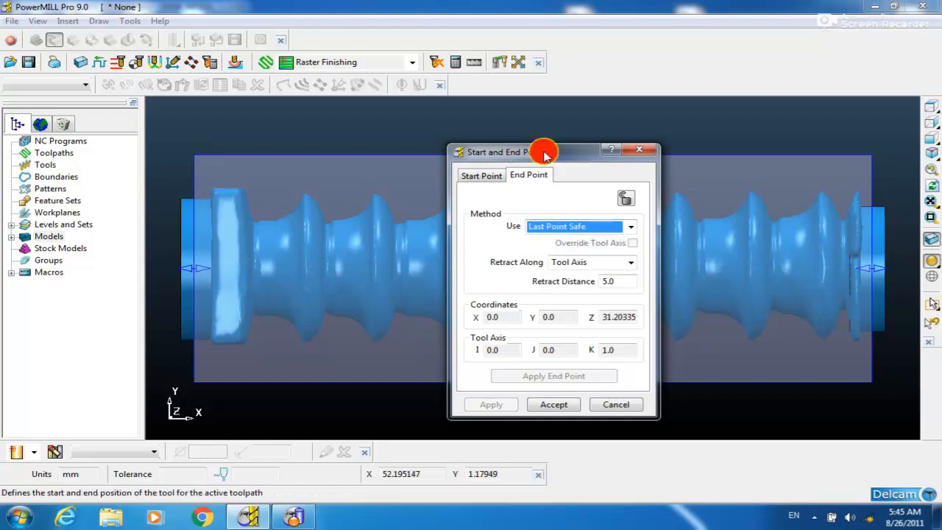
pyautogui.moveTo(543, 146); pyautogui.dragTo(512, 288)
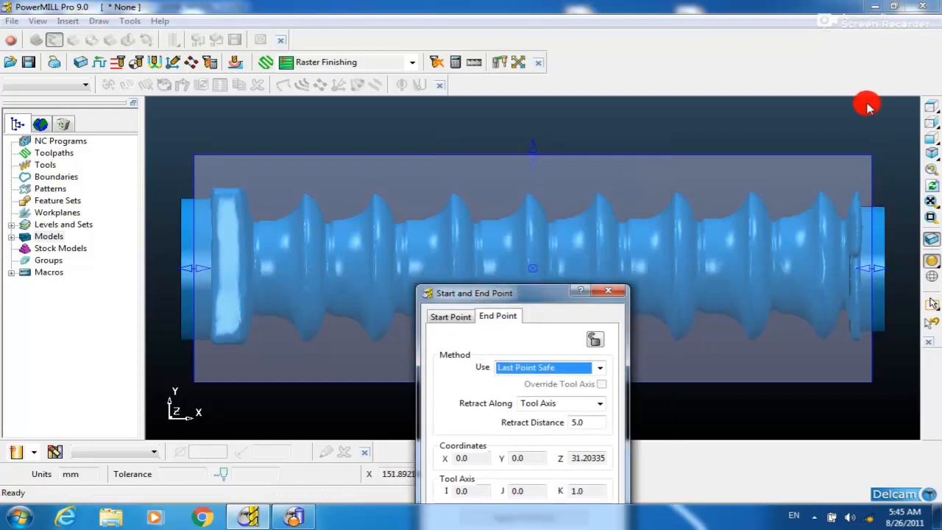
pyautogui.moveTo(517, 296); pyautogui.dragTo(519, 195)
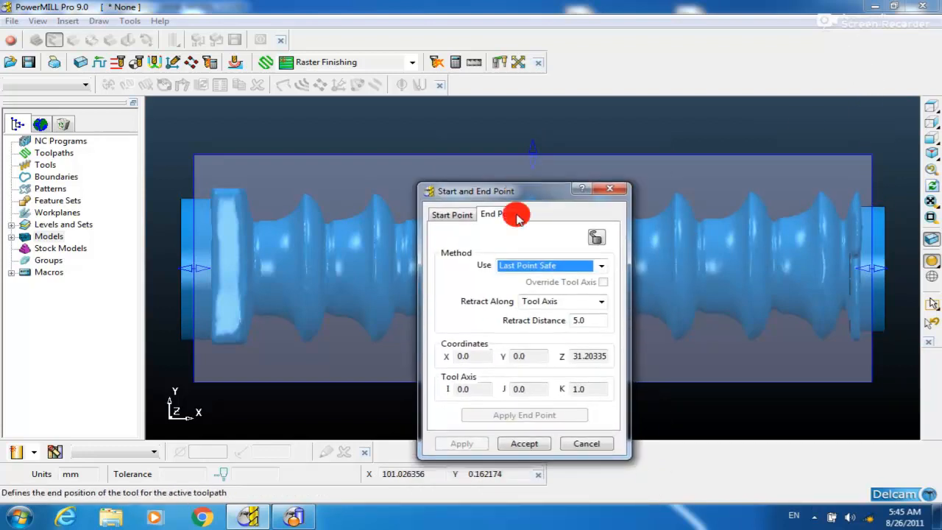
pyautogui.click(518, 443)
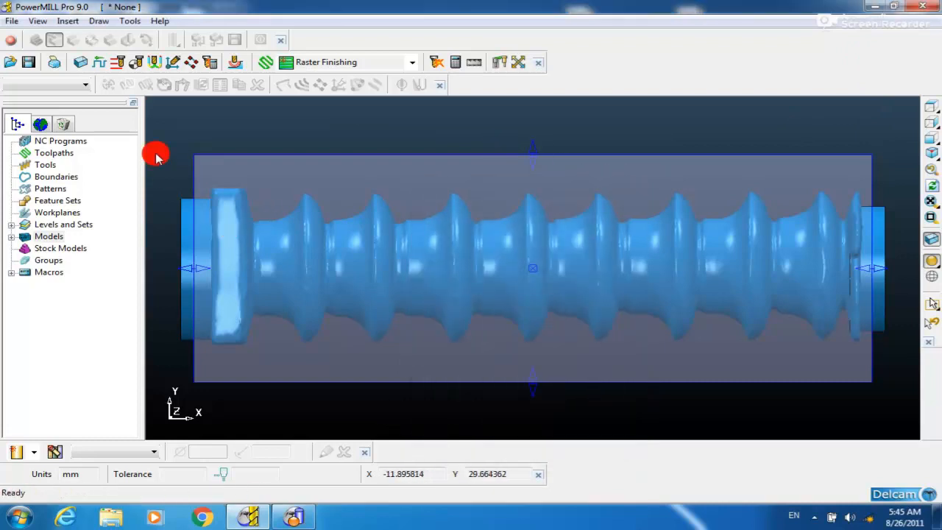
# Set both the skim distance and the plunge distance to 0 in the leads and links Z heights
pyautogui.click(157, 65)
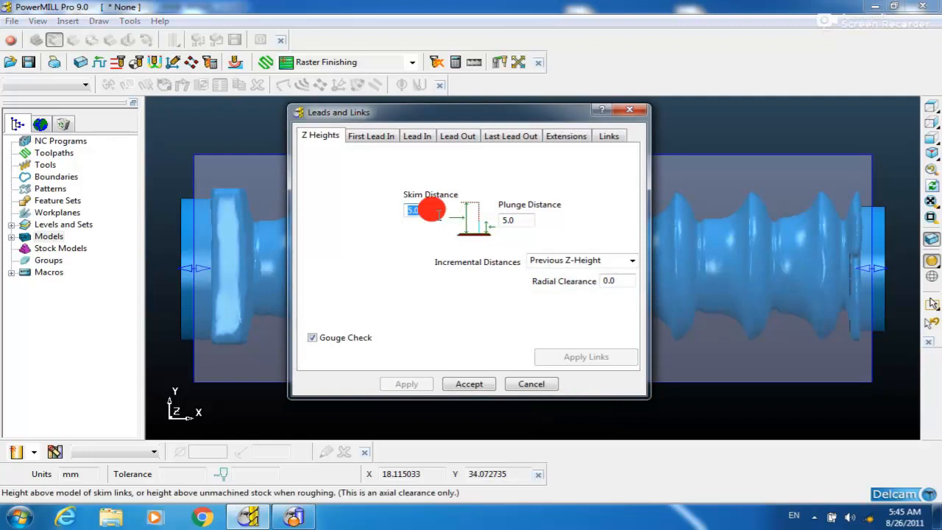
pyautogui.write('0')
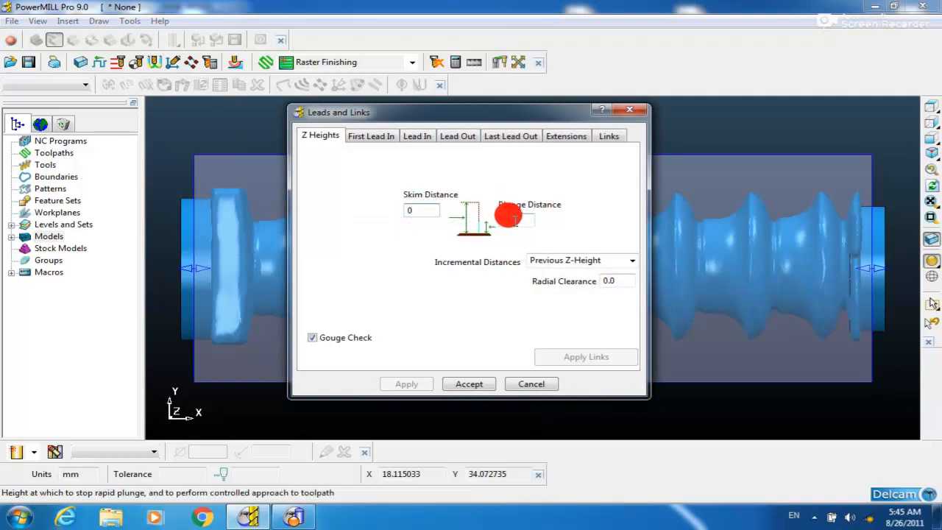
pyautogui.click(514, 221)
pyautogui.click(422, 211)
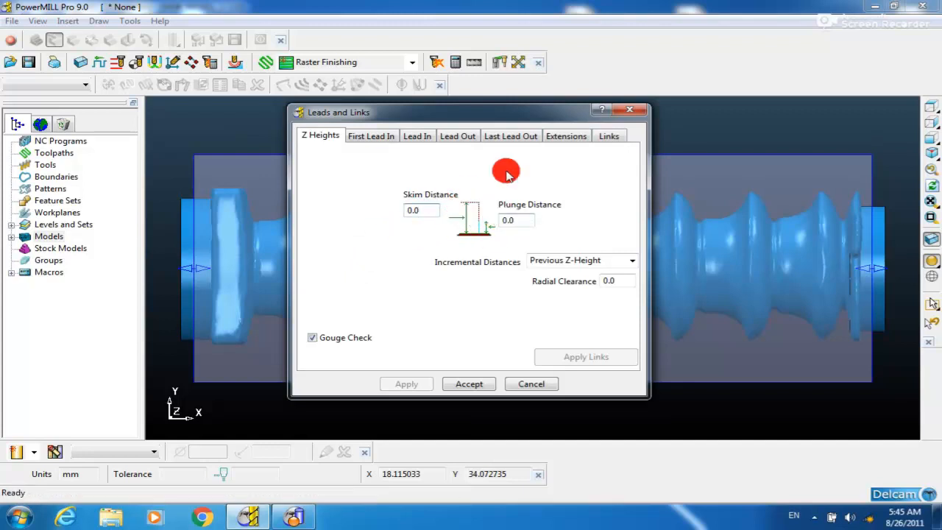
# Set the short, long and default links to Skim and accept the leads and links settings
pyautogui.click(608, 141)
pyautogui.click(578, 157)
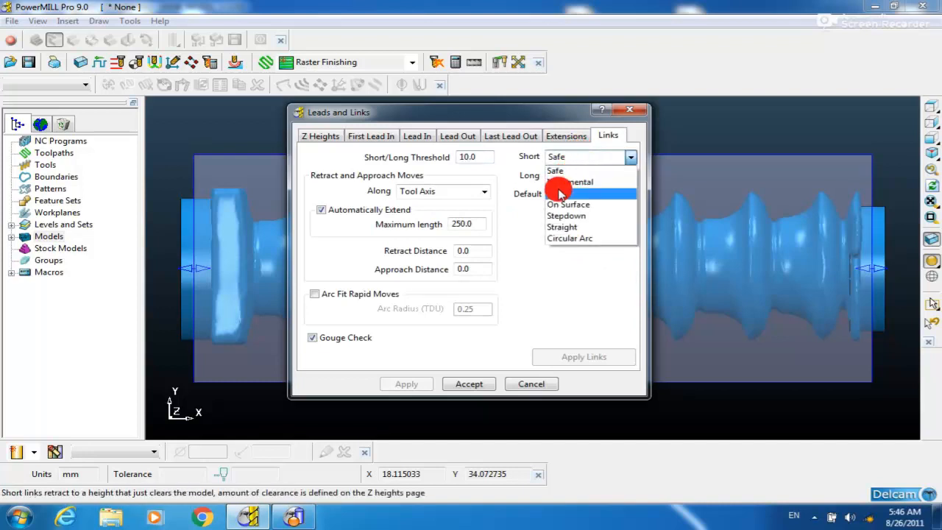
pyautogui.click(561, 180)
pyautogui.click(561, 177)
pyautogui.click(558, 209)
pyautogui.click(557, 195)
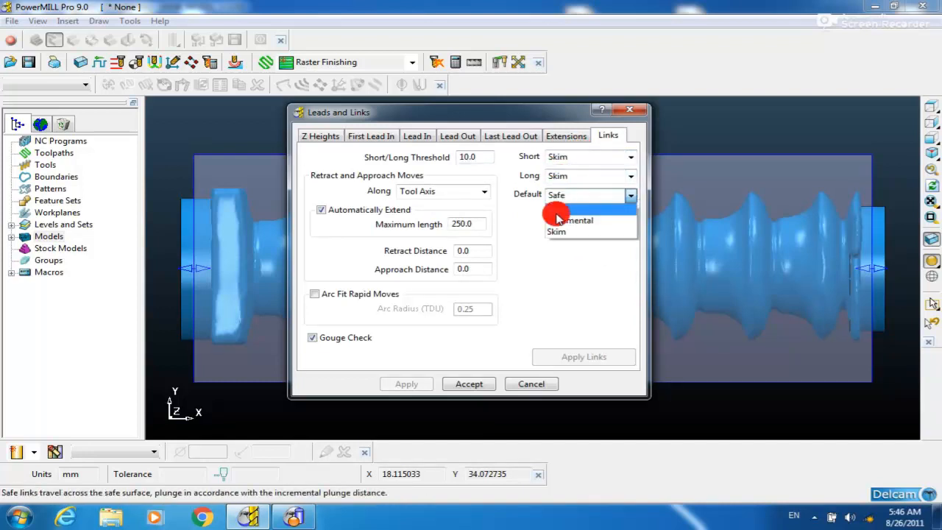
pyautogui.click(556, 230)
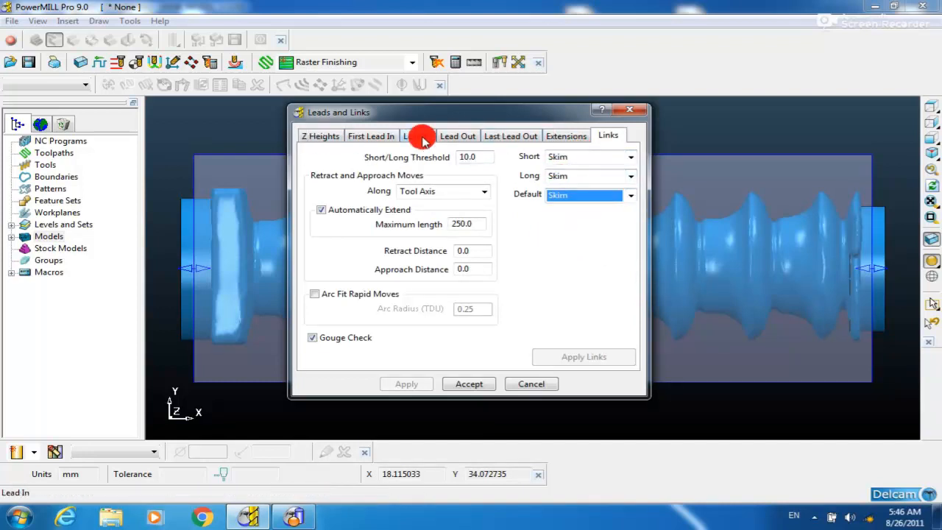
pyautogui.moveTo(380, 118); pyautogui.dragTo(338, 101)
pyautogui.click(279, 119)
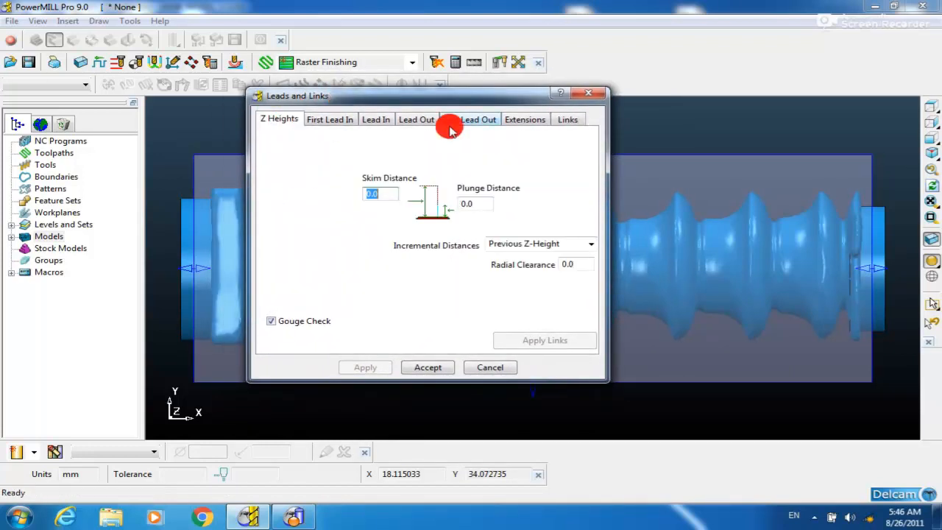
pyautogui.click(565, 118)
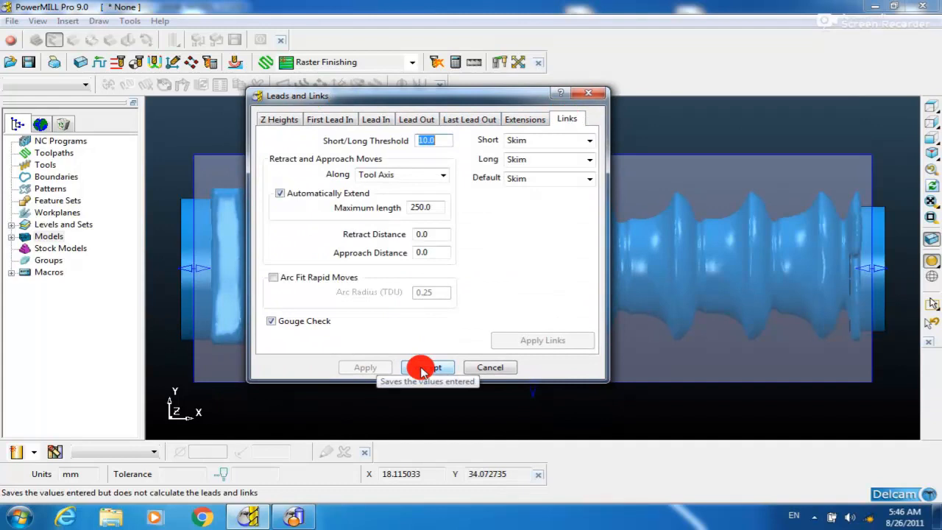
pyautogui.click(422, 368)
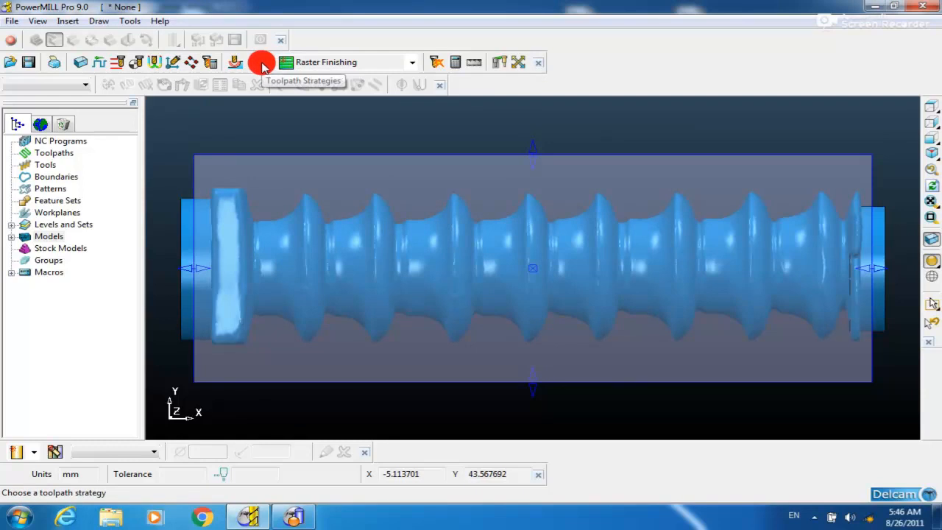
# Create a new toolpath using the Rotary Finishing strategy
pyautogui.click(261, 64)
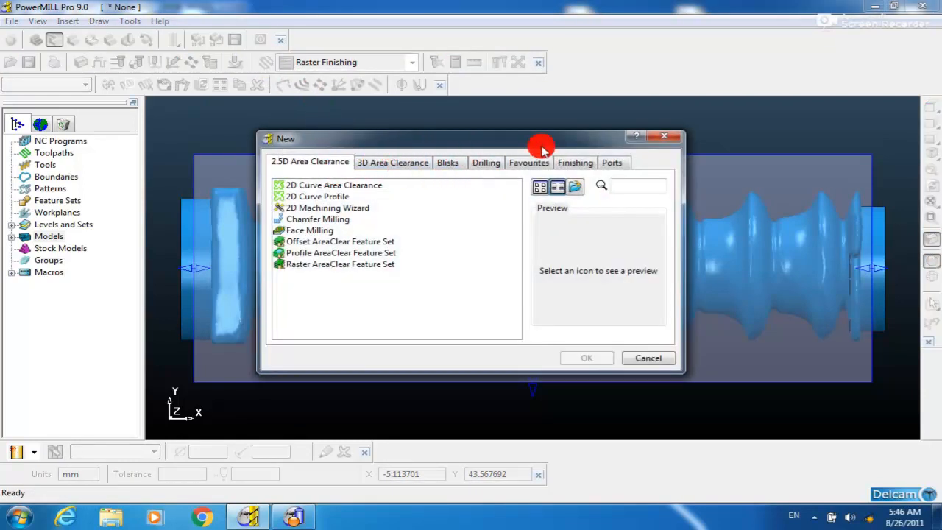
pyautogui.moveTo(543, 148); pyautogui.dragTo(484, 122)
pyautogui.click(513, 137)
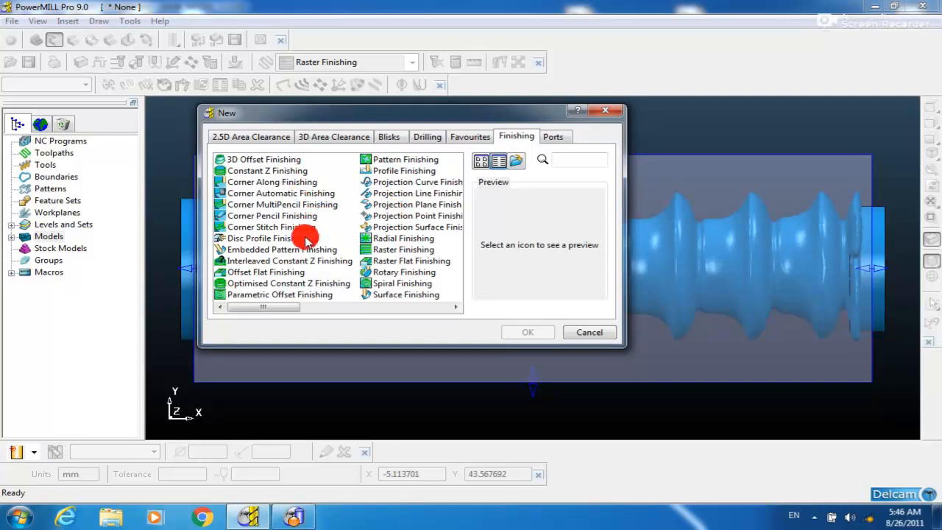
pyautogui.moveTo(287, 306)
pyautogui.mouseDown()
pyautogui.moveTo(330, 306)
pyautogui.moveTo(291, 298)
pyautogui.moveTo(349, 319)
pyautogui.moveTo(294, 313)
pyautogui.mouseUp()
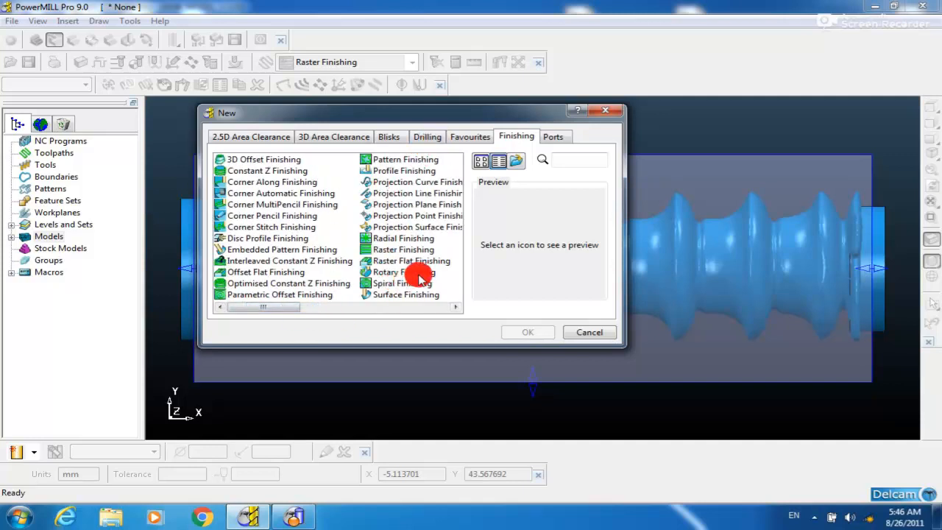
pyautogui.doubleClick(390, 272)
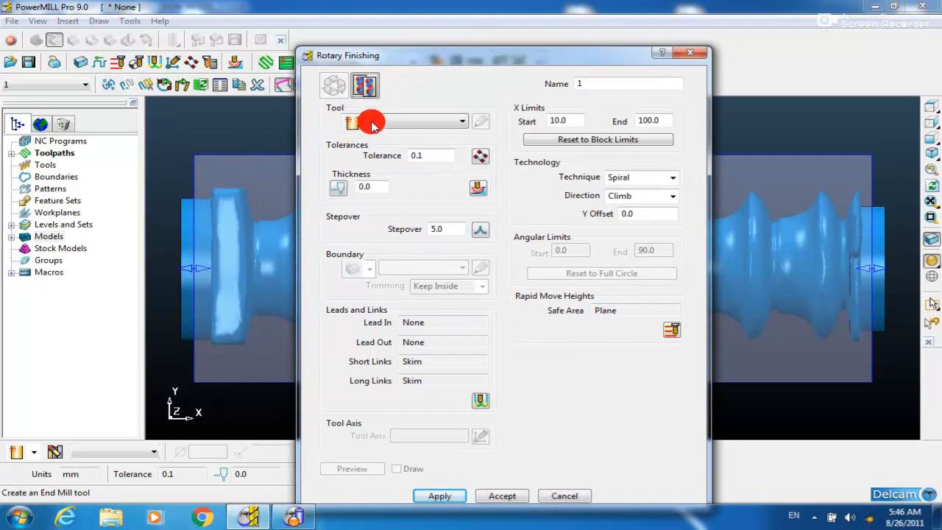
# Create a tapered tipped tool for the toolpath with a diameter of 12 and a tip radius of 1.5
pyautogui.click(368, 122)
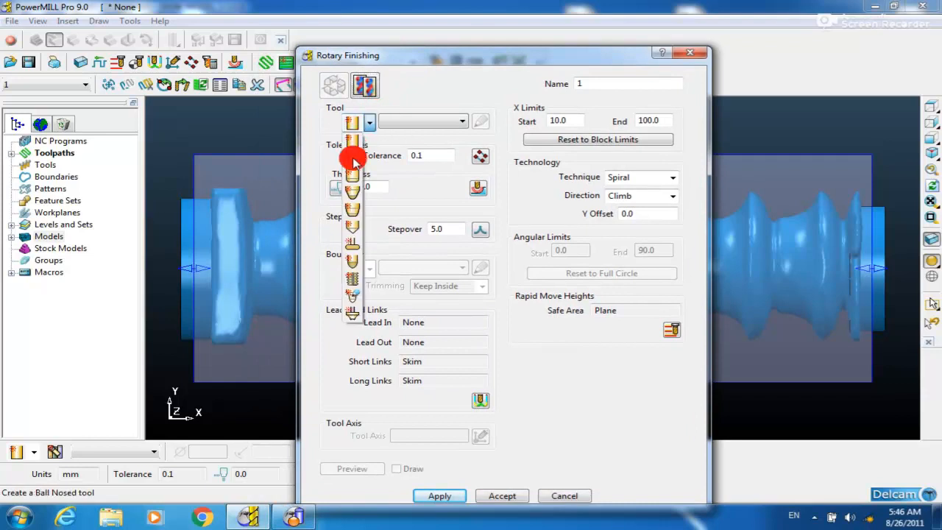
pyautogui.click(352, 210)
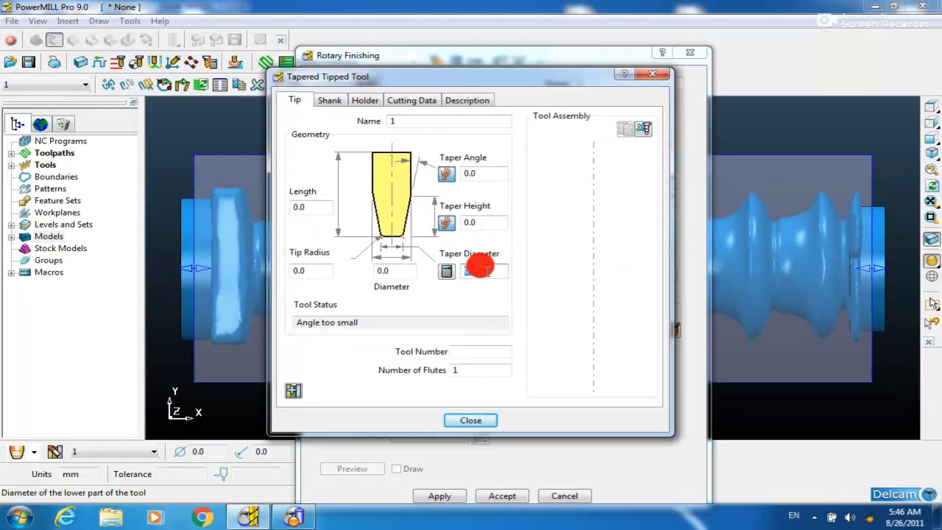
pyautogui.click(395, 267)
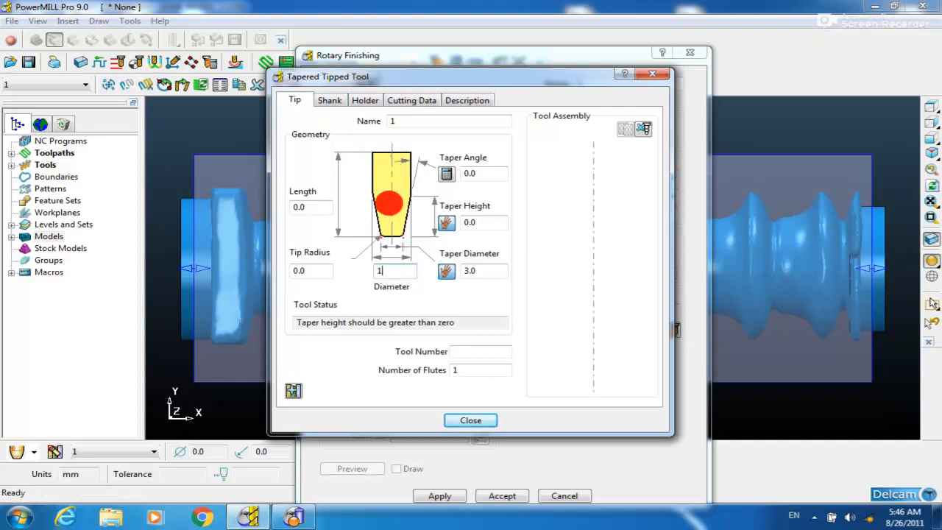
pyautogui.write('2')
pyautogui.click(308, 271)
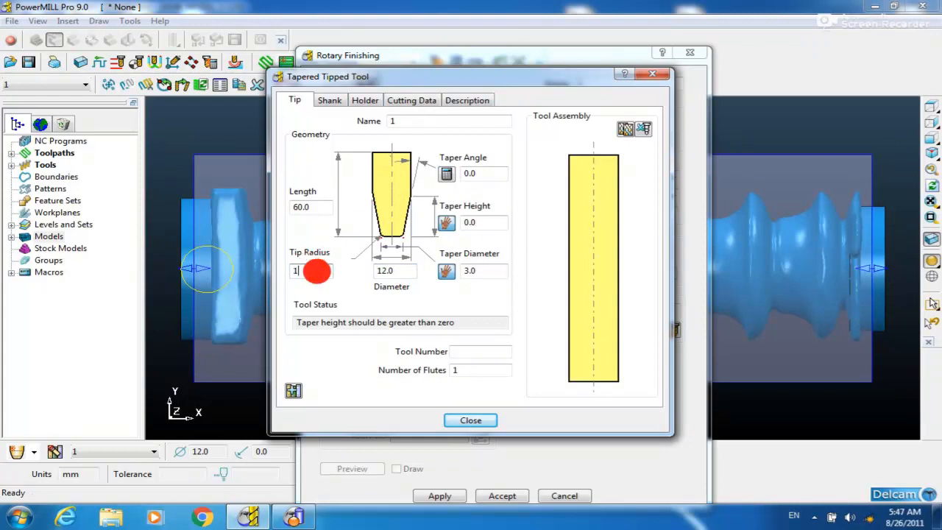
pyautogui.write('1.5')
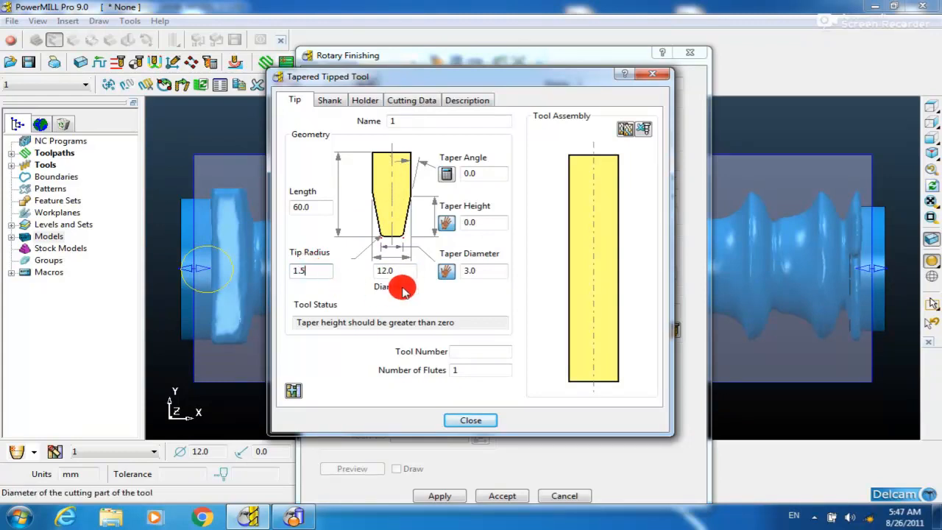
# Give the tool a taper diameter of 3, a taper height of 80 and a length of 120, and finish its definition
pyautogui.click(480, 271)
pyautogui.write('3.0')
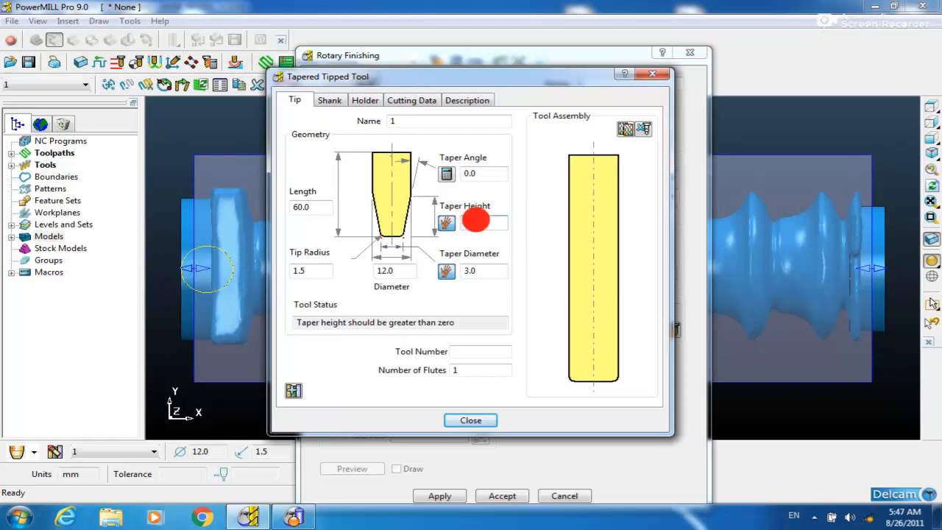
pyautogui.click(325, 206)
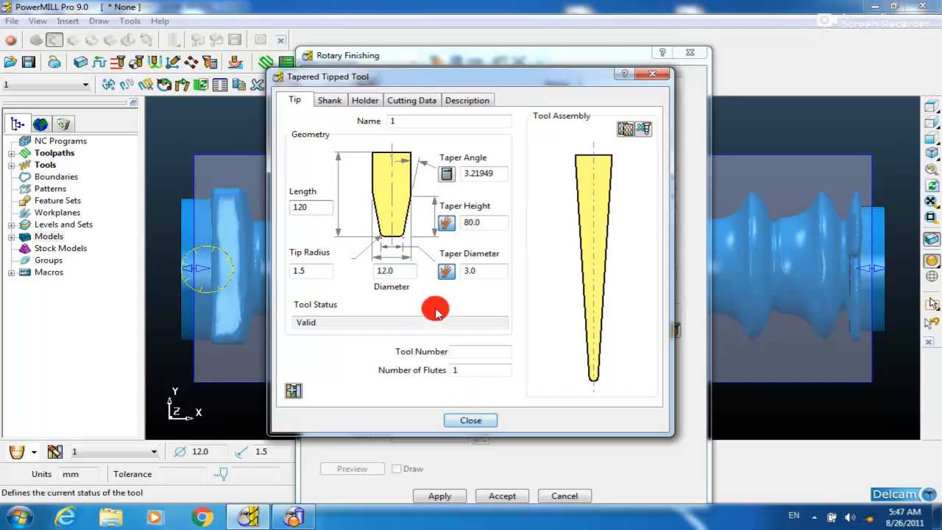
pyautogui.click(471, 420)
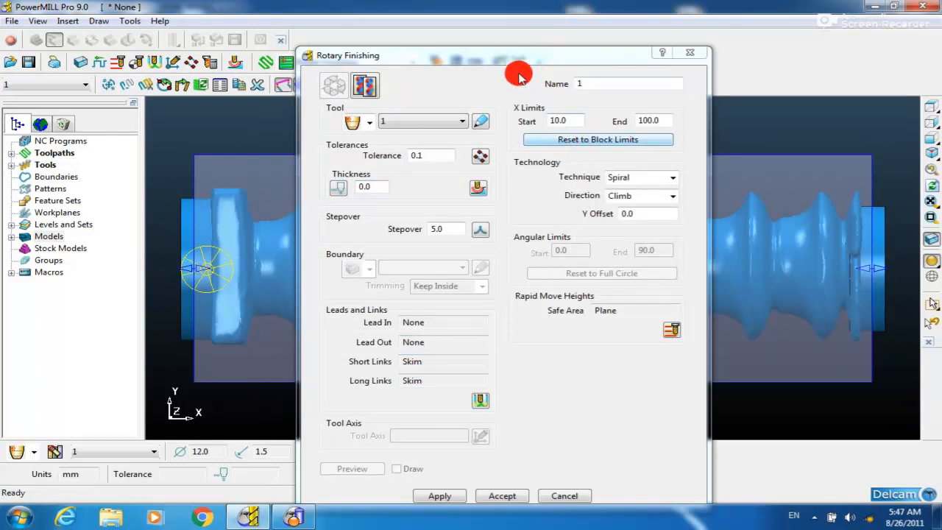
# Reset the X limits of the rotary finishing toolpath to the block limits
pyautogui.moveTo(501, 56); pyautogui.dragTo(552, 129)
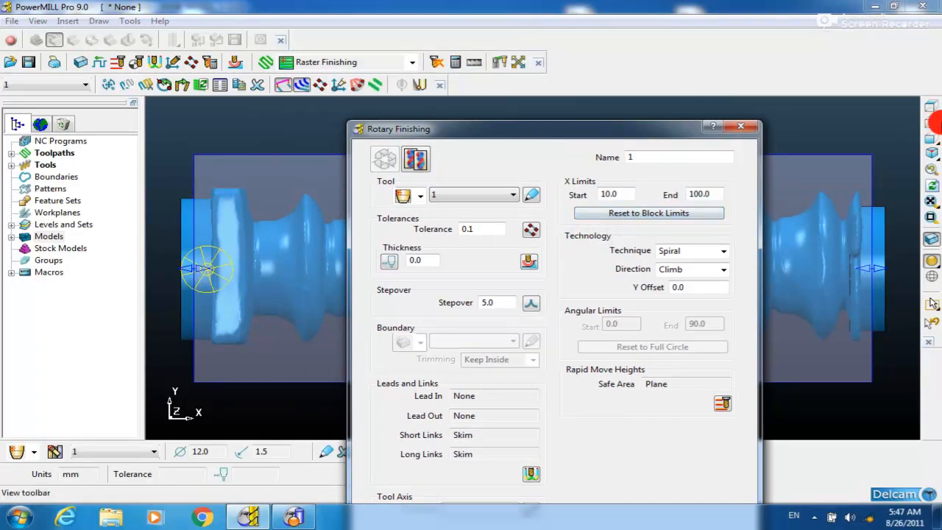
pyautogui.click(932, 109)
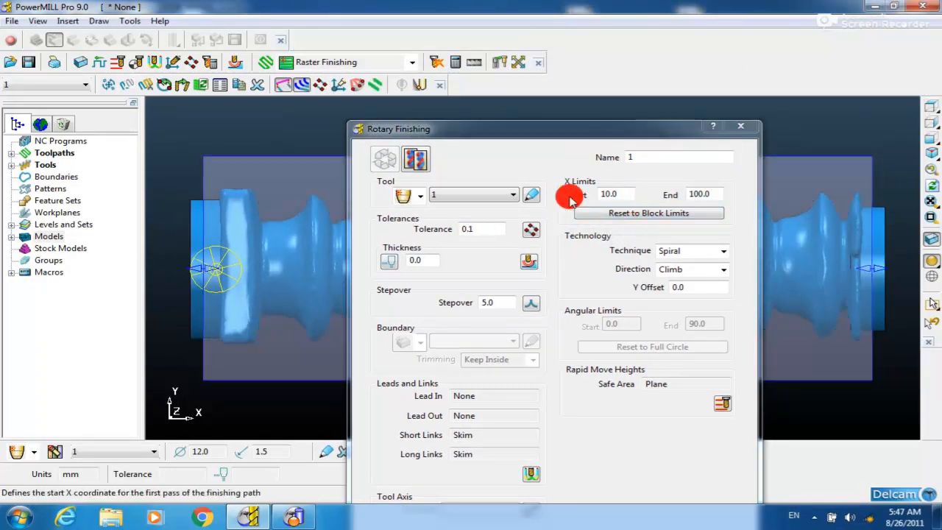
pyautogui.moveTo(513, 129); pyautogui.dragTo(527, 199)
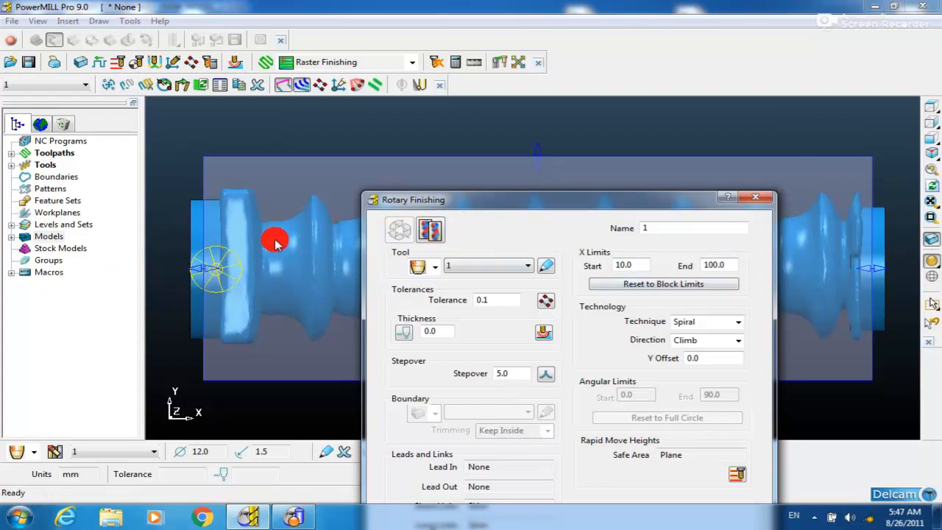
pyautogui.click(605, 285)
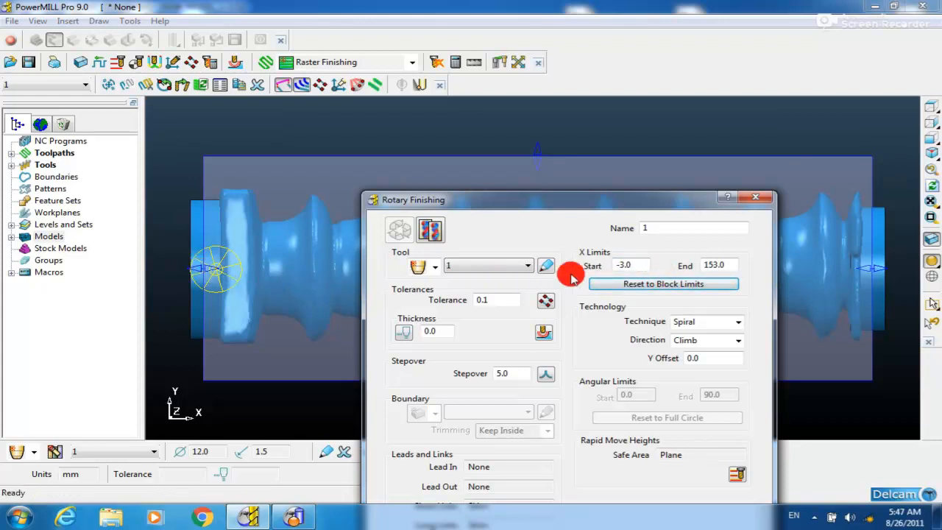
pyautogui.click(212, 270)
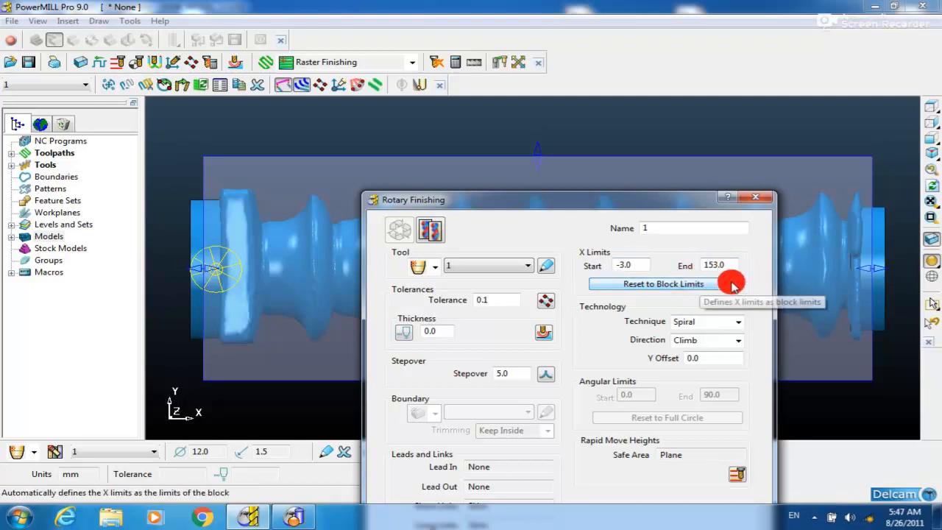
pyautogui.moveTo(197, 271)
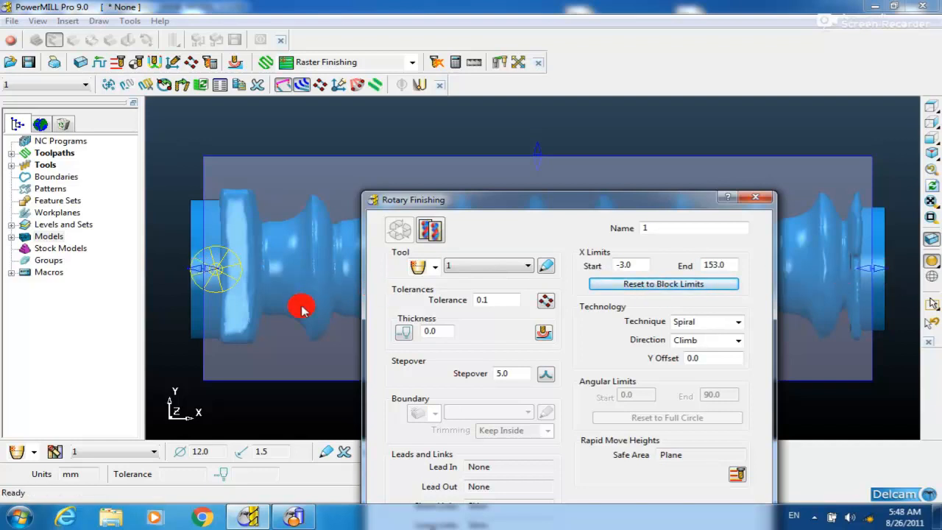
pyautogui.moveTo(875, 276)
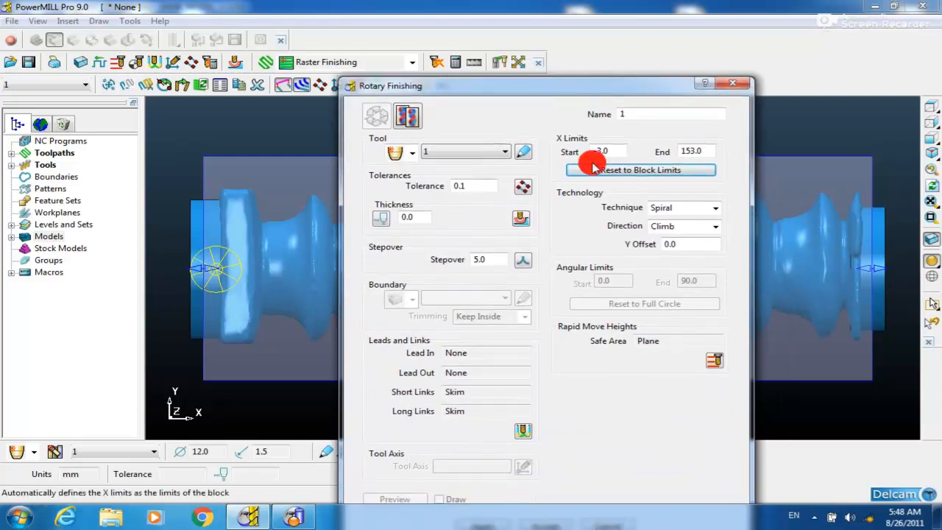
# Keep the Spiral technique and set the machining direction to Conventional
pyautogui.click(680, 208)
pyautogui.click(679, 208)
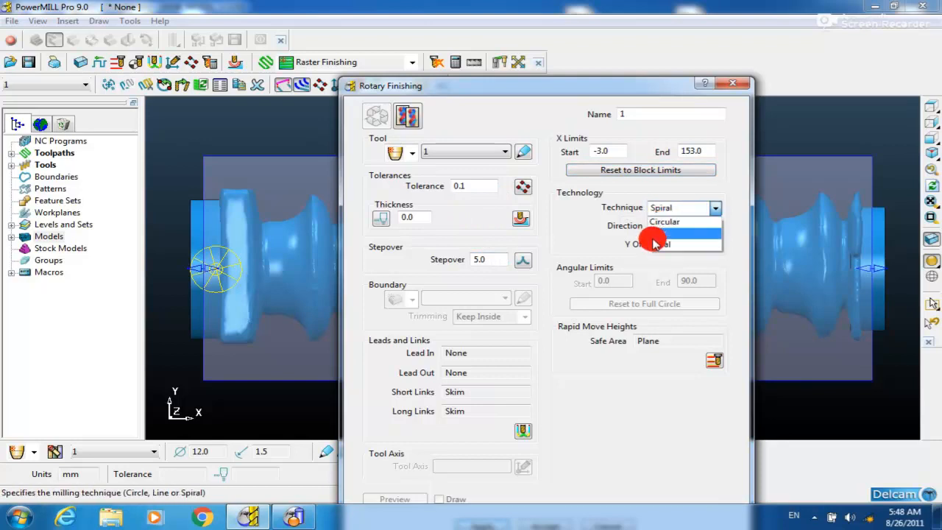
pyautogui.click(564, 84)
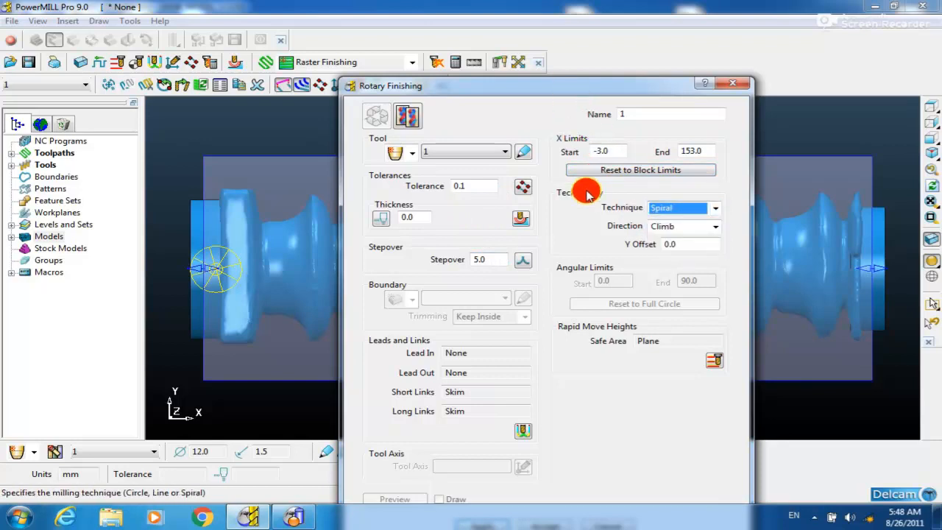
pyautogui.moveTo(550, 86); pyautogui.dragTo(543, 393)
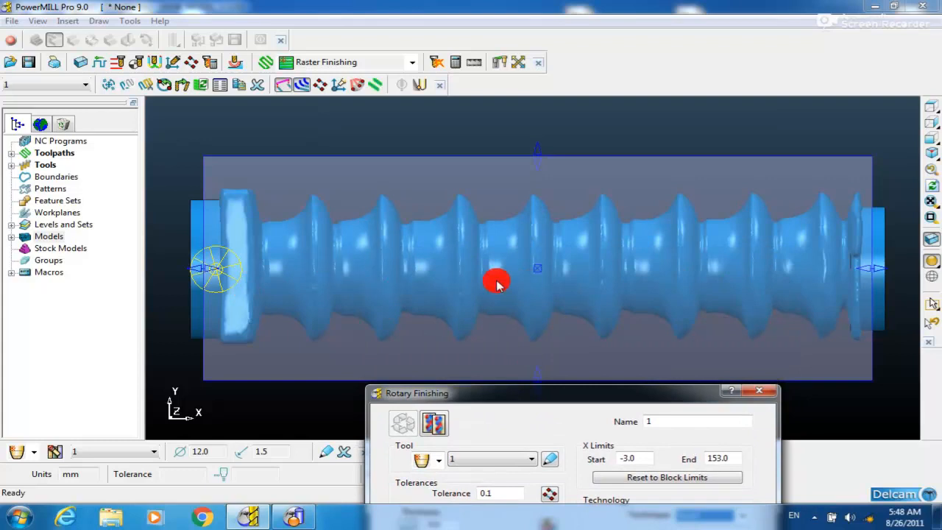
pyautogui.moveTo(566, 394); pyautogui.dragTo(542, 164)
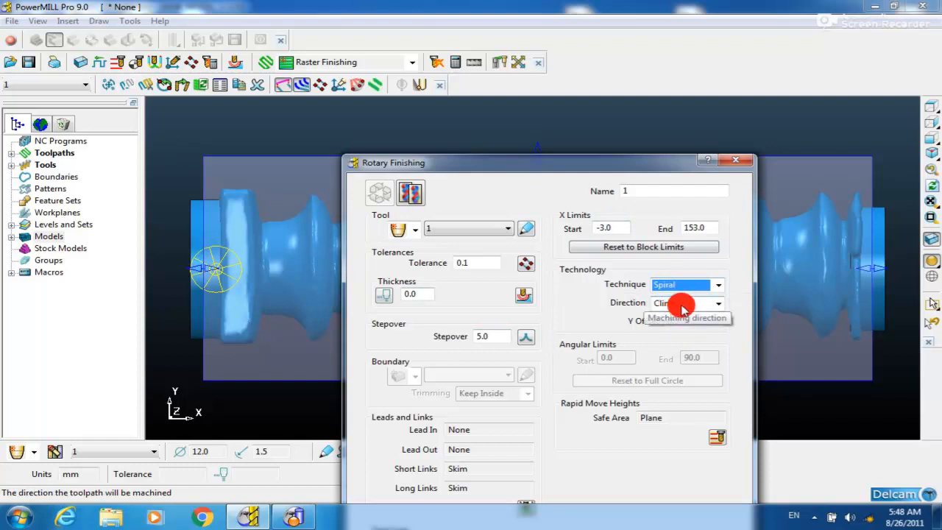
pyautogui.click(683, 305)
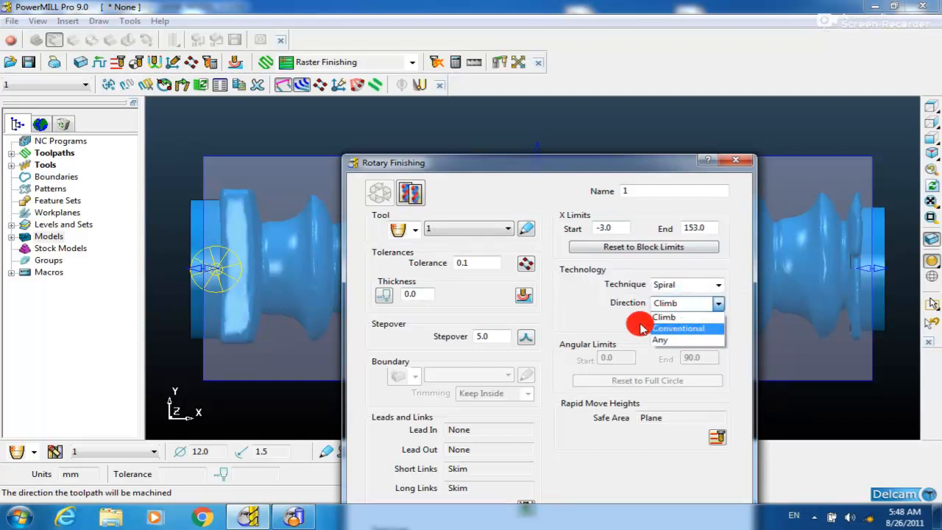
pyautogui.click(677, 343)
pyautogui.click(675, 308)
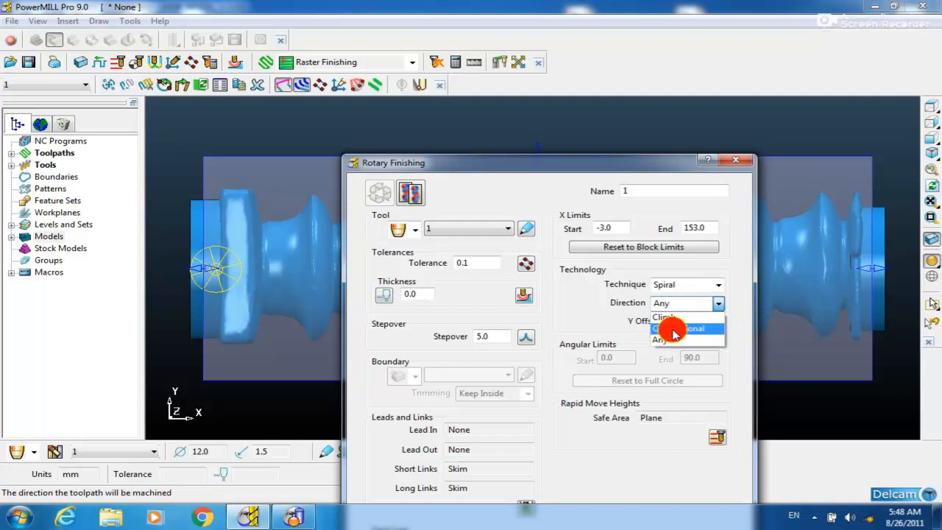
pyautogui.click(674, 330)
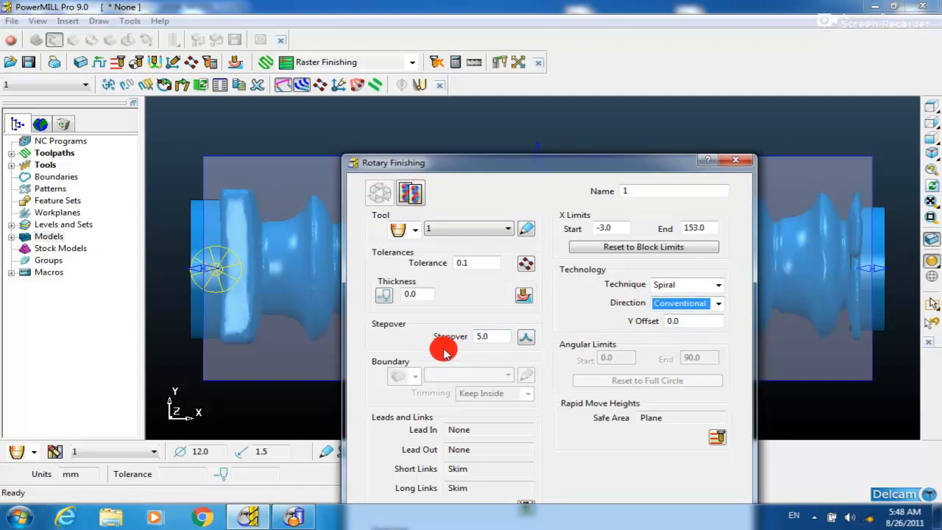
# Set the stepover to 0.3 and the Y offset to half of it, 0.15, keeping the Conventional direction
pyautogui.doubleClick(501, 336)
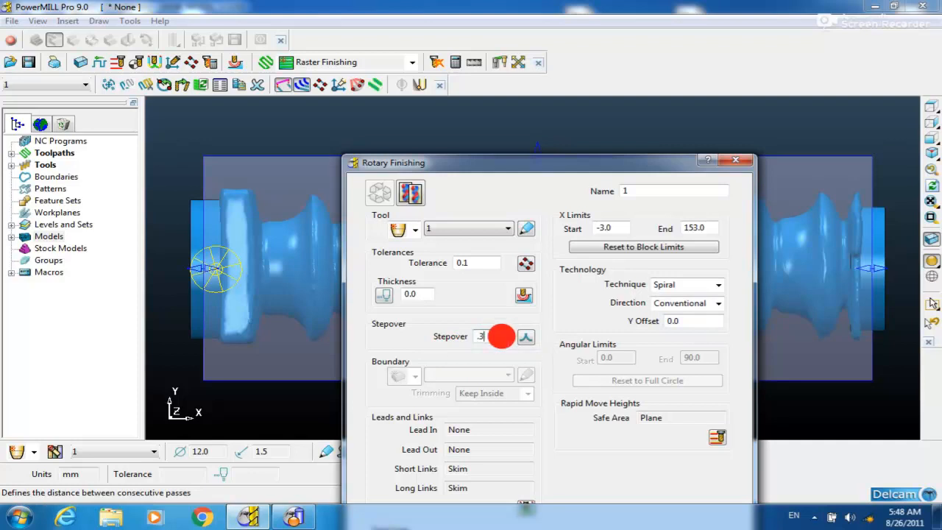
pyautogui.click(690, 318)
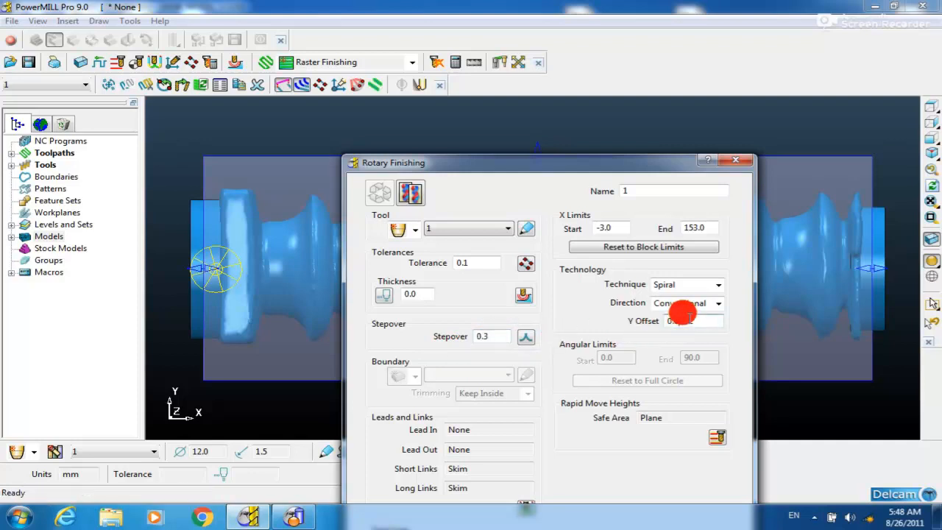
pyautogui.click(691, 304)
pyautogui.click(679, 329)
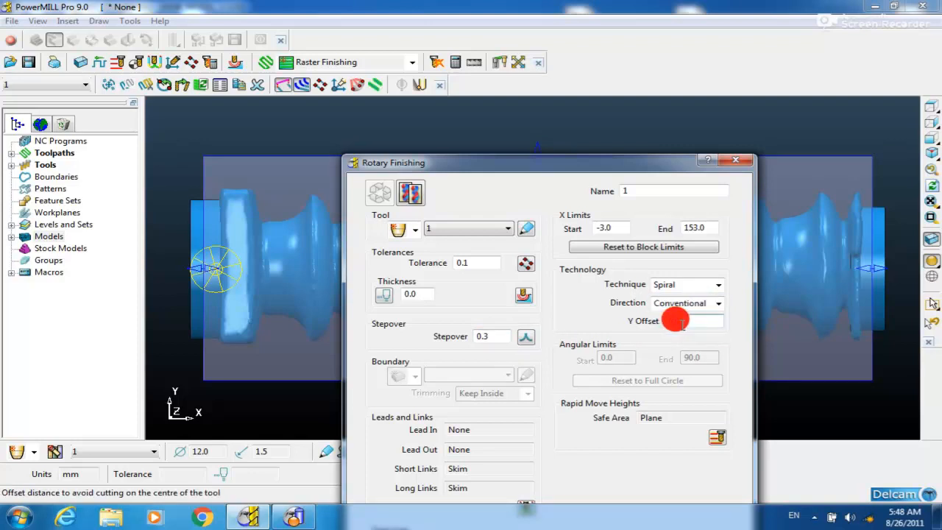
pyautogui.write('.15')
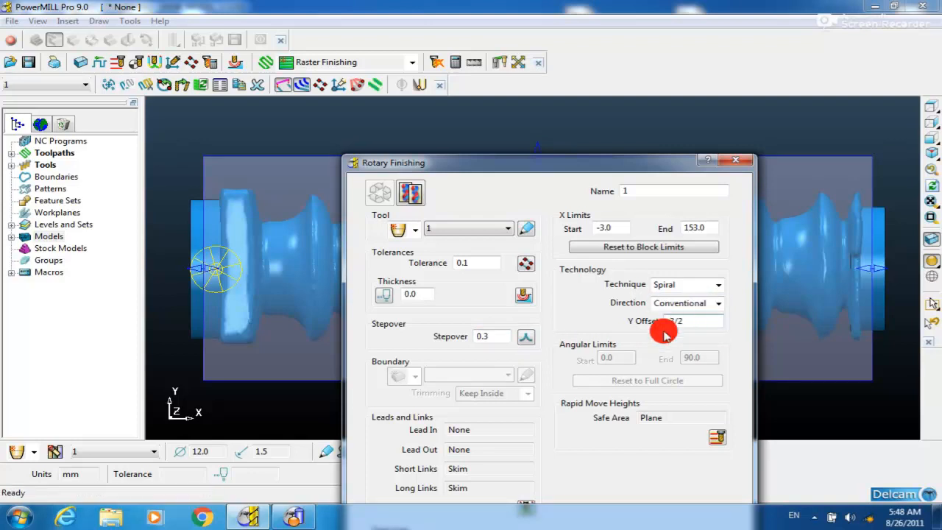
pyautogui.click(486, 329)
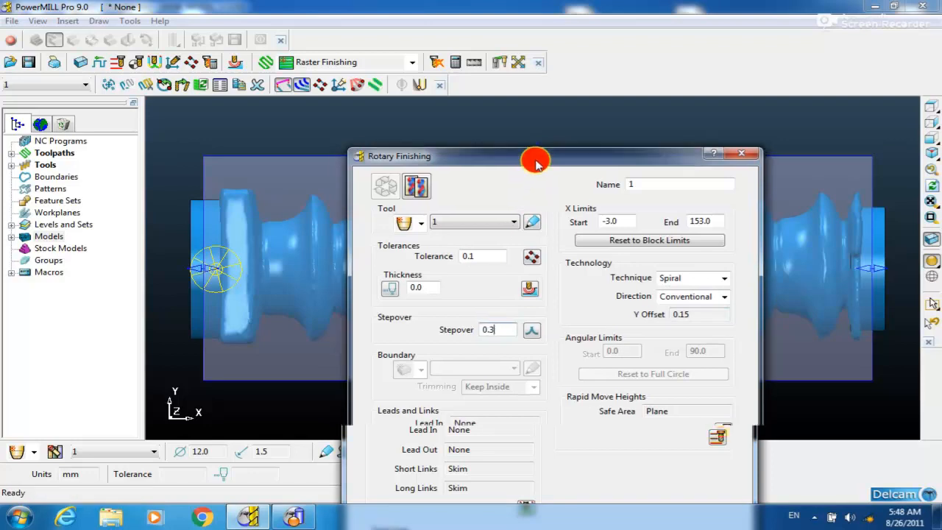
# Calculate the rotary finishing toolpath with these settings and close its dialog
pyautogui.moveTo(547, 89); pyautogui.dragTo(565, 22)
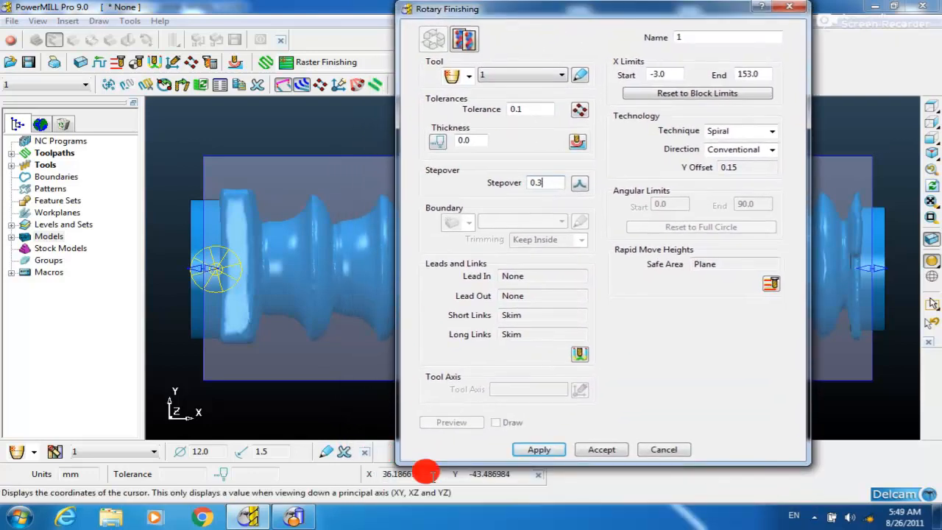
pyautogui.click(542, 450)
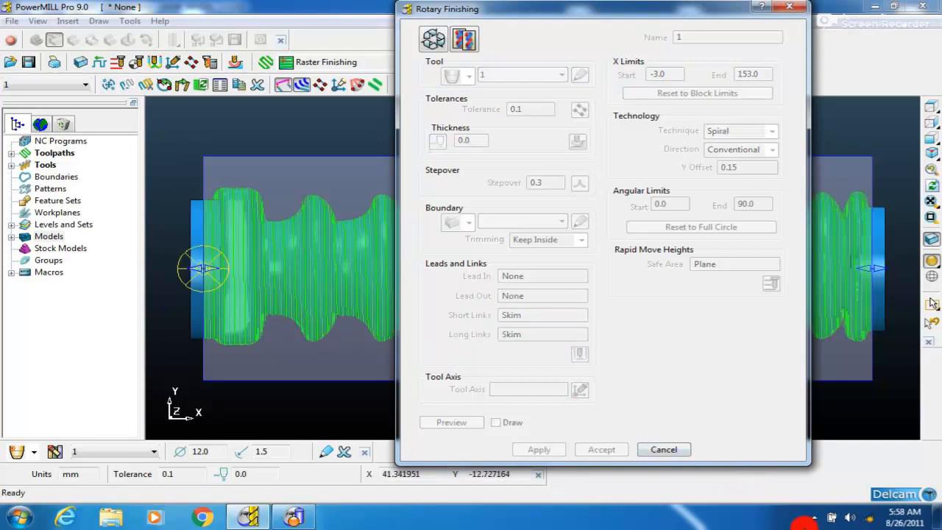
pyautogui.click(813, 519)
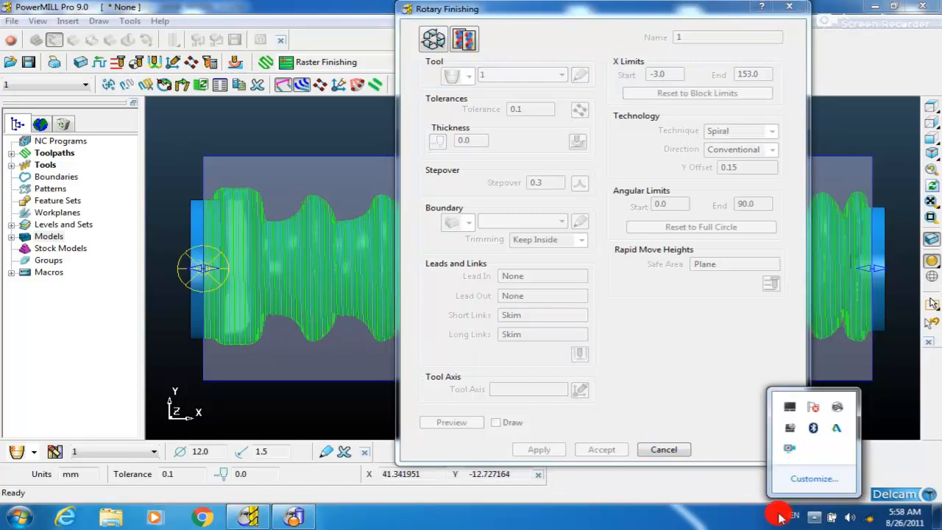
pyautogui.click(804, 521)
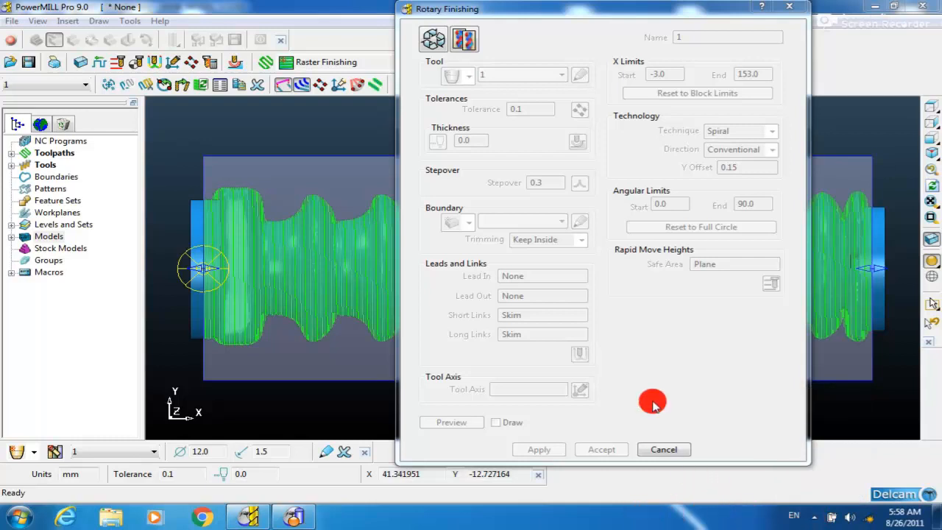
pyautogui.click(789, 7)
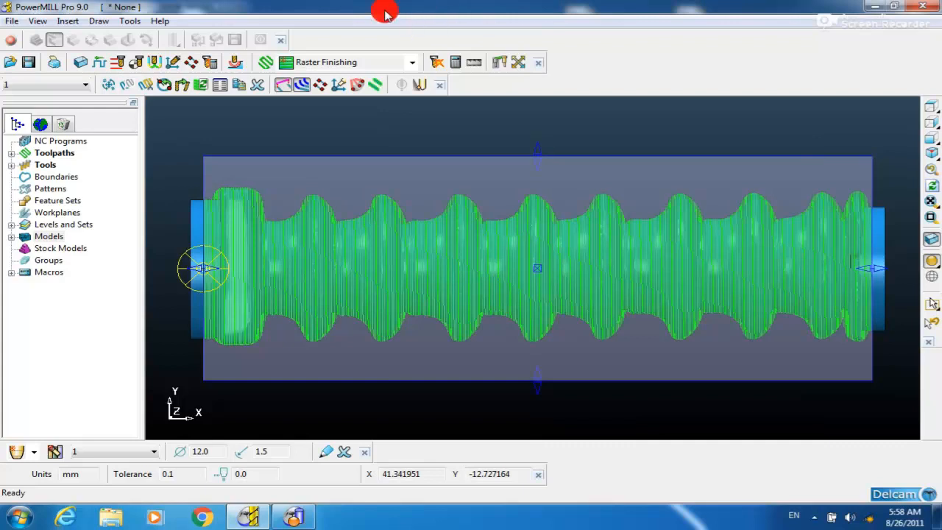
# Create an individual NC program from toolpath 1
pyautogui.doubleClick(25, 153)
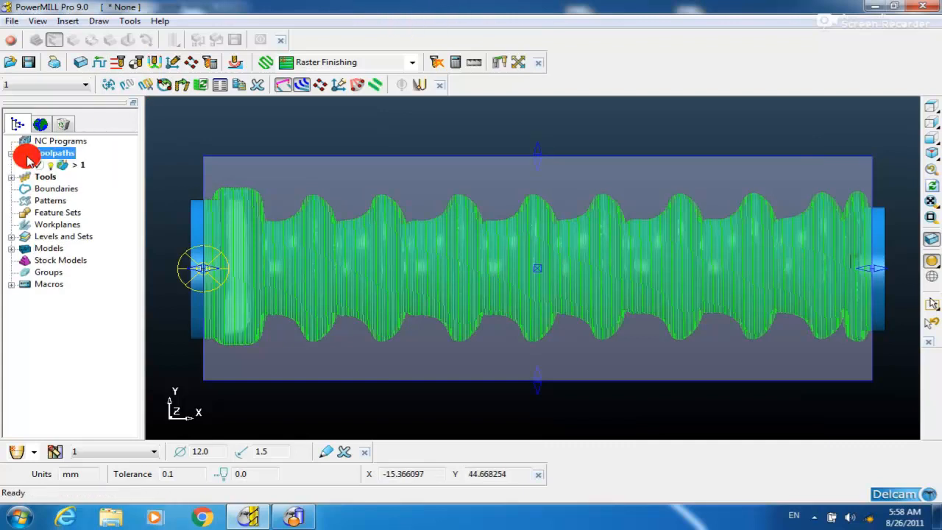
pyautogui.click(64, 168)
pyautogui.rightClick(63, 168)
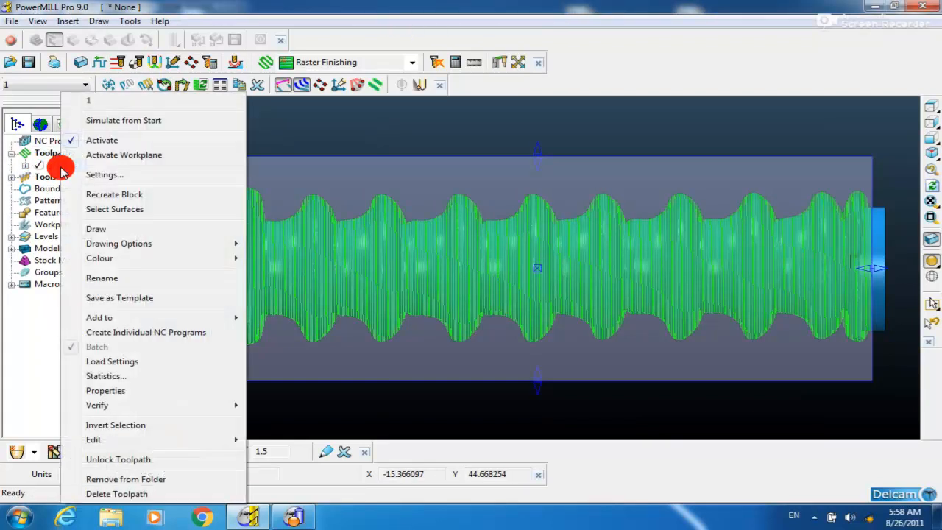
pyautogui.click(125, 332)
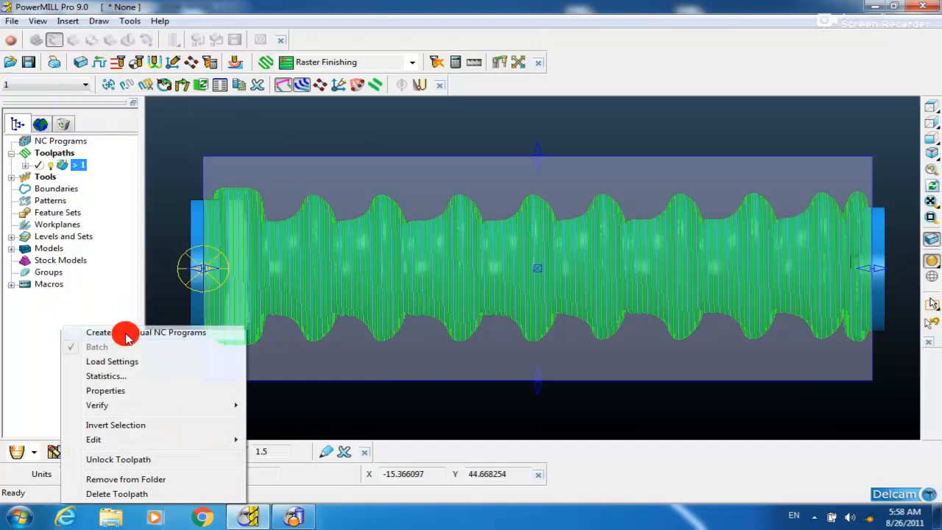
# Expand the NC programs and activate NC program 1
pyautogui.click(24, 143)
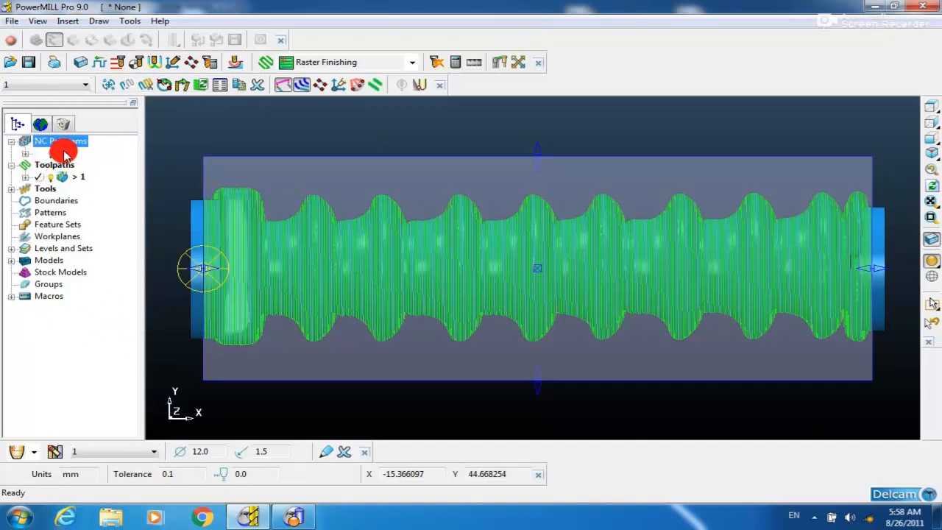
pyautogui.rightClick(64, 153)
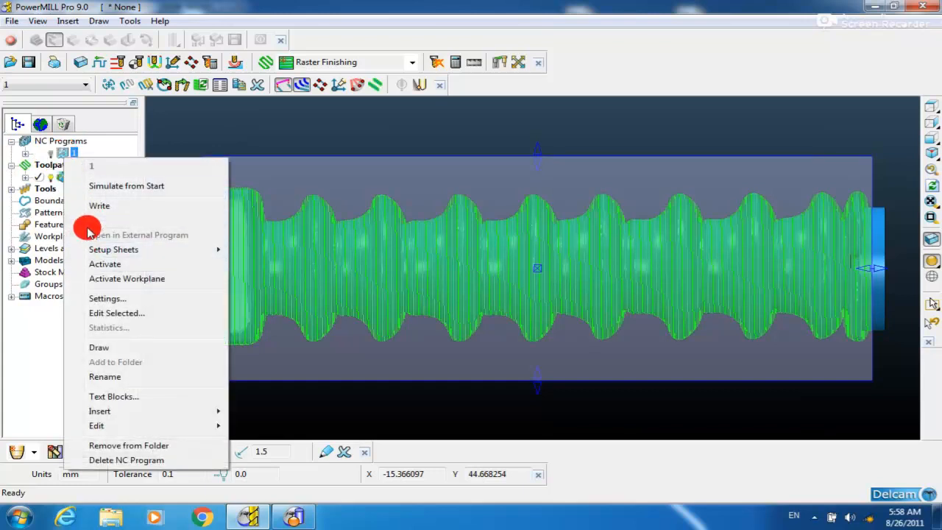
pyautogui.click(99, 264)
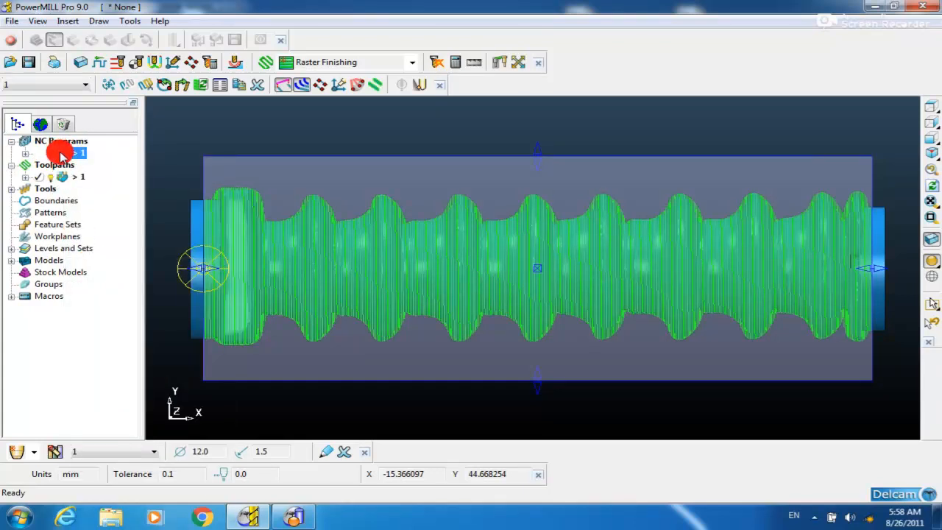
# Open the settings of NC program 1 and rename it to "as"
pyautogui.rightClick(63, 156)
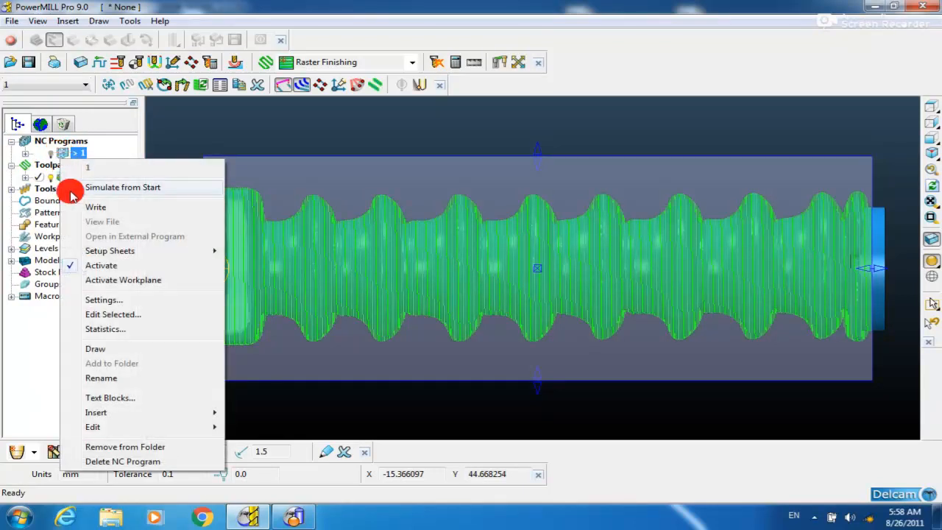
pyautogui.click(96, 300)
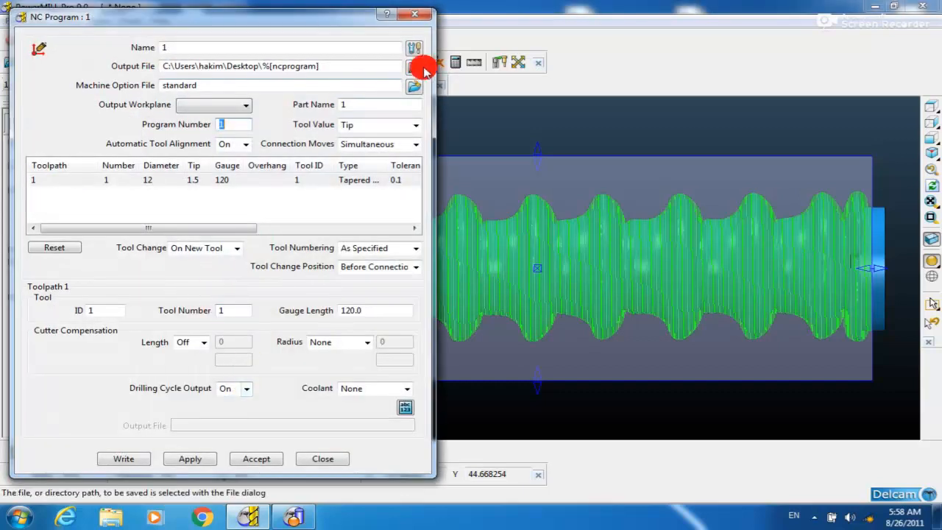
pyautogui.click(293, 48)
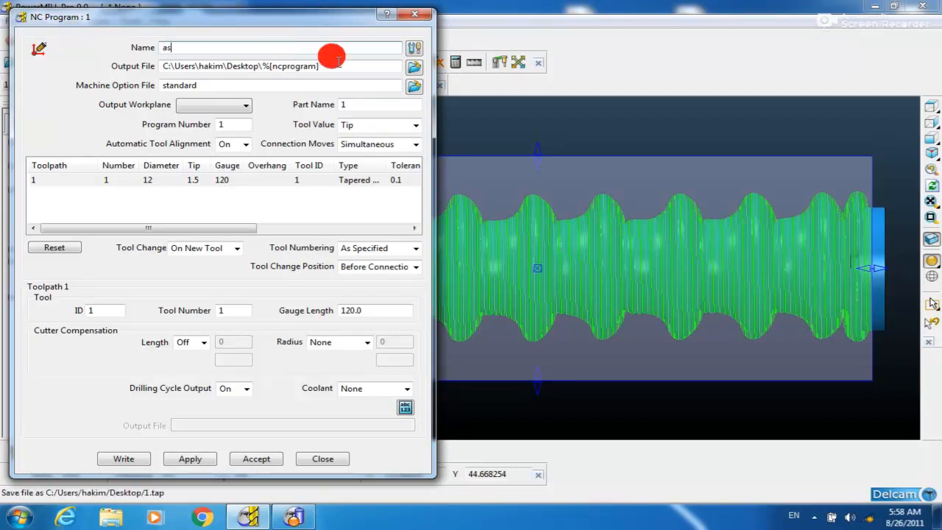
# Set the NC program's output file to "rotary" on the Desktop
pyautogui.click(410, 66)
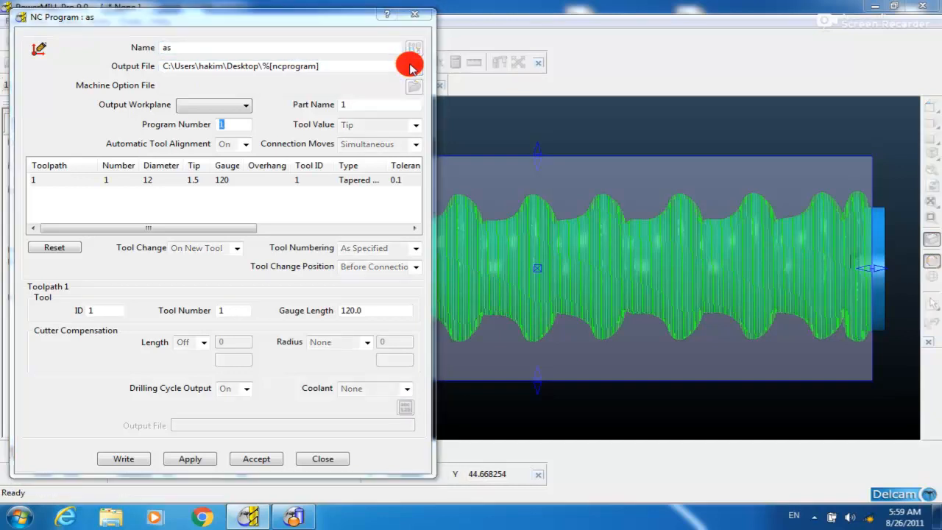
pyautogui.click(204, 177)
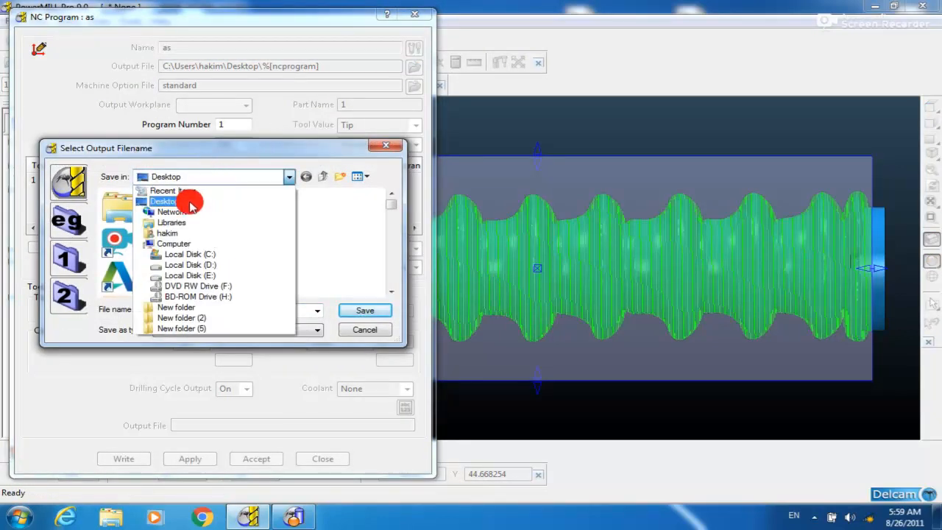
pyautogui.click(186, 201)
pyautogui.click(209, 308)
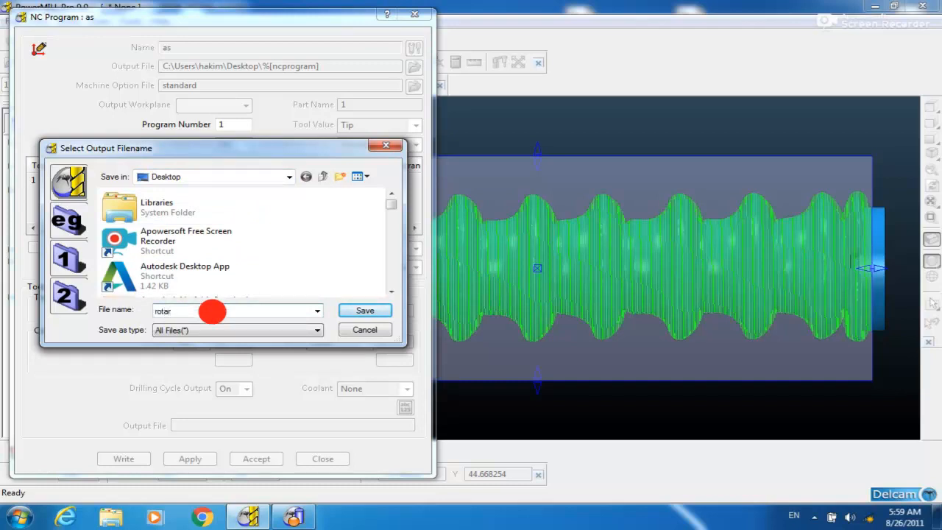
pyautogui.click(344, 310)
# Choose CNC CUTER-ok AB.opt from the ductpost folder as the machine option file
pyautogui.click(414, 86)
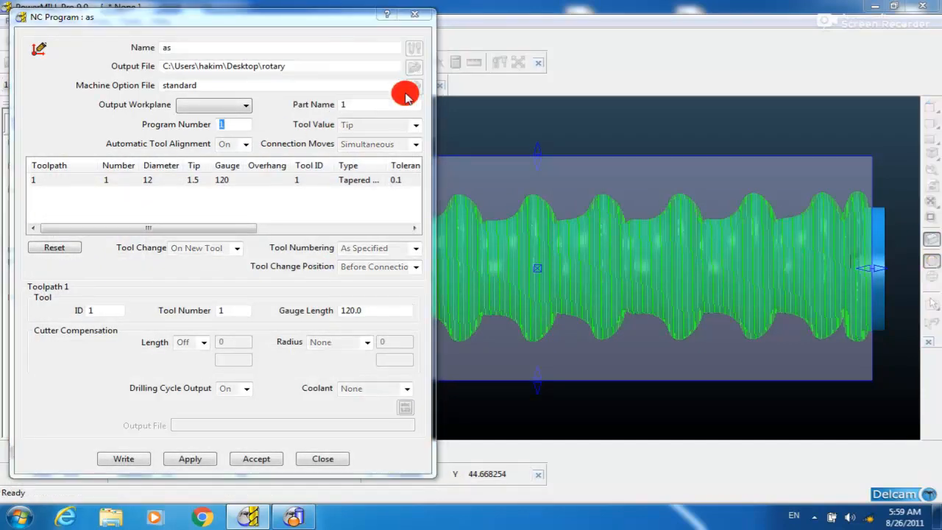
pyautogui.moveTo(267, 147); pyautogui.dragTo(450, 139)
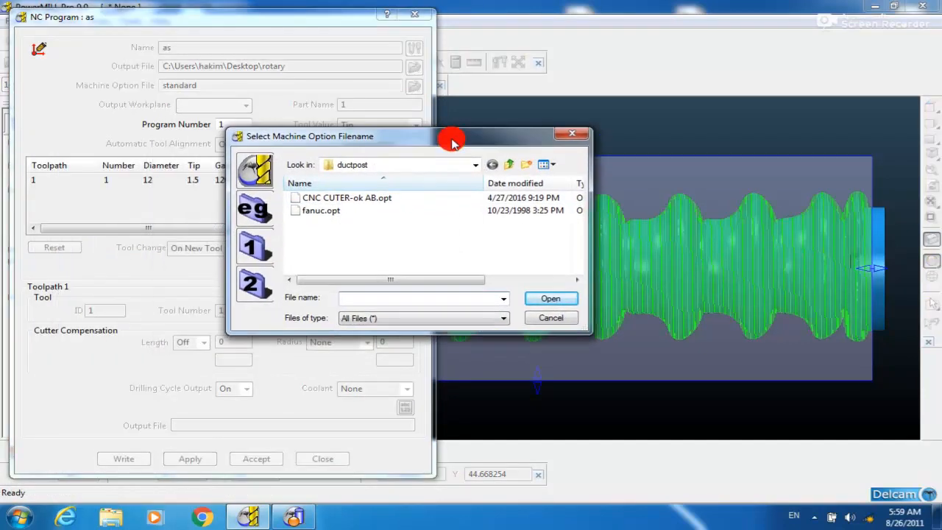
pyautogui.moveTo(383, 140); pyautogui.dragTo(488, 147)
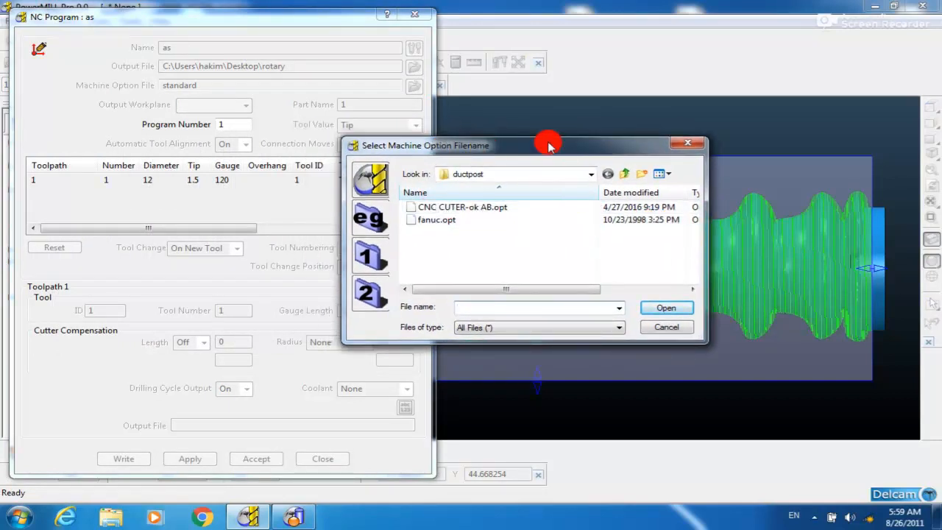
pyautogui.moveTo(548, 146); pyautogui.dragTo(471, 143)
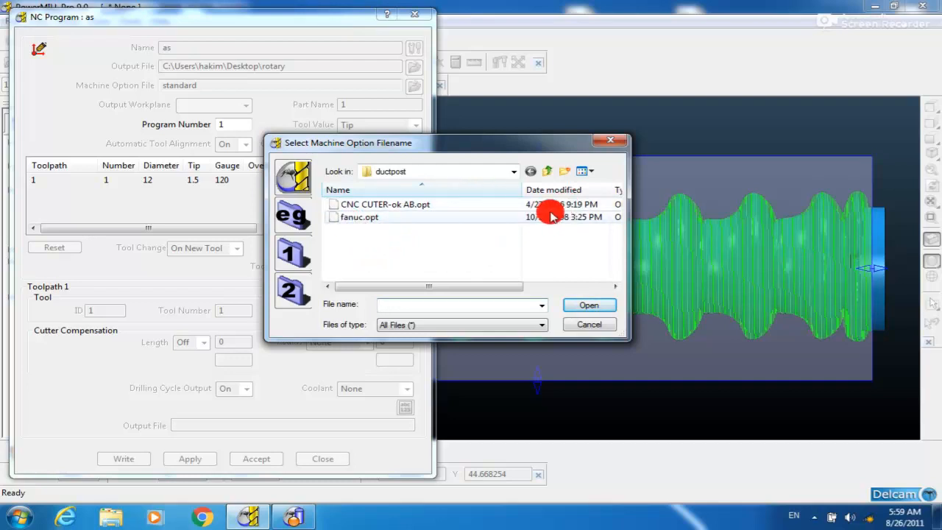
pyautogui.doubleClick(380, 205)
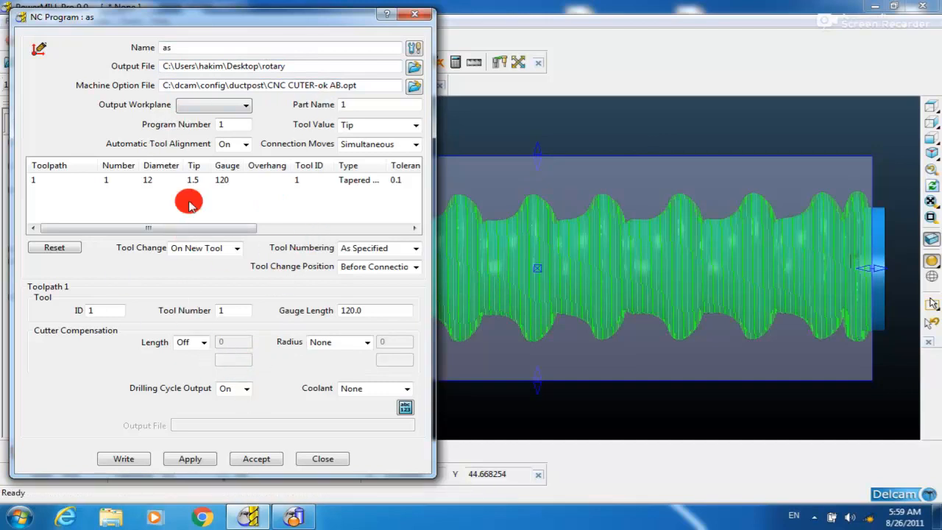
# Switch the drilling cycle output to Off and apply the NC program settings
pyautogui.click(237, 391)
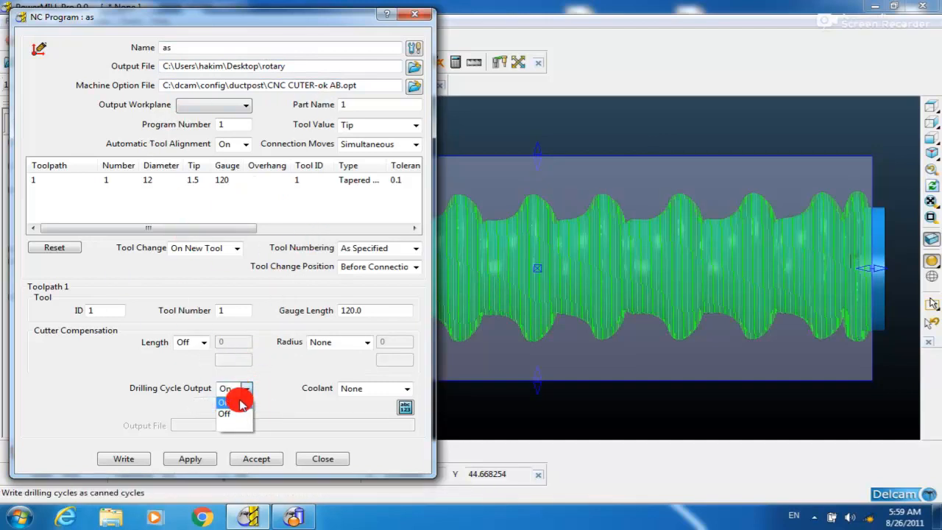
pyautogui.click(238, 415)
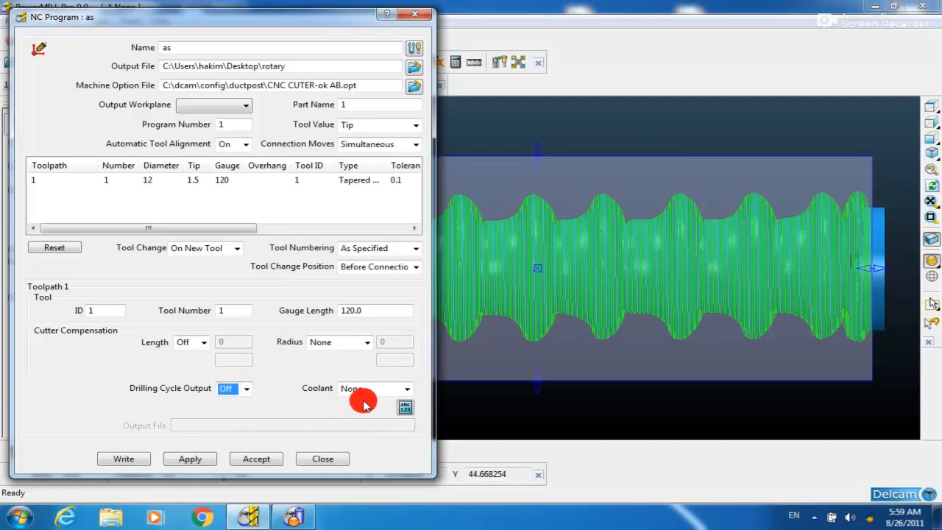
pyautogui.moveTo(195, 16); pyautogui.dragTo(326, 6)
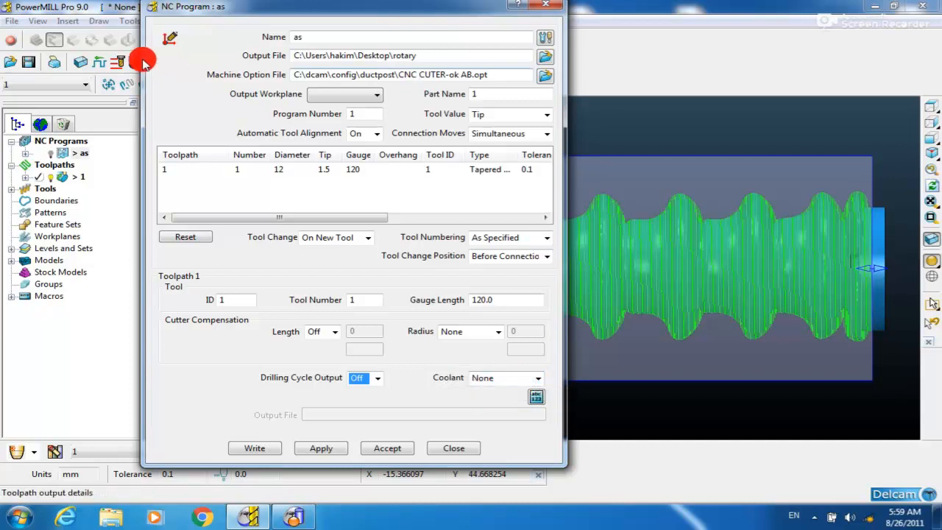
pyautogui.moveTo(221, 15); pyautogui.dragTo(355, 57)
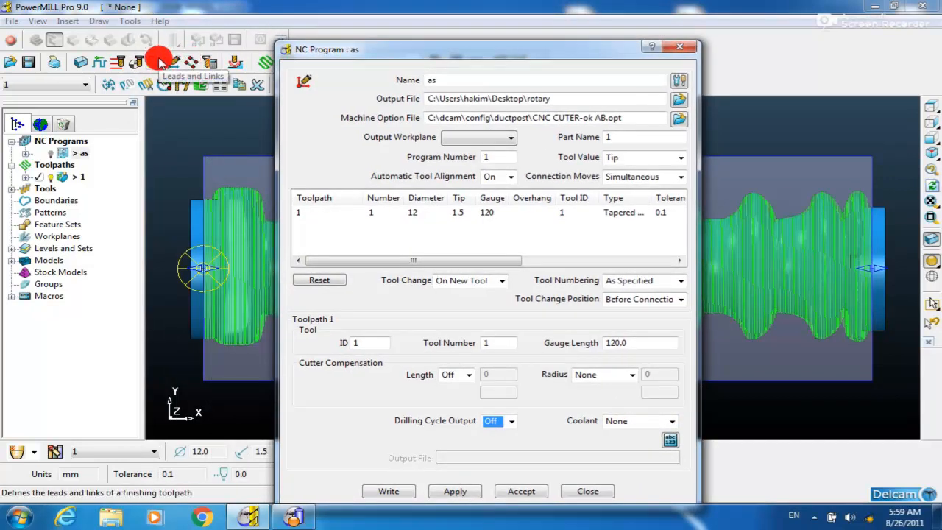
pyautogui.moveTo(304, 48); pyautogui.dragTo(336, 23)
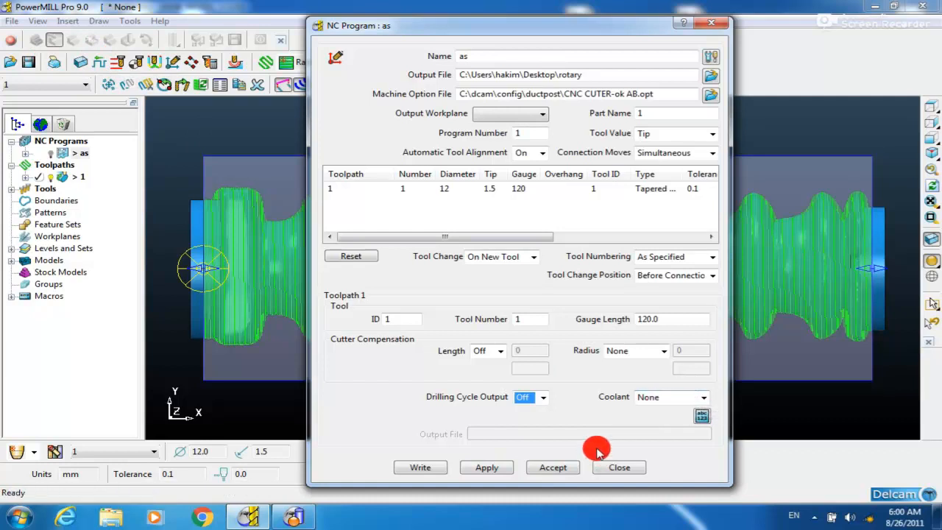
pyautogui.click(486, 470)
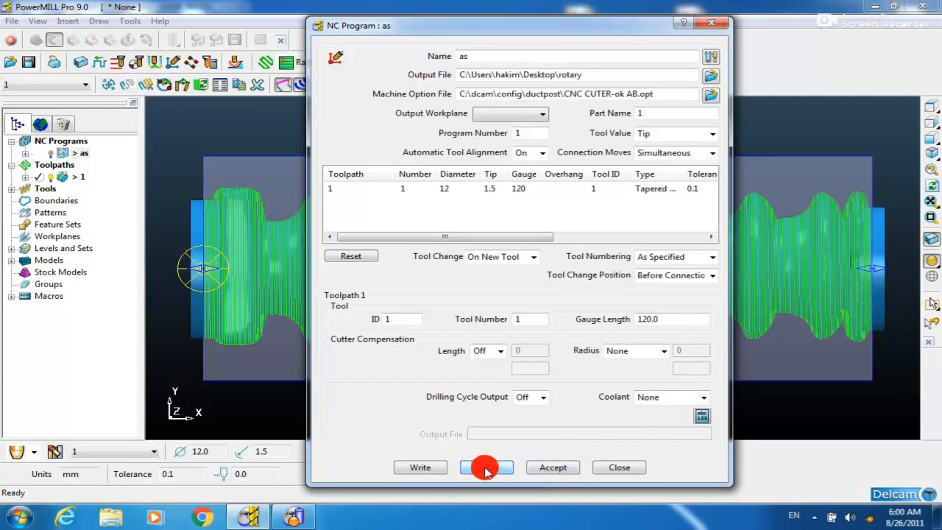
# Write the NC program to its output file, then close the report and the NC program settings
pyautogui.click(417, 468)
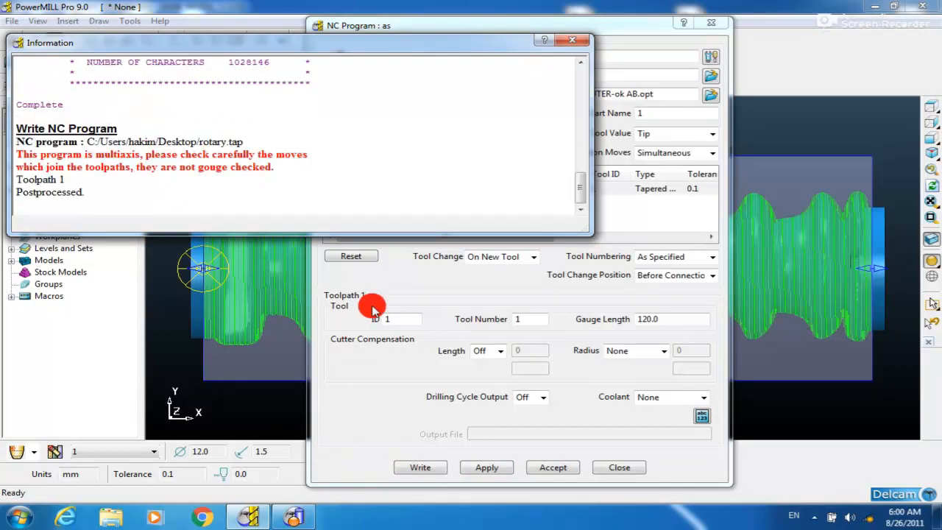
pyautogui.click(572, 40)
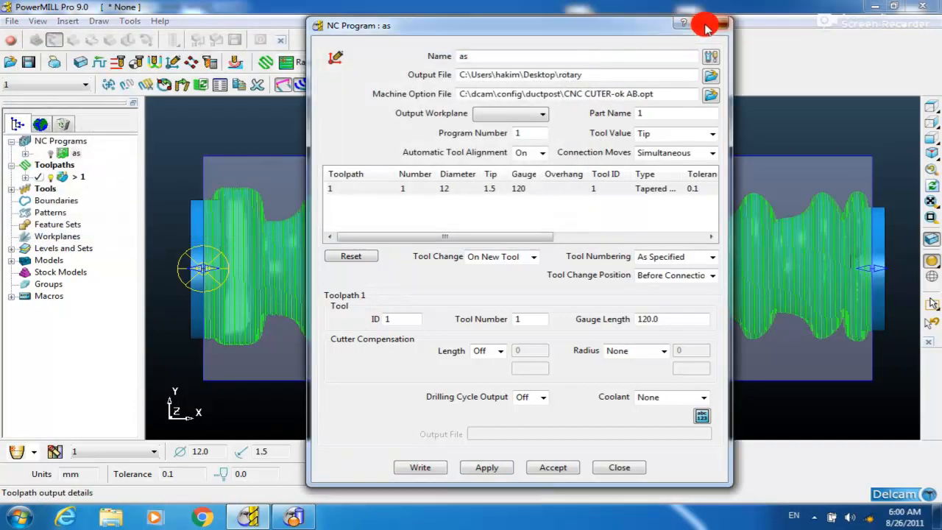
pyautogui.click(711, 23)
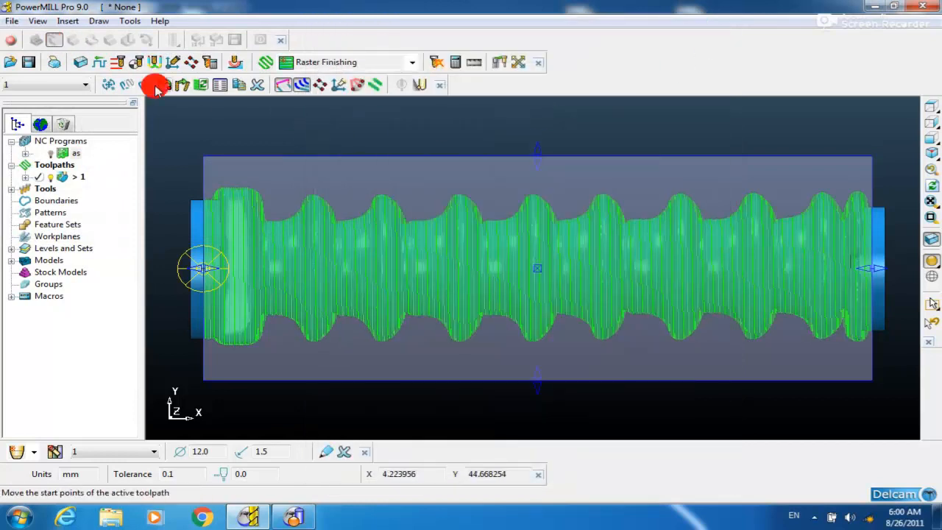
pyautogui.click(929, 108)
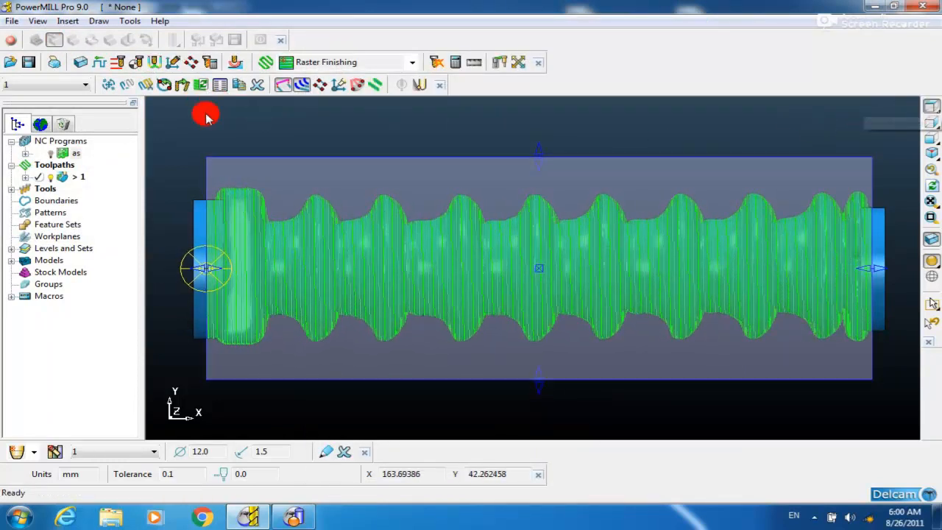
pyautogui.moveTo(436, 273); pyautogui.dragTo(448, 204, button='middle')
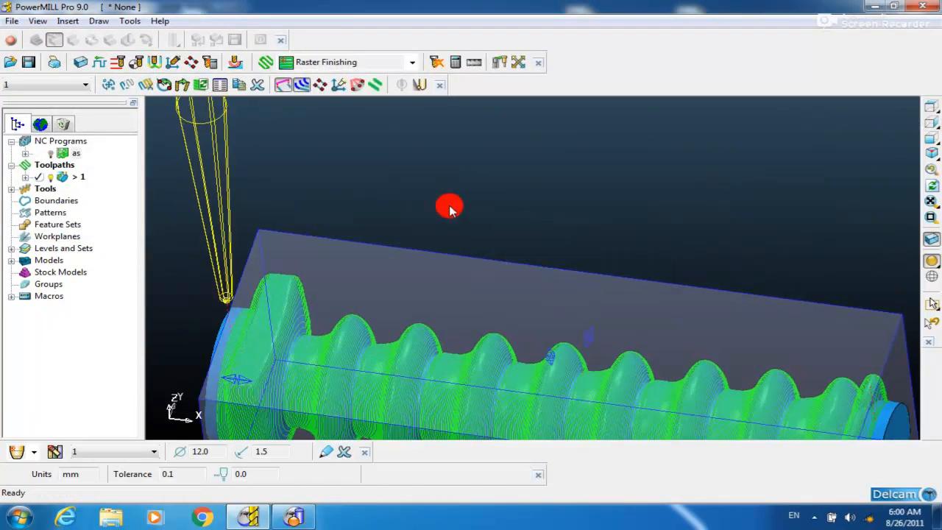
pyautogui.click(931, 153)
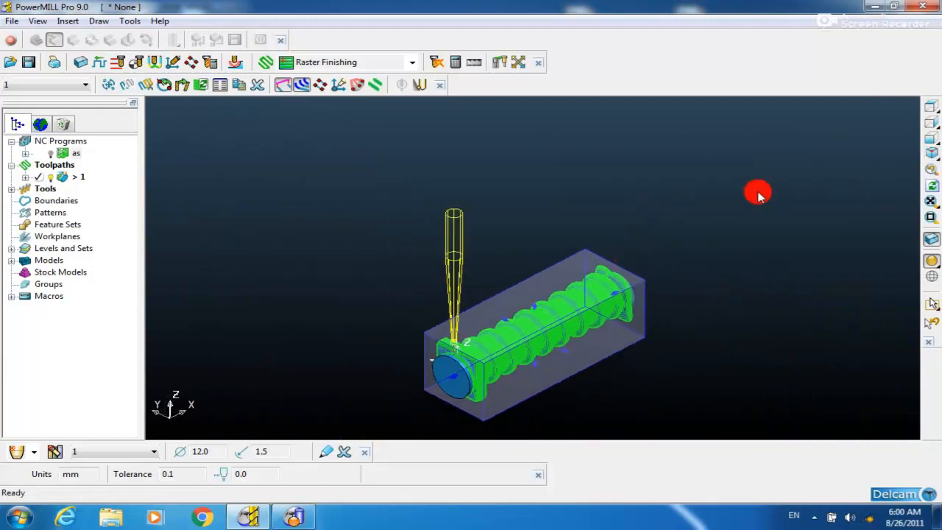
pyautogui.click(930, 106)
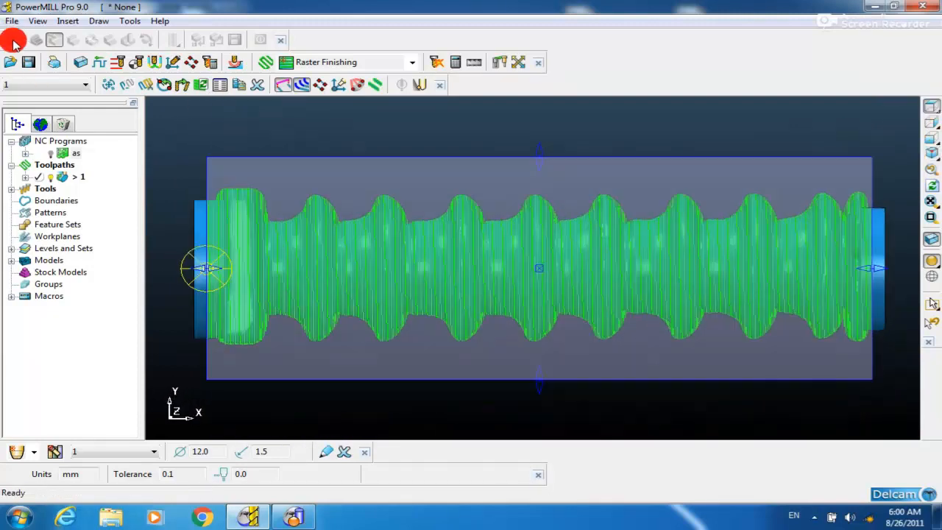
pyautogui.click(16, 23)
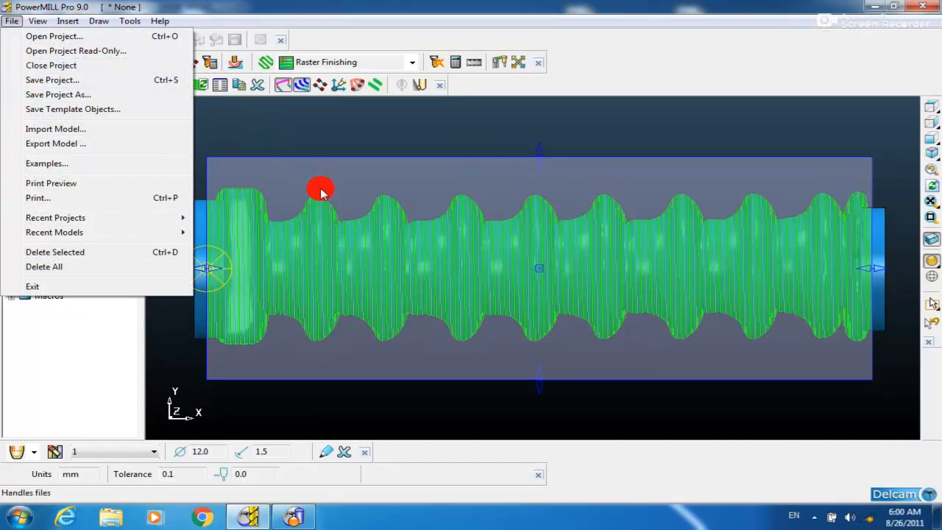
pyautogui.click(255, 137)
# Save the project under a new name, J CODE ROTARY, on the Desktop
pyautogui.click(12, 20)
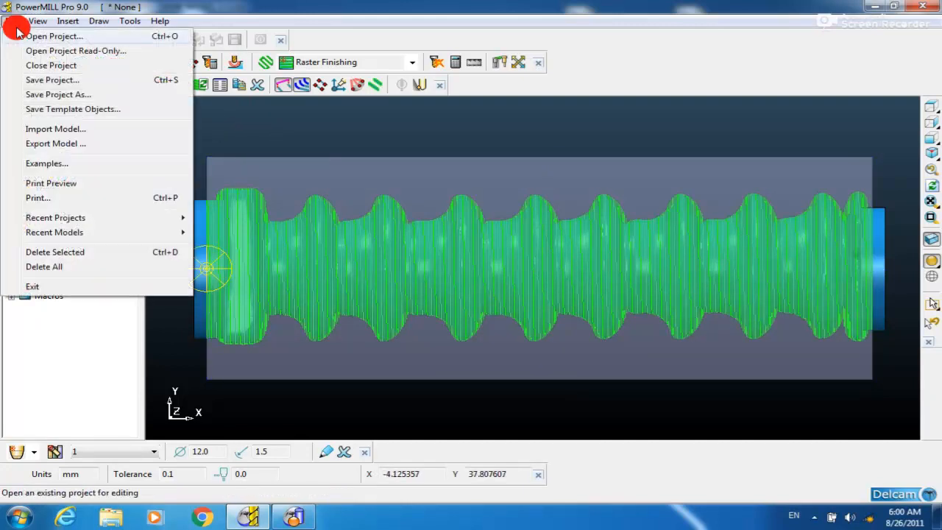
pyautogui.click(47, 94)
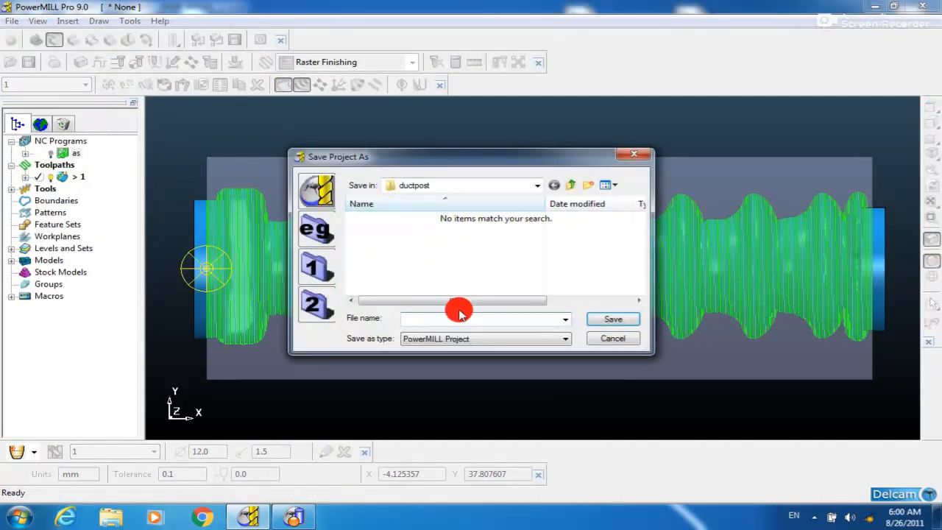
pyautogui.click(421, 185)
pyautogui.click(426, 199)
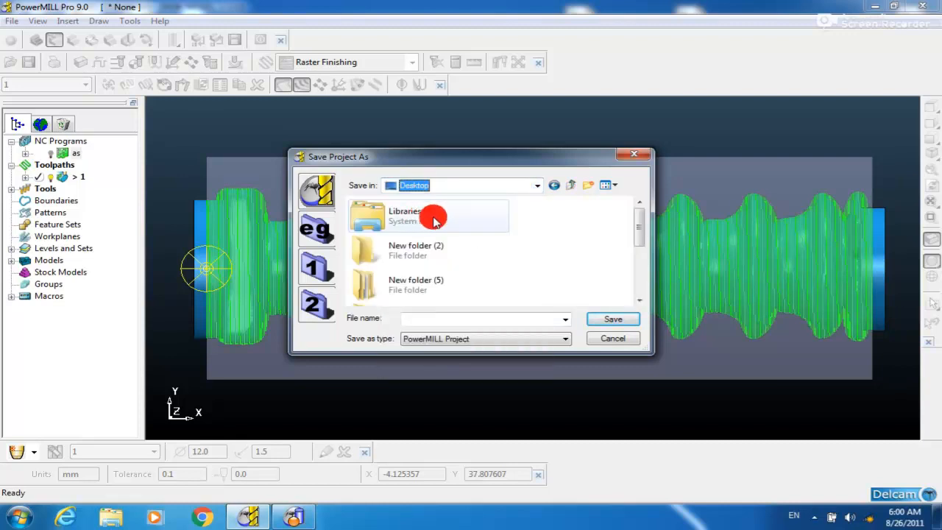
pyautogui.click(421, 187)
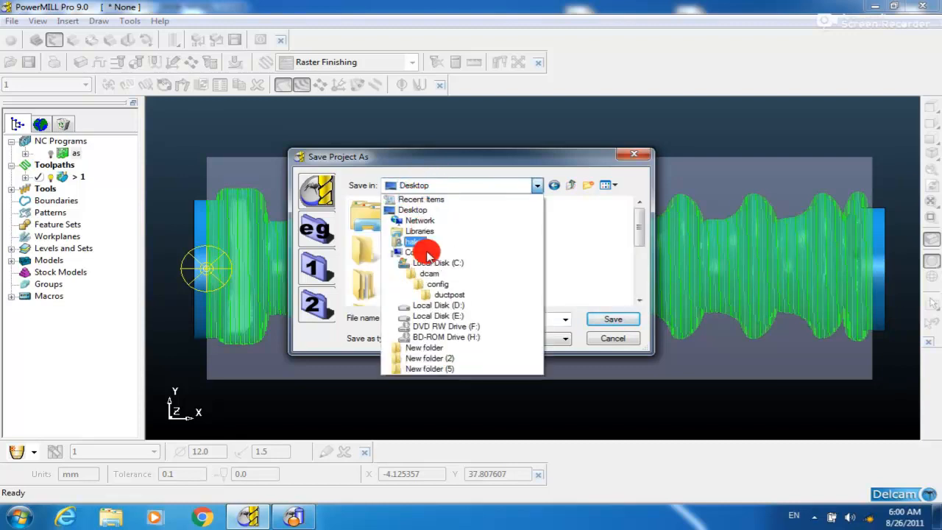
pyautogui.click(390, 208)
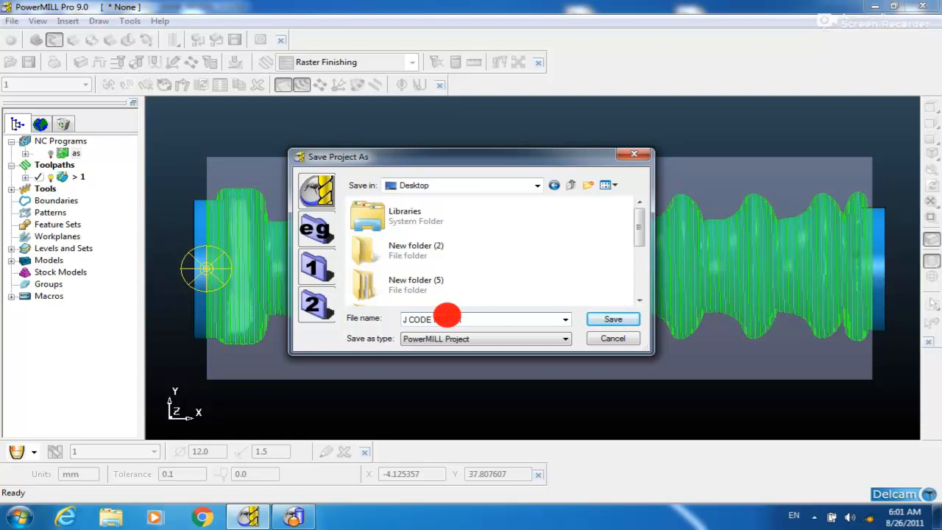
pyautogui.press('Return')
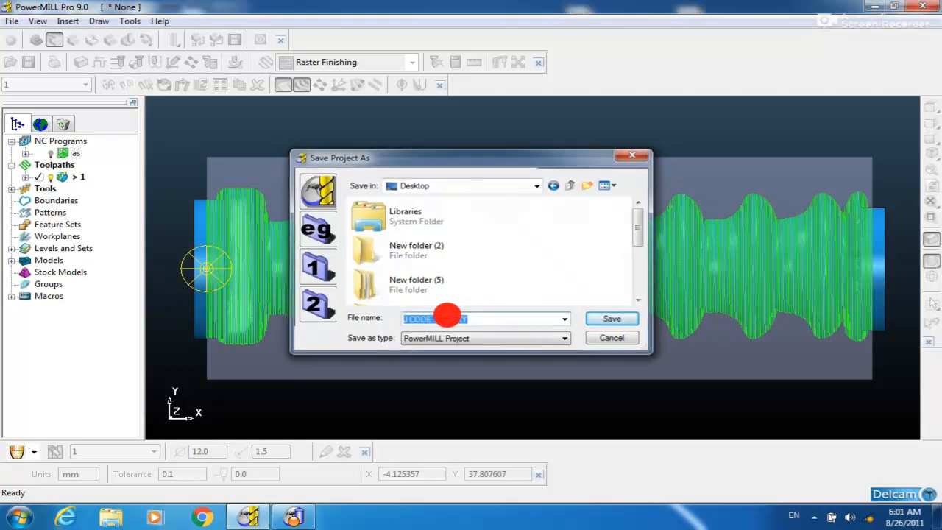
pyautogui.moveTo(331, 394); pyautogui.dragTo(439, 210, button='middle')
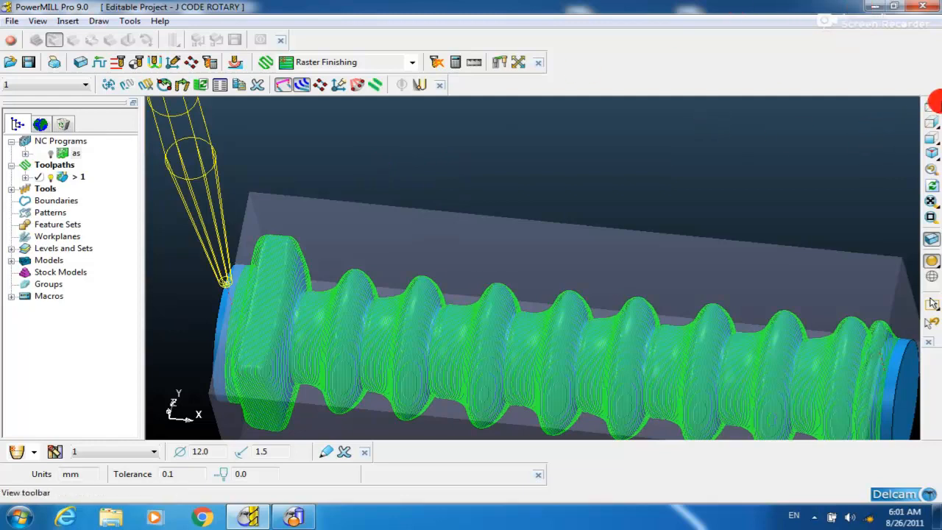
# Minimise PowerMILL and PowerSHAPE to reach the desktop, and refresh it
pyautogui.click(932, 105)
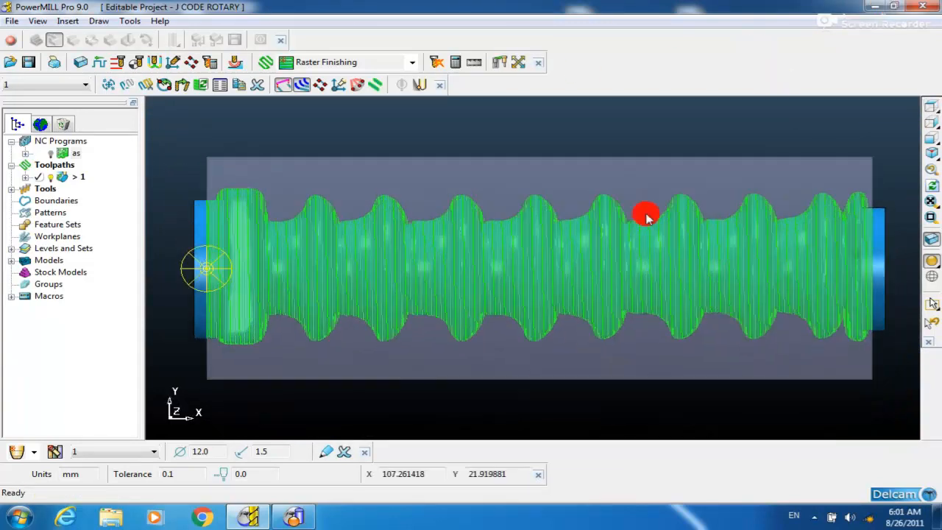
pyautogui.moveTo(616, 257); pyautogui.dragTo(664, 243, button='middle')
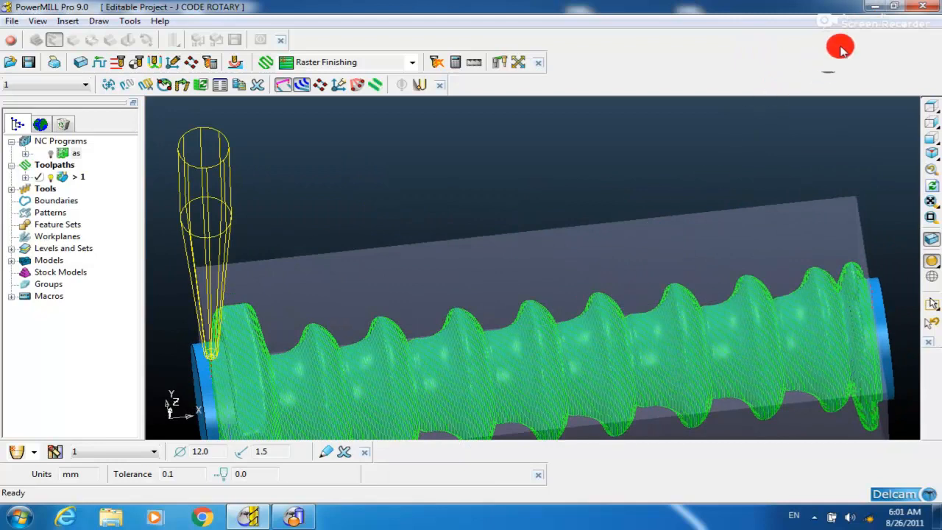
pyautogui.click(875, 7)
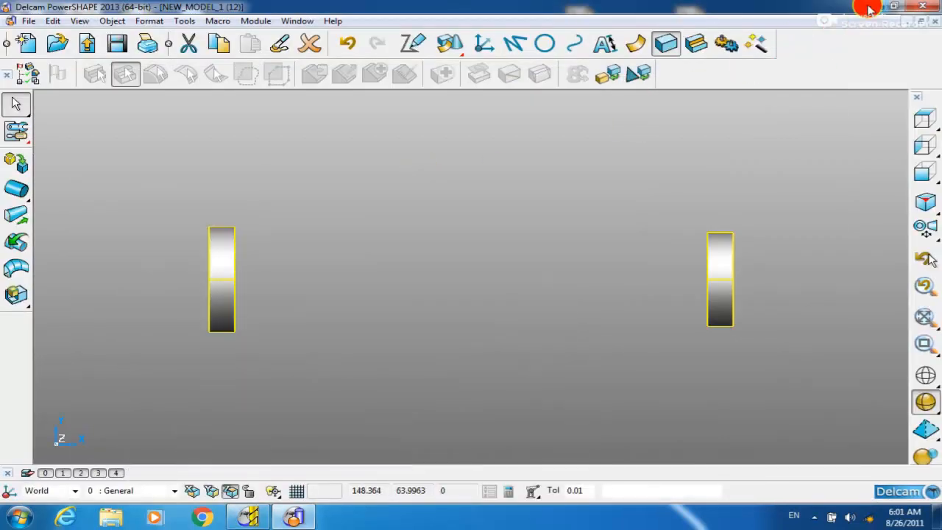
pyautogui.click(873, 6)
pyautogui.rightClick(486, 132)
pyautogui.click(513, 168)
# Move the rotary NC file to a clear area of the desktop and open it in Notepad
pyautogui.moveTo(192, 165); pyautogui.dragTo(593, 217)
pyautogui.click(583, 234)
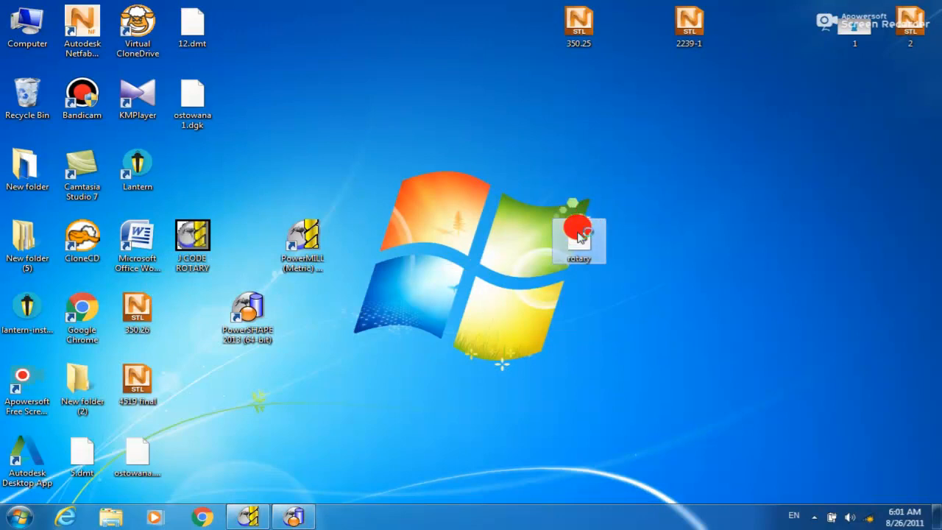
pyautogui.doubleClick(580, 234)
pyautogui.moveTo(369, 31); pyautogui.dragTo(567, 70)
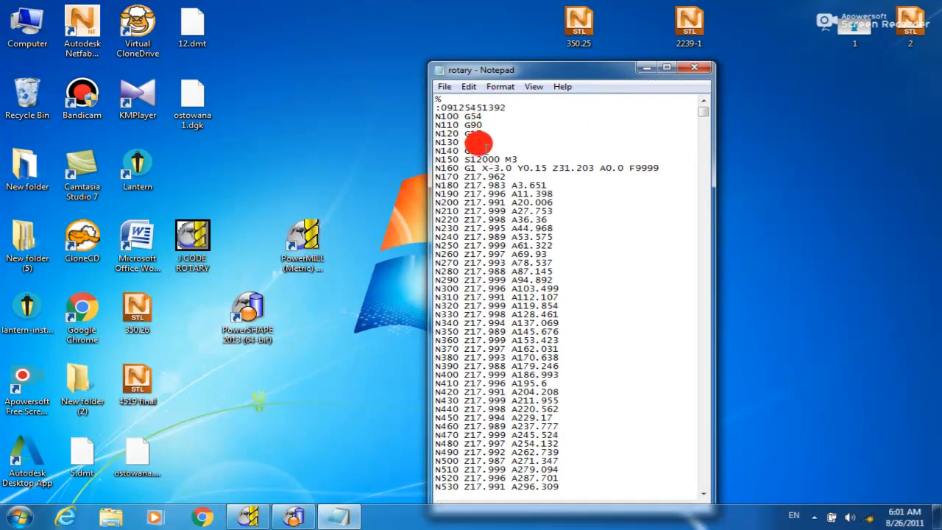
# Delete the N140 line and change block N160 to Z170. with feed rate F999
pyautogui.moveTo(486, 149); pyautogui.dragTo(436, 150)
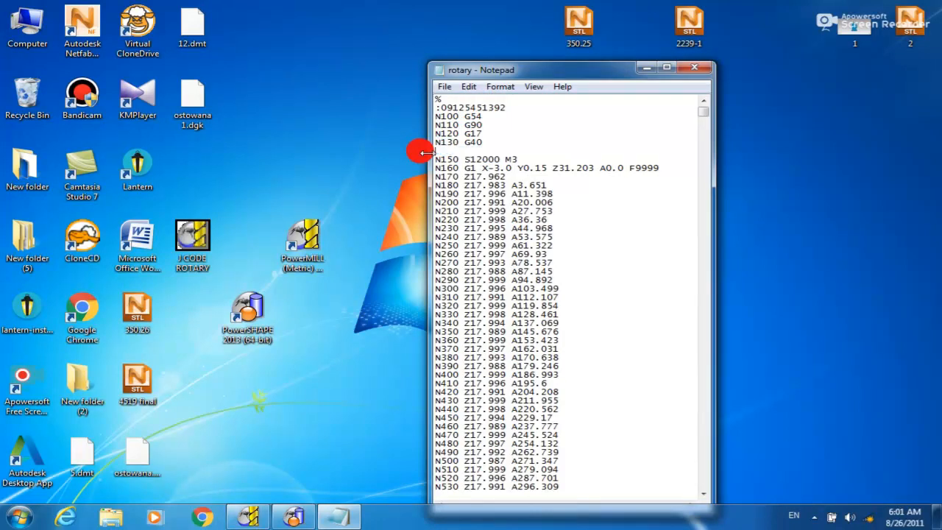
pyautogui.press('Delete')
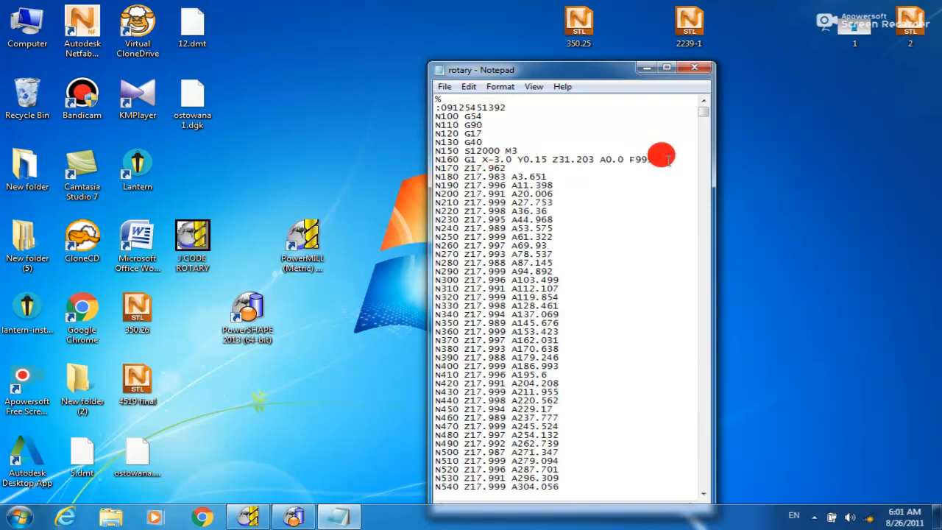
pyautogui.click(572, 159)
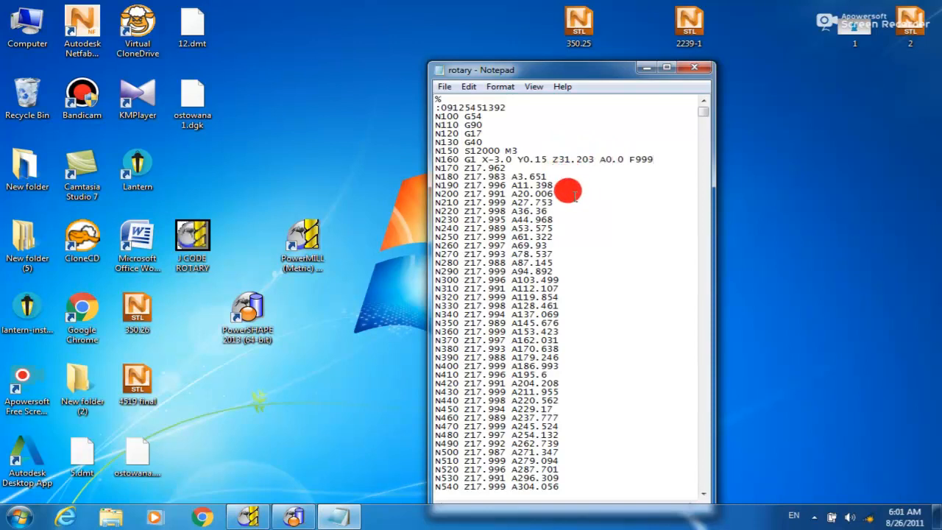
pyautogui.press('BackSpace')
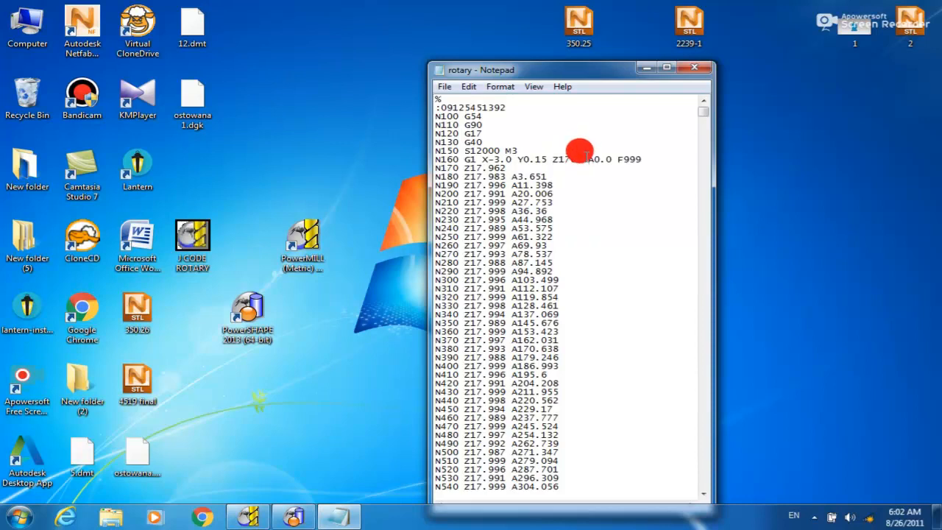
pyautogui.press('Delete')
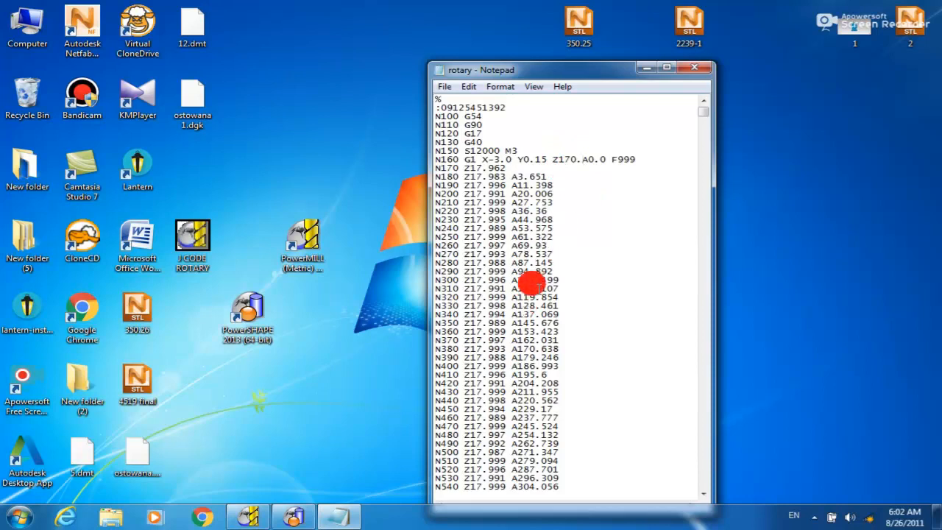
# Add the feed rate F10000 to the end of block N560
pyautogui.scroll(-11, 594, 176)
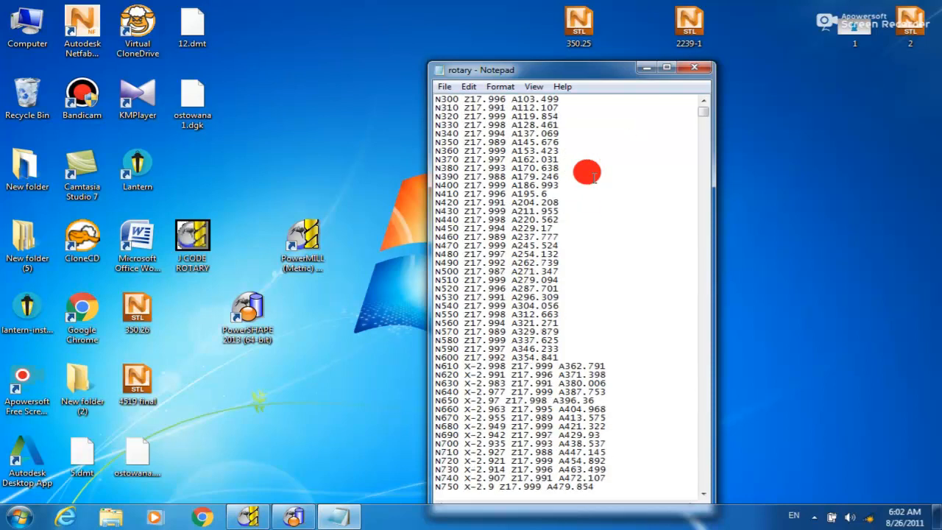
pyautogui.click(605, 218)
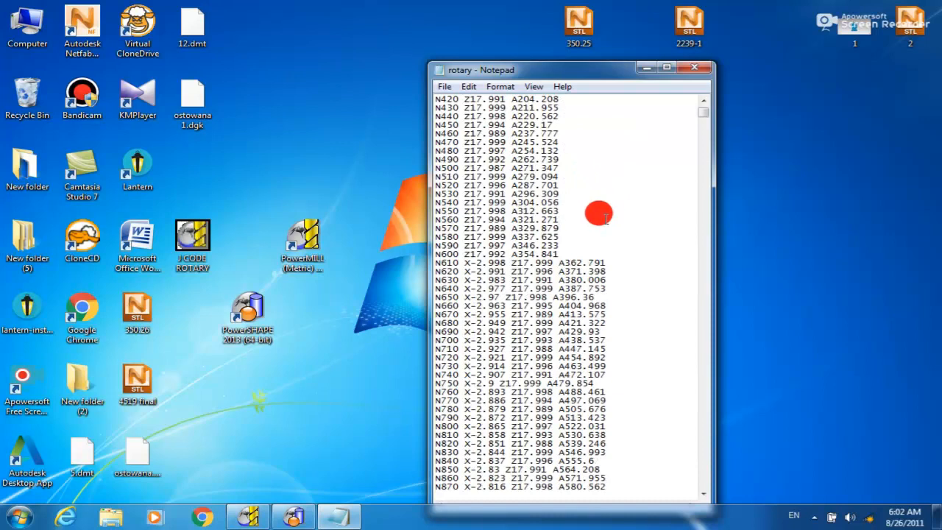
pyautogui.write('f')
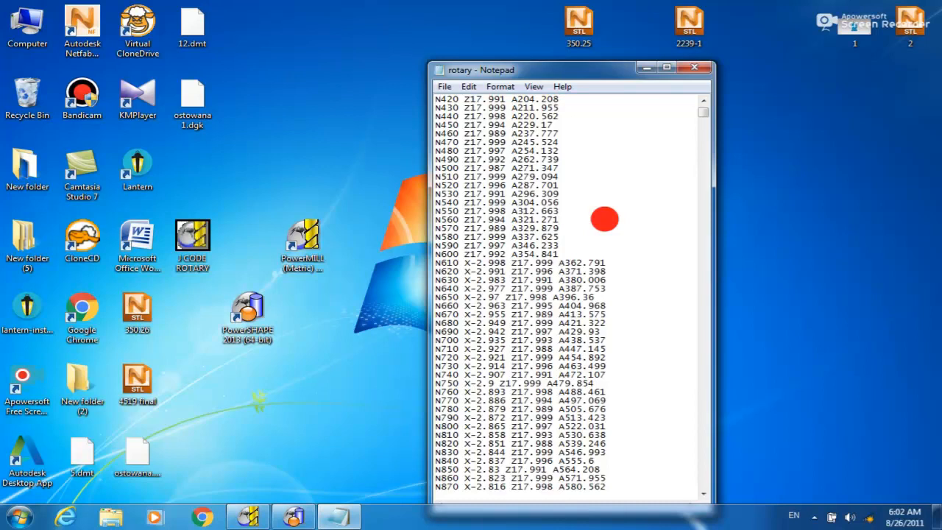
pyautogui.write('10000')
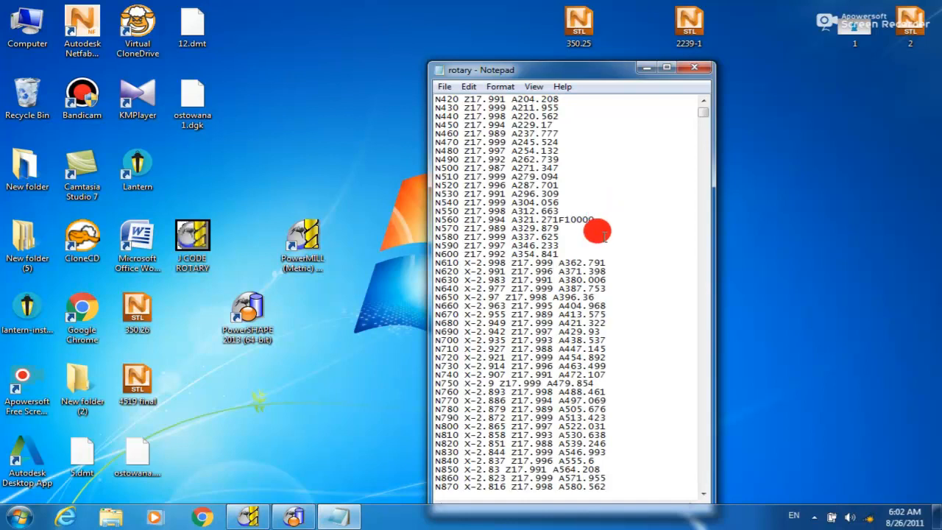
# Delete the closing M30 block and the % sign at the end of the NC program
pyautogui.scroll(3, 609, 207)
pyautogui.scroll(8, 608, 207)
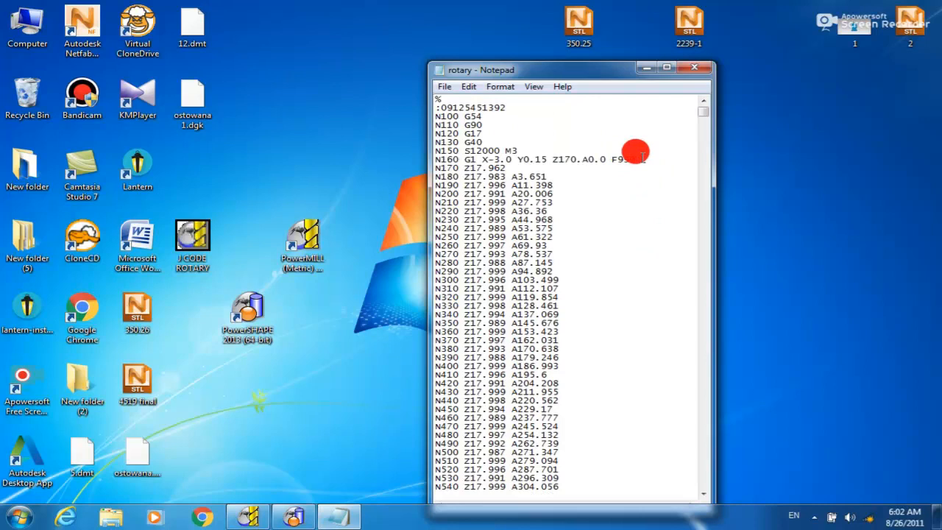
pyautogui.scroll(-9, 642, 155)
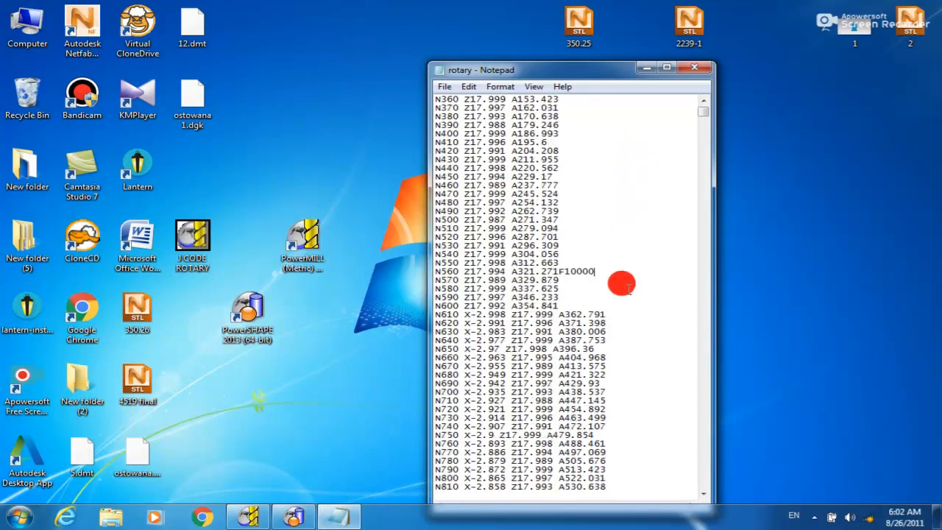
pyautogui.scroll(-2, 622, 284)
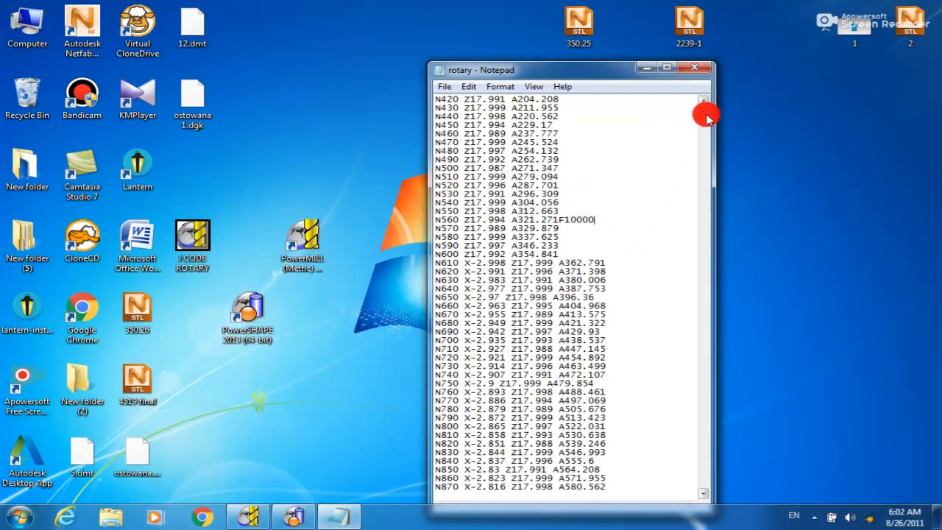
pyautogui.moveTo(711, 112); pyautogui.dragTo(669, 481)
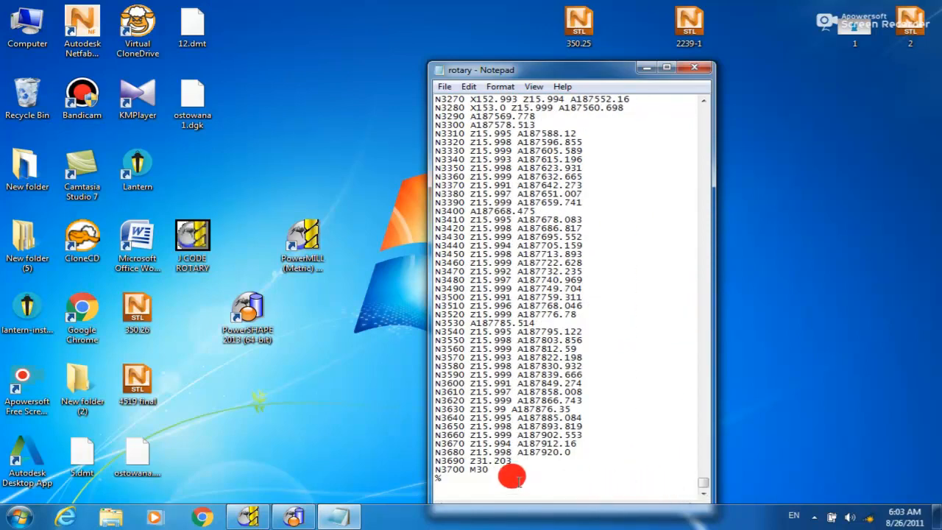
pyautogui.moveTo(513, 477); pyautogui.dragTo(431, 468)
pyautogui.press('Delete')
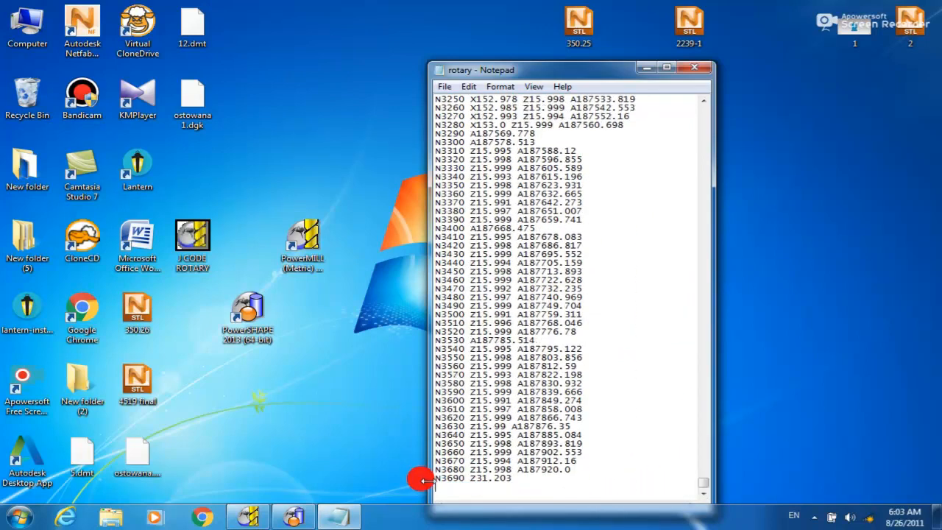
# Change the final retract height in block N3690 to Z170
pyautogui.press('BackSpace')
pyautogui.press('BackSpace')
pyautogui.press('BackSpace')
pyautogui.press('BackSpace')
pyautogui.press('BackSpace')
pyautogui.press('BackSpace')
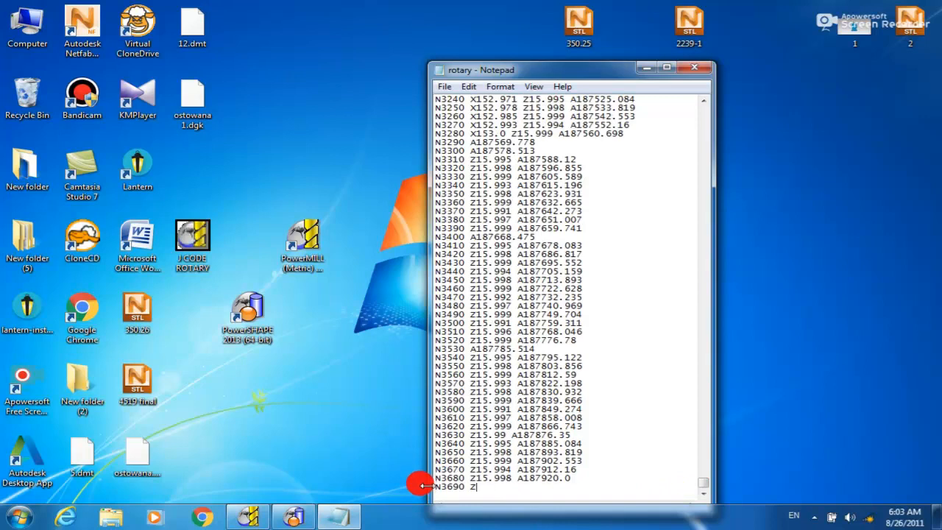
pyautogui.write('170')
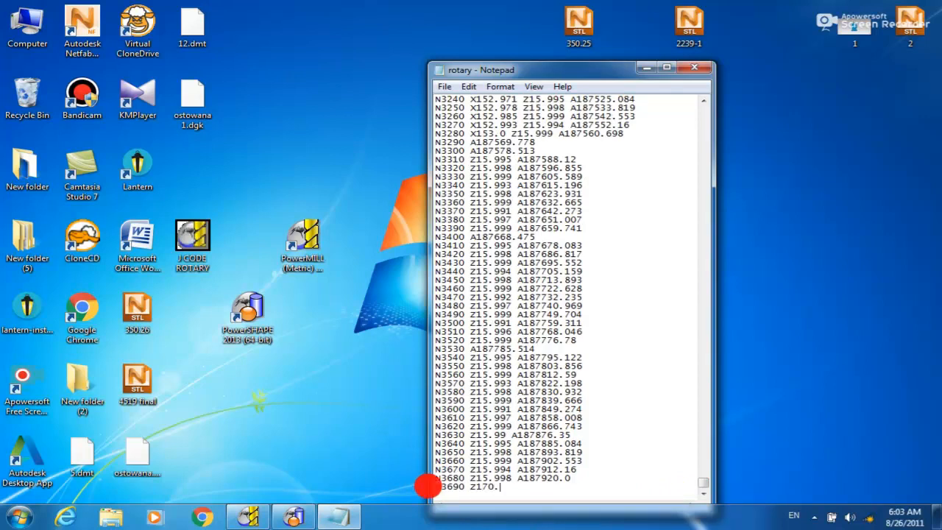
pyautogui.write('.')
# Add two closing lines, G1A0.F1000 and M05, after block N3690
pyautogui.press('Return')
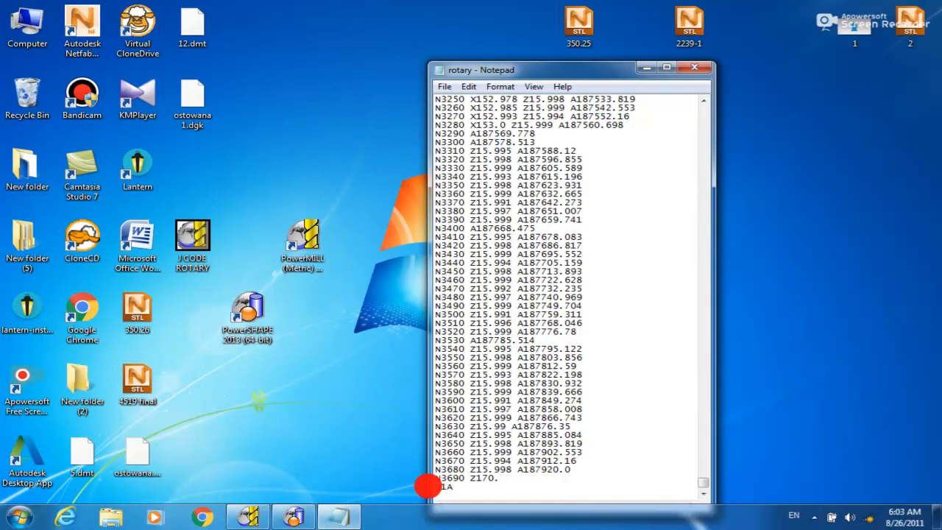
pyautogui.write('N1A0')
pyautogui.write('.F1000')
pyautogui.press('Return')
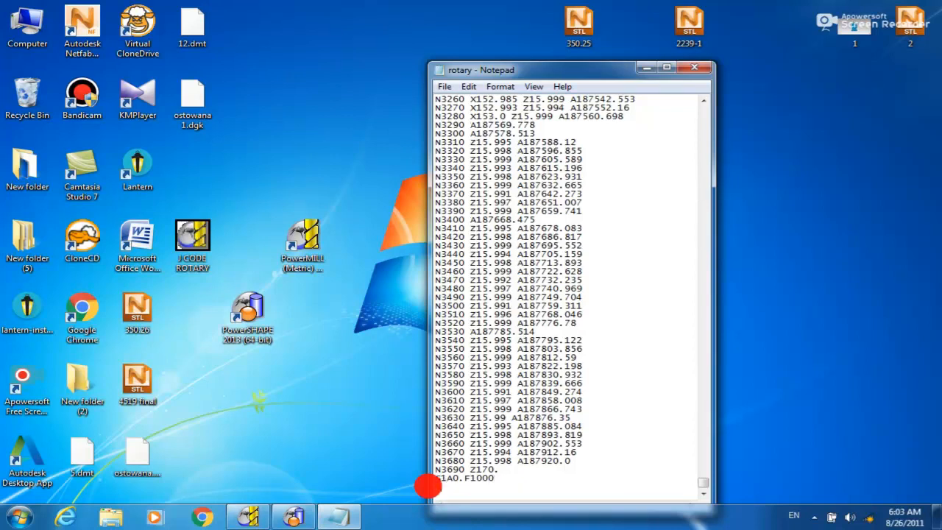
pyautogui.write('M05')
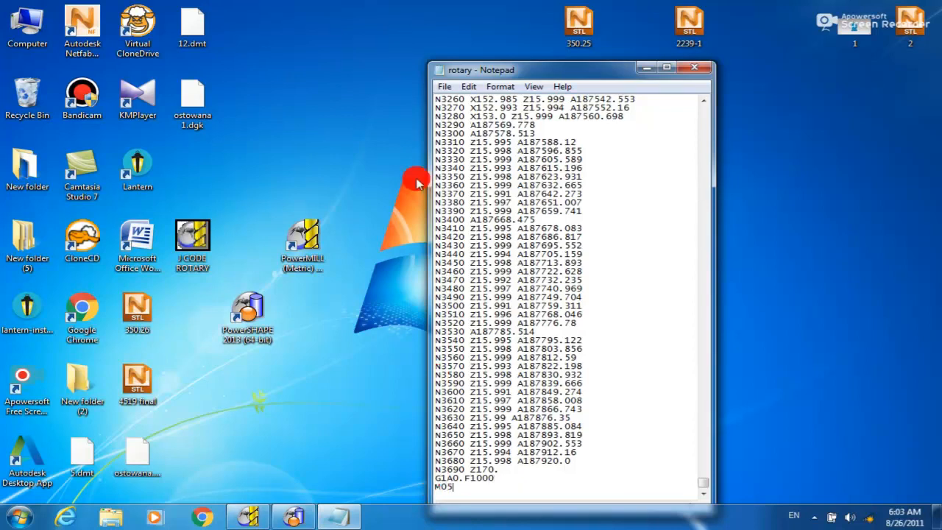
# Close the rotary NC file with its changes saved, and refresh the desktop
pyautogui.click(690, 68)
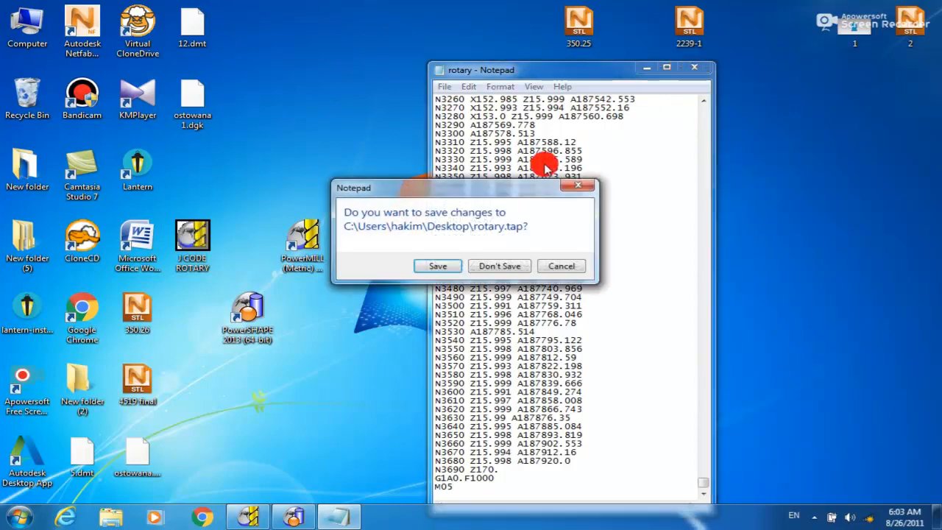
pyautogui.click(433, 269)
pyautogui.rightClick(432, 215)
pyautogui.click(447, 254)
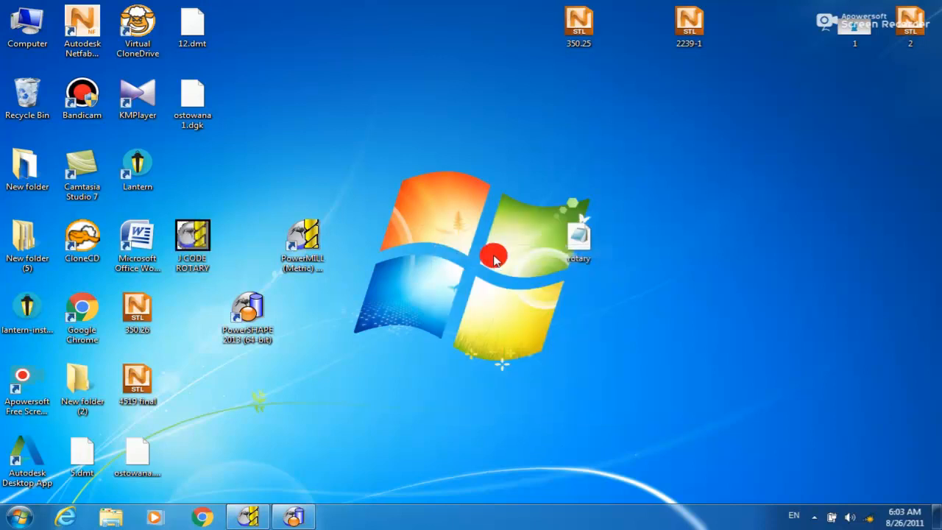